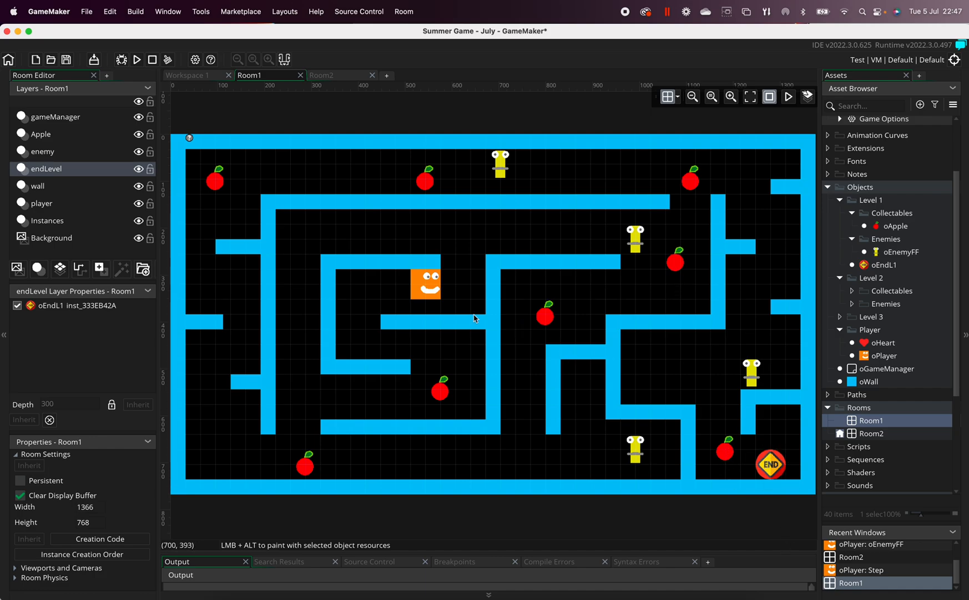
- Open Room2 and delete all the oApple instances from its collectable layer
double_click(870, 435)
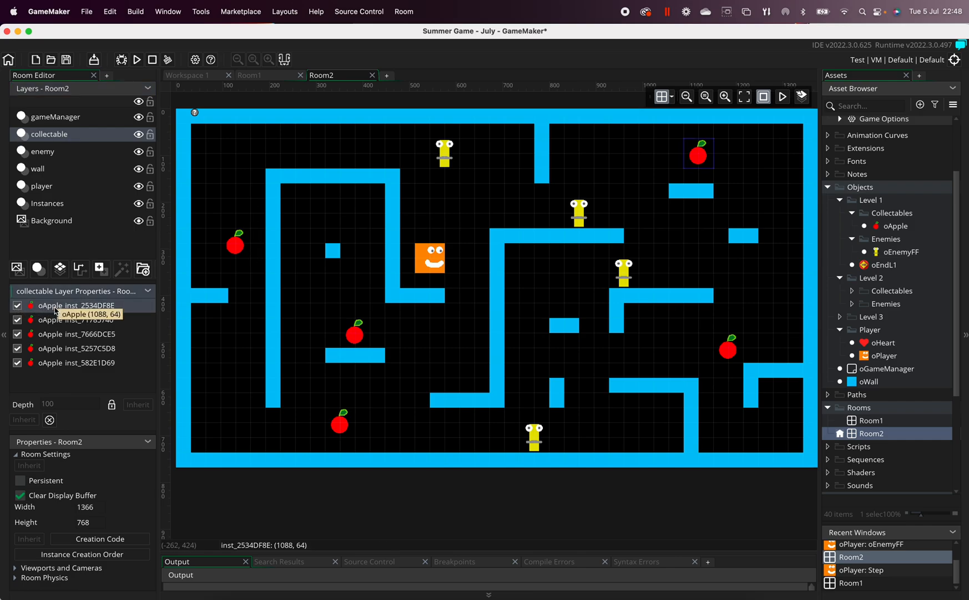
shift+click(62, 364)
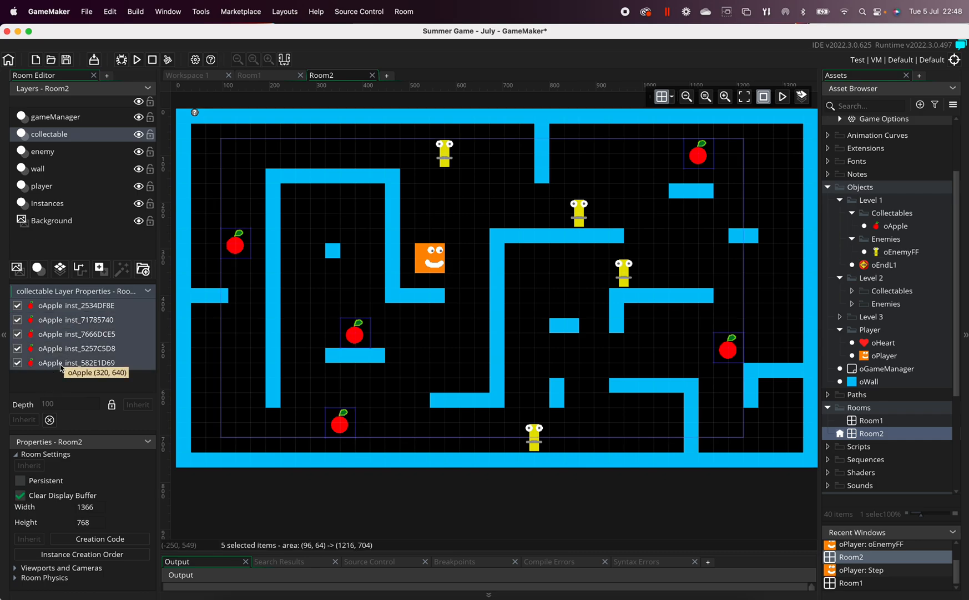
key(Delete)
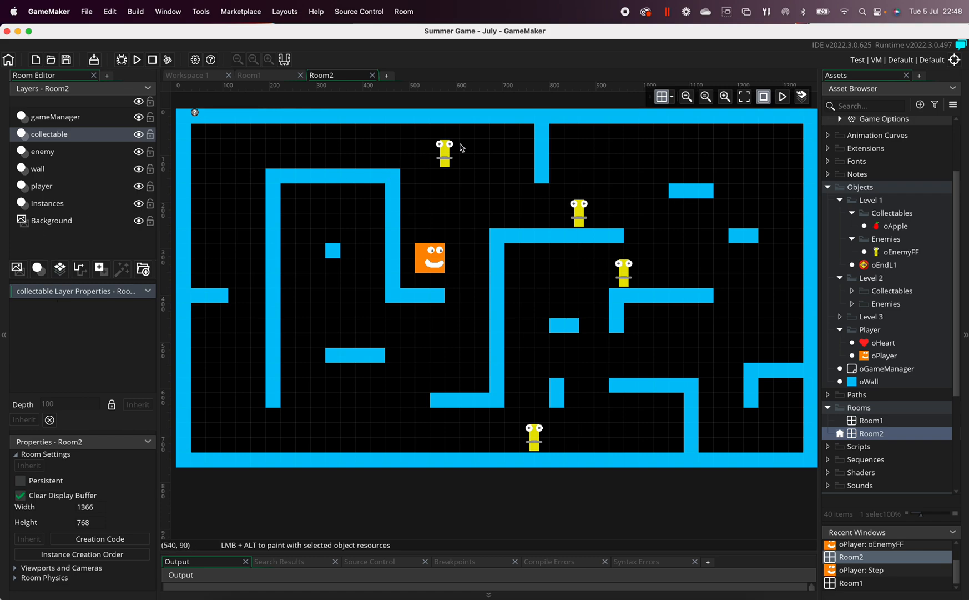
- Delete all the oEnemyFF instances from Room2's enemy layer
click(49, 155)
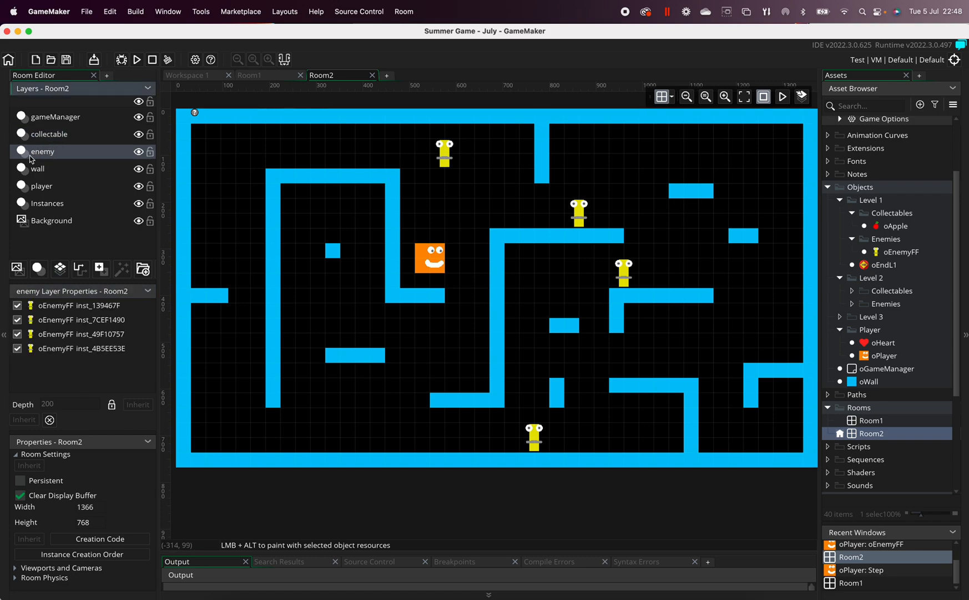
click(72, 313)
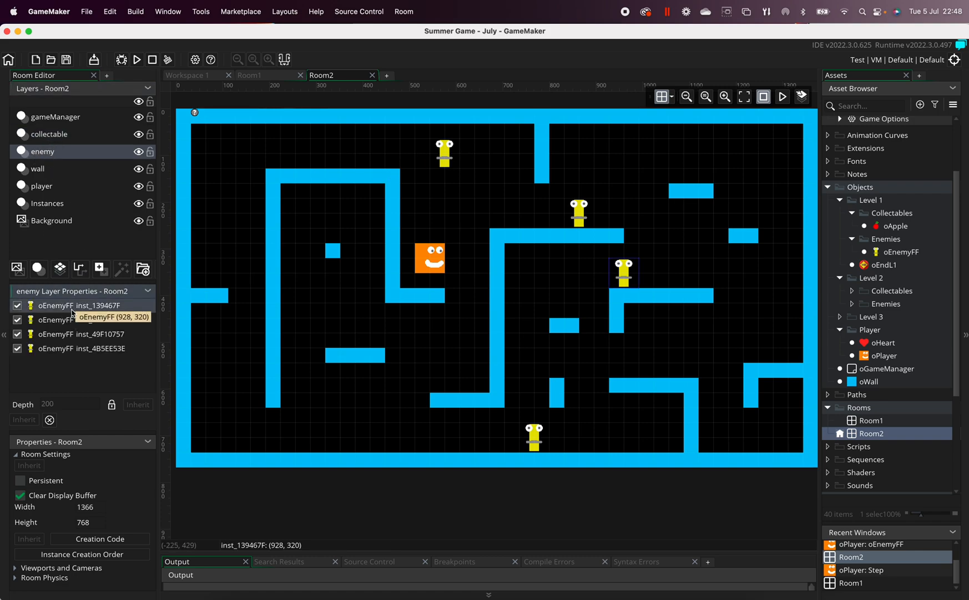
shift+click(86, 349)
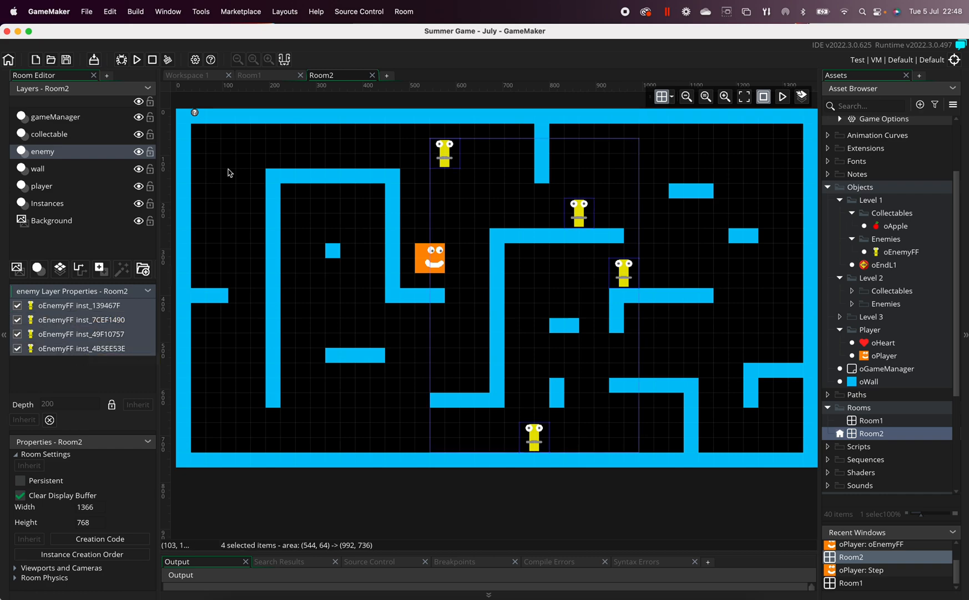
key(Delete)
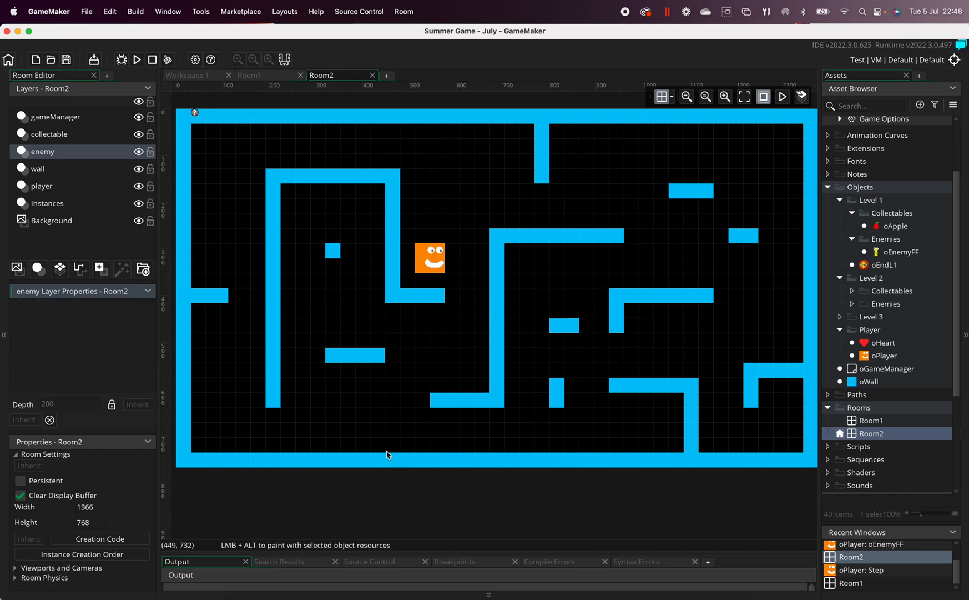
- Create a new sprite in the Collectables group of Level 2 under Sprites
drag(958, 267, 947, 362)
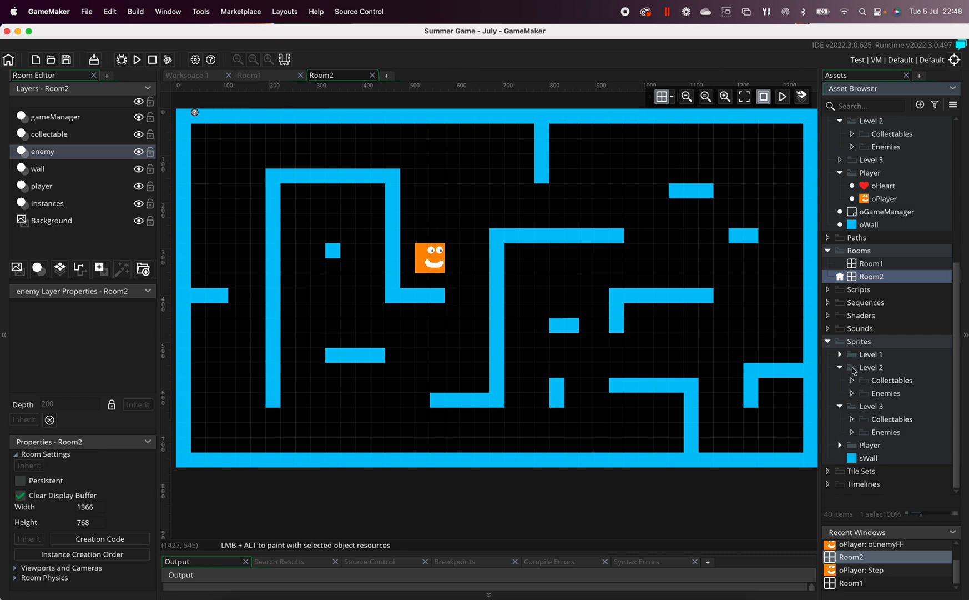
right_click(869, 371)
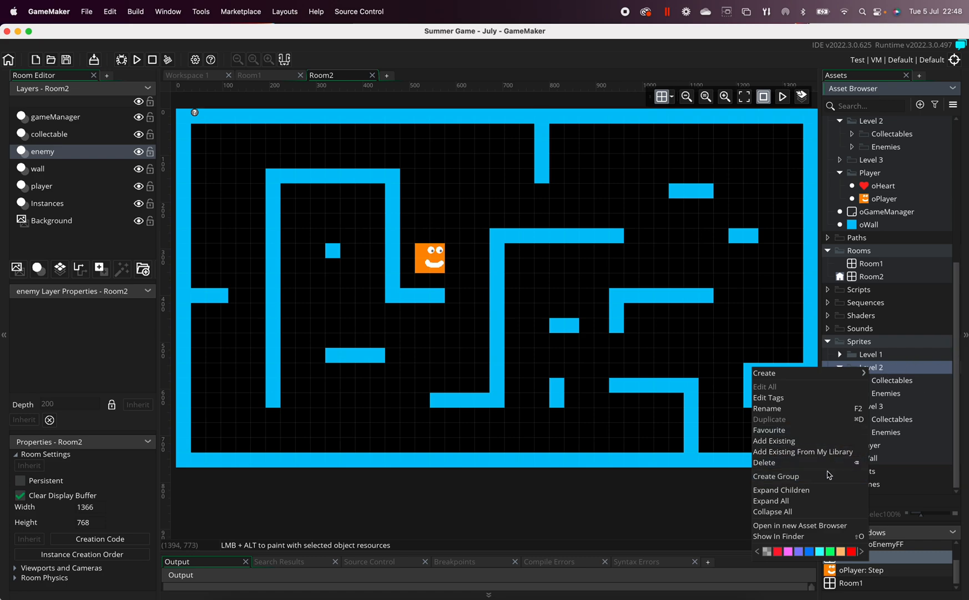
click(890, 372)
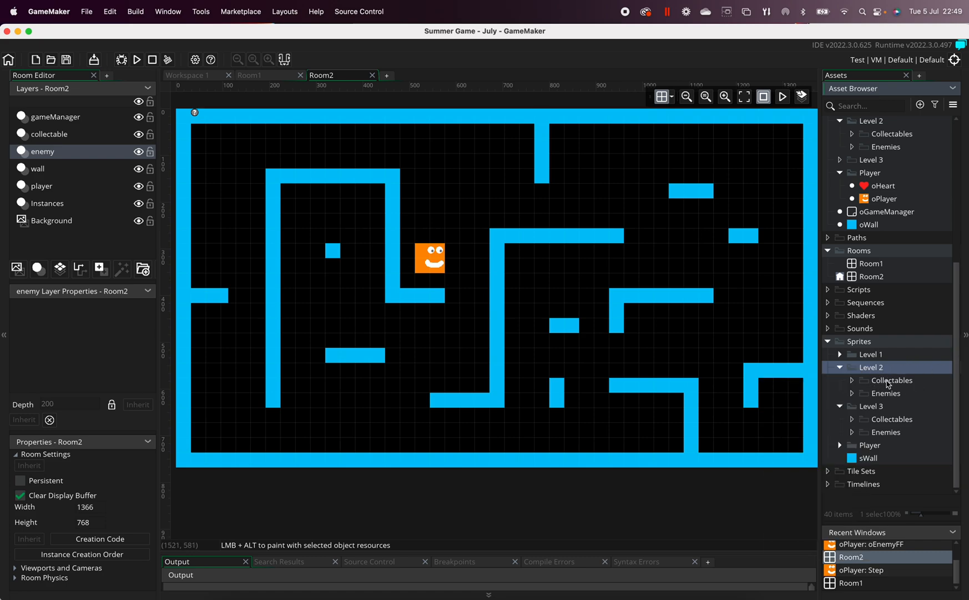
click(889, 382)
click(890, 394)
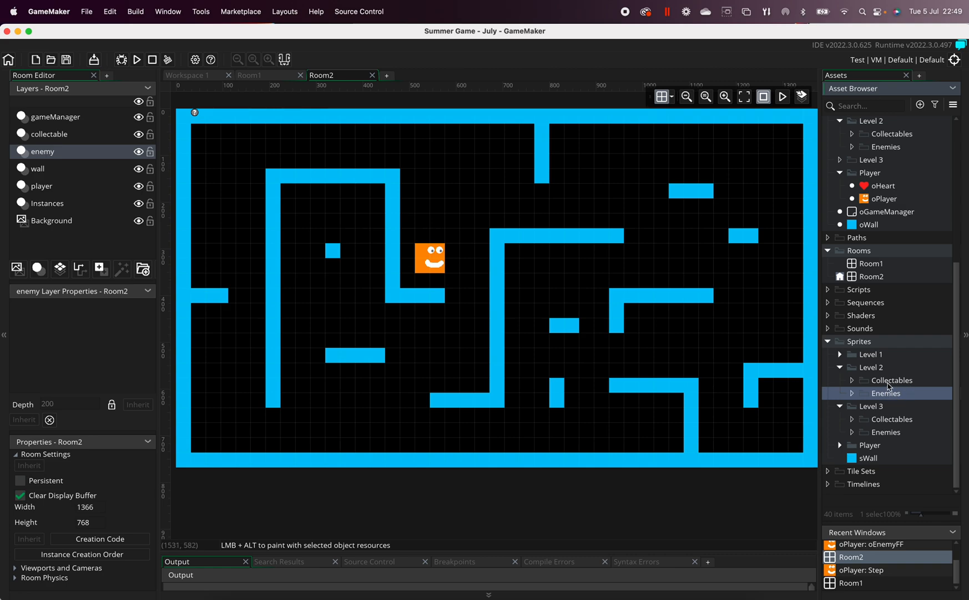
click(886, 383)
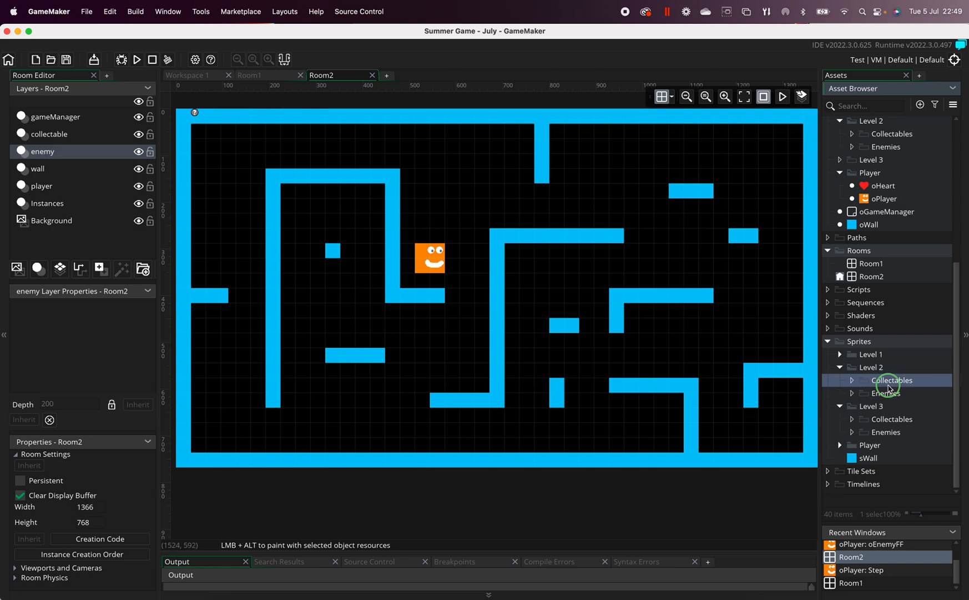
right_click(888, 384)
mouse_move(874, 392)
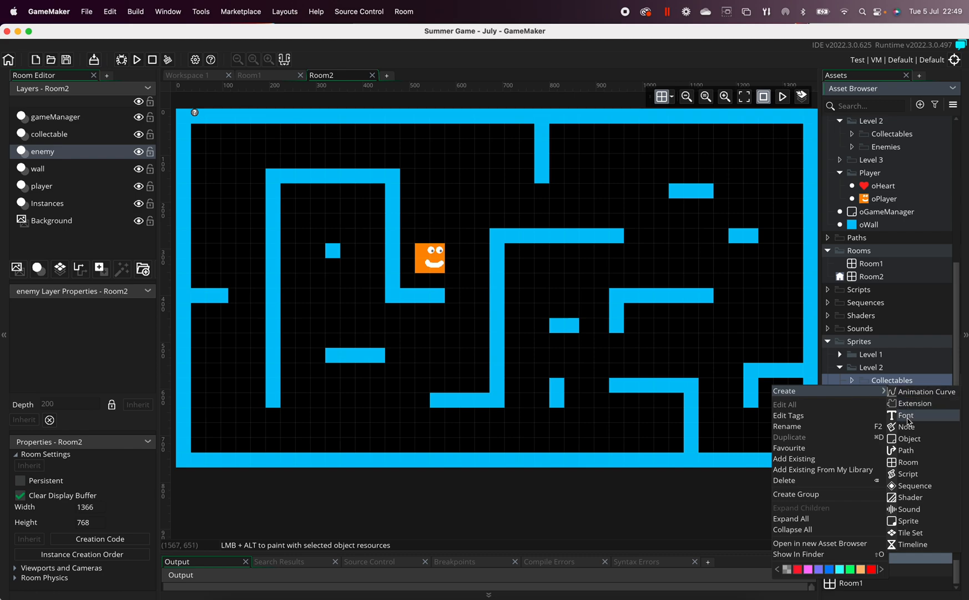
click(917, 524)
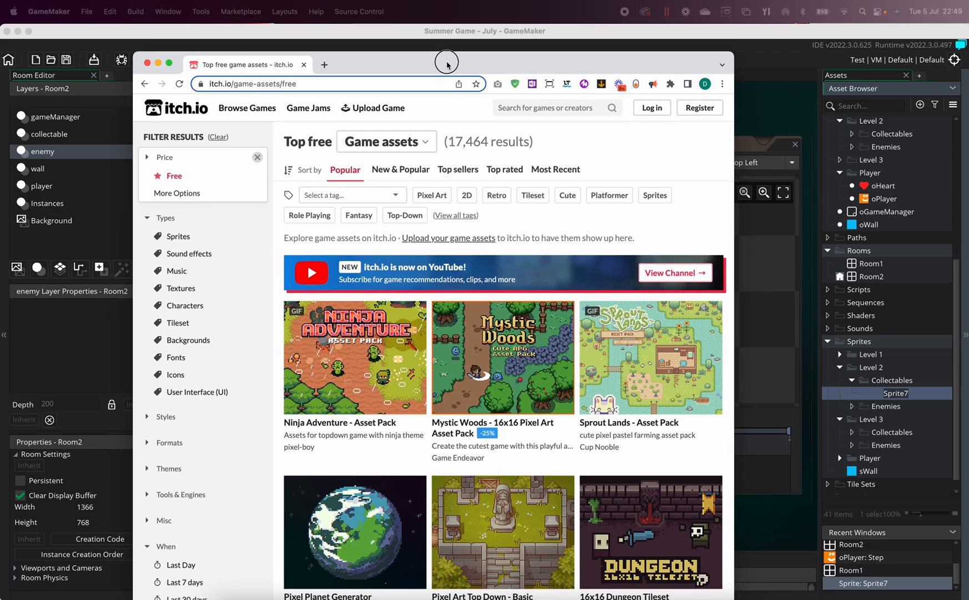
- In Chrome, enlarge the itch.io window, browse the top free game assets and open the Pixel Adventure pack by Pixel Frog
drag(732, 120, 854, 118)
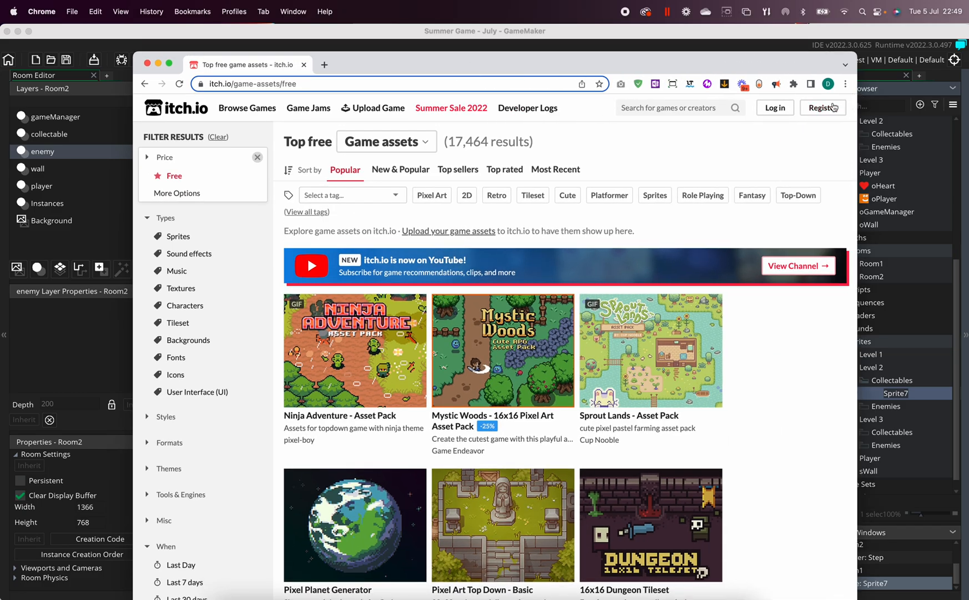
drag(648, 65, 604, 42)
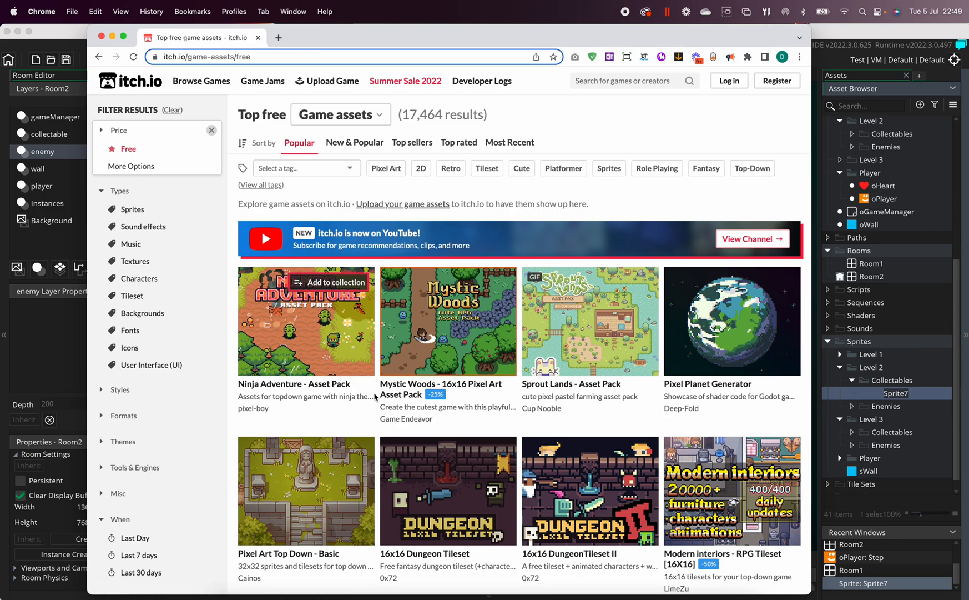
drag(813, 261, 949, 251)
mouse_move(544, 309)
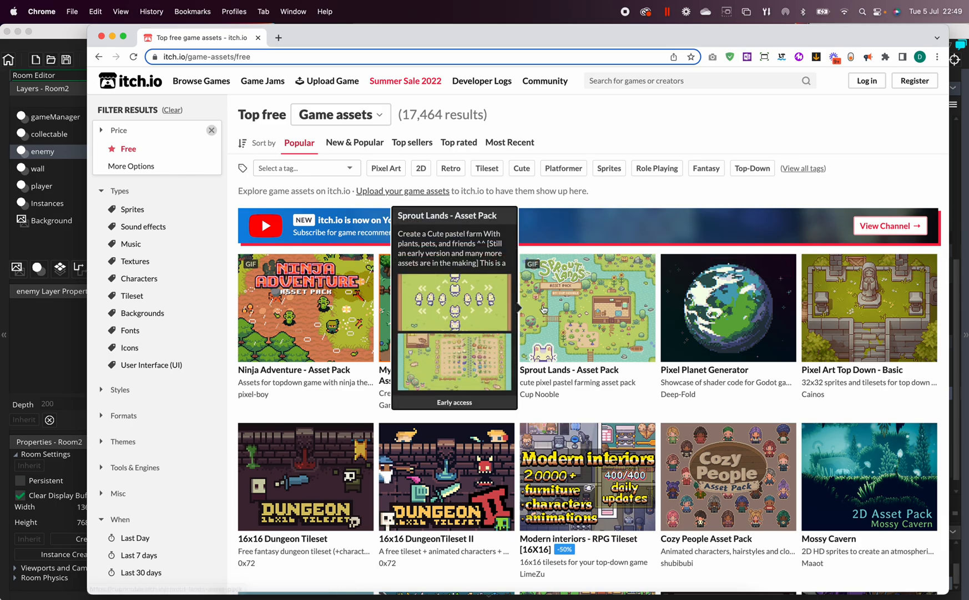
scroll(543, 309, down, 7)
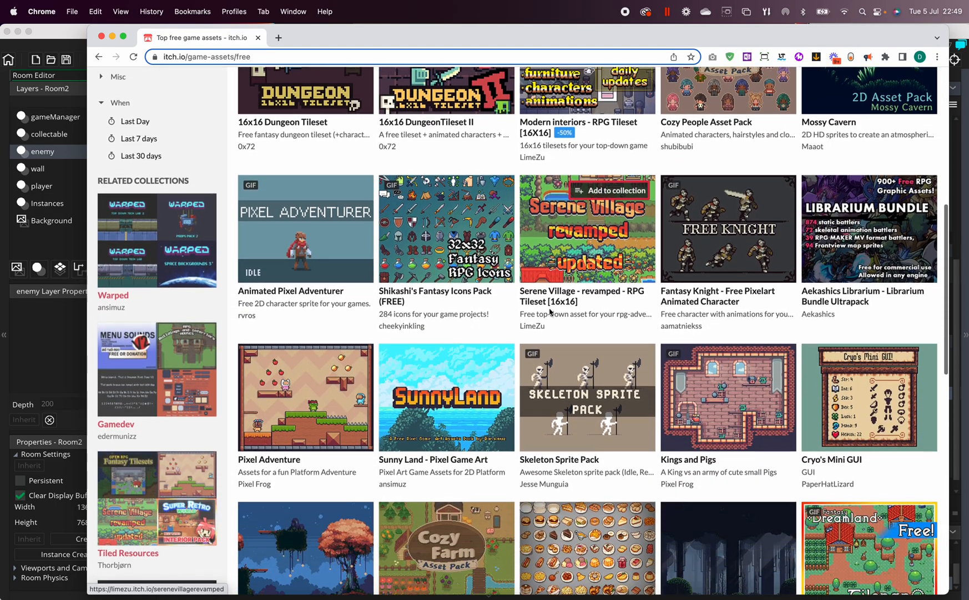
scroll(550, 311, down, 2)
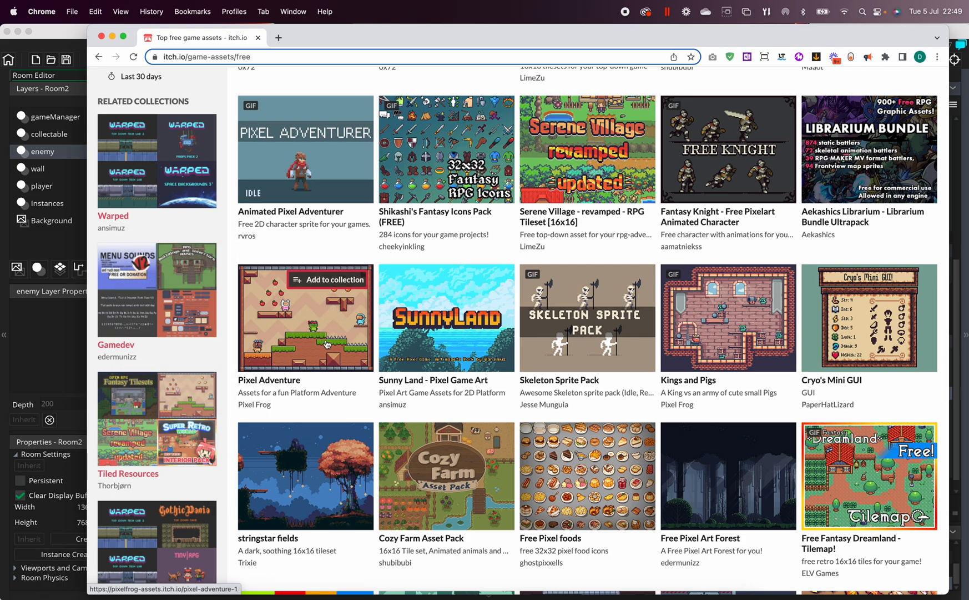
mouse_move(339, 325)
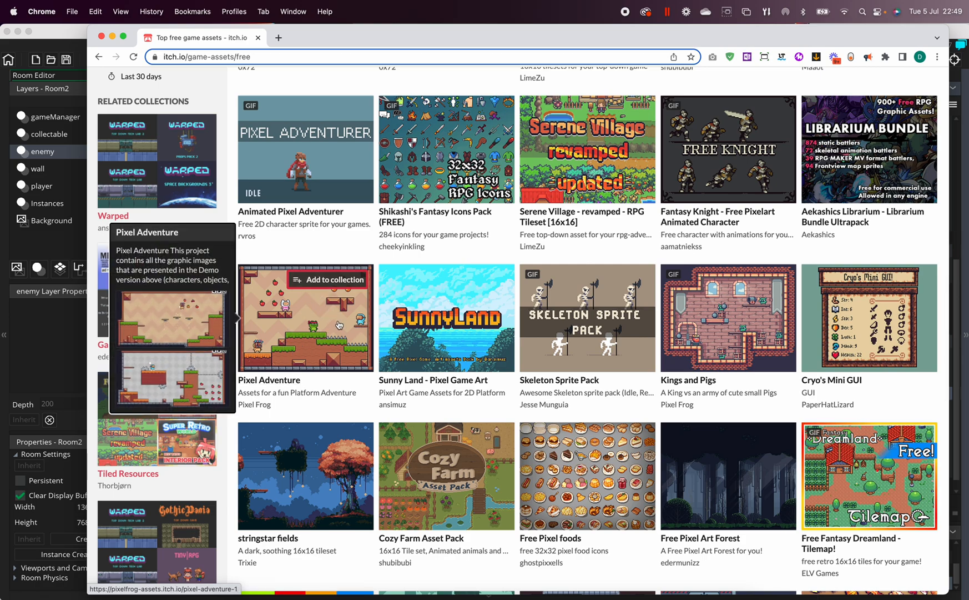
click(306, 328)
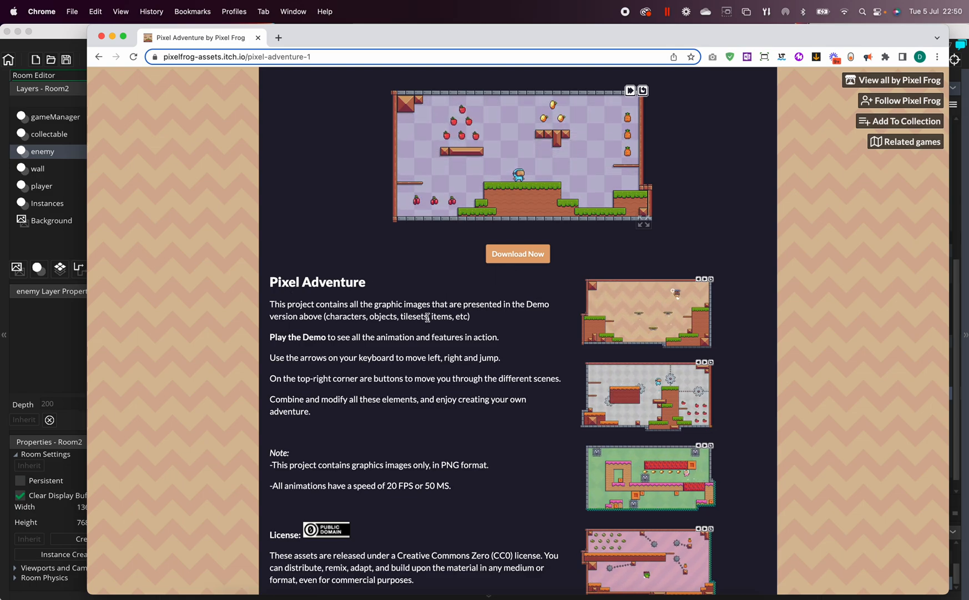
- Examine the Pixel Adventure pack's description, licence terms and download payment options
scroll(428, 321, down, 5)
scroll(428, 321, down, 2)
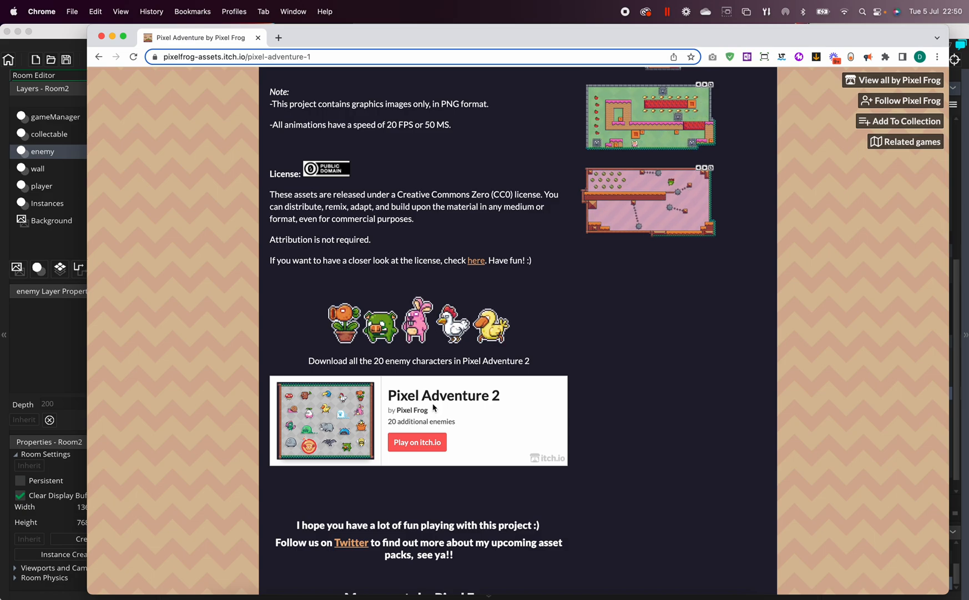
scroll(438, 363, up, 3)
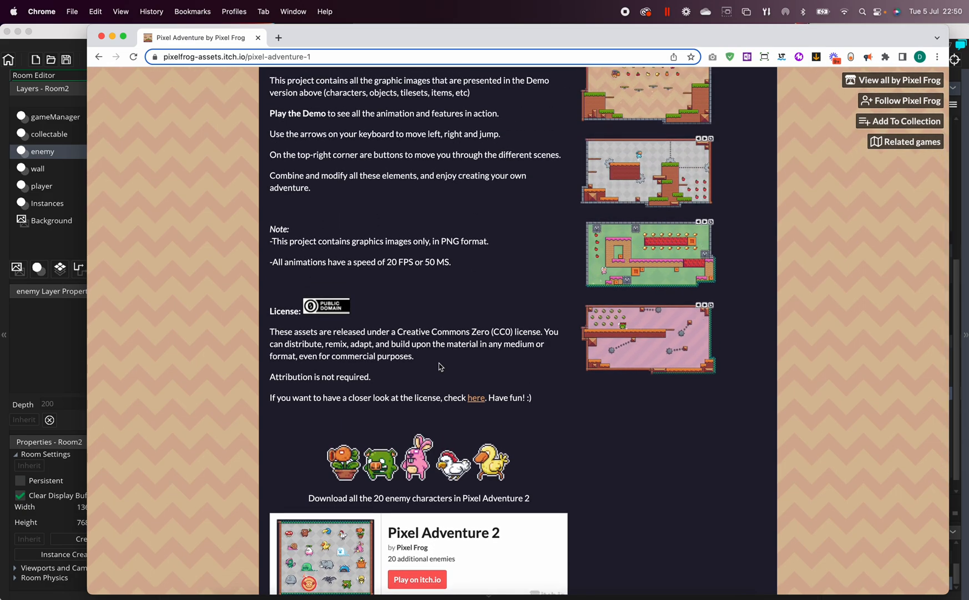
scroll(440, 366, down, 1)
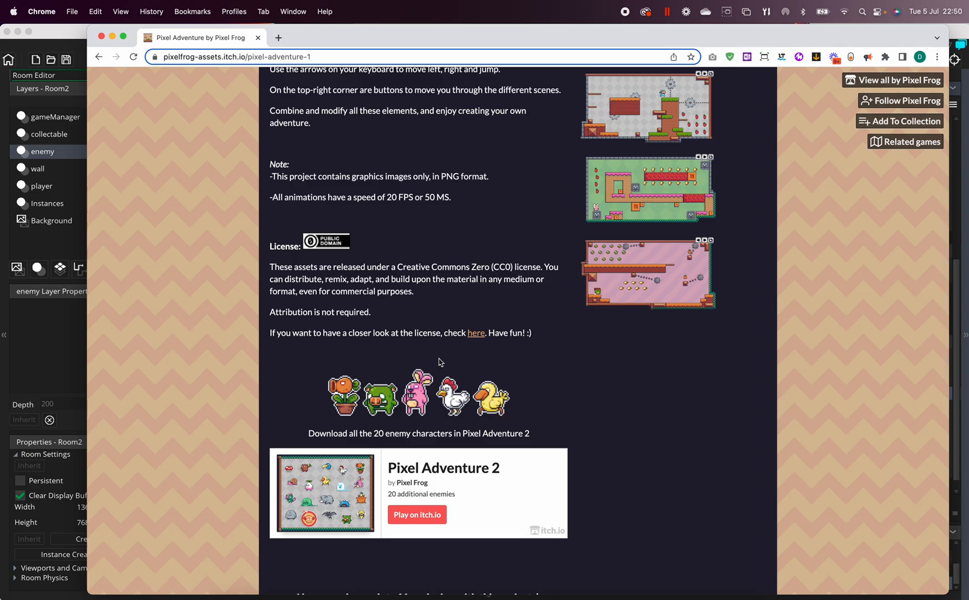
scroll(440, 362, up, 5)
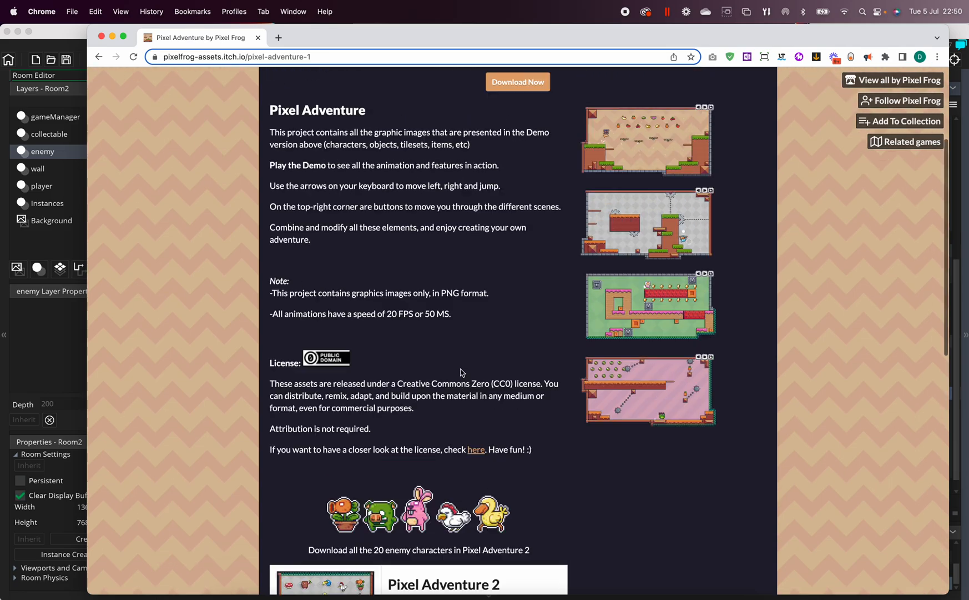
click(520, 257)
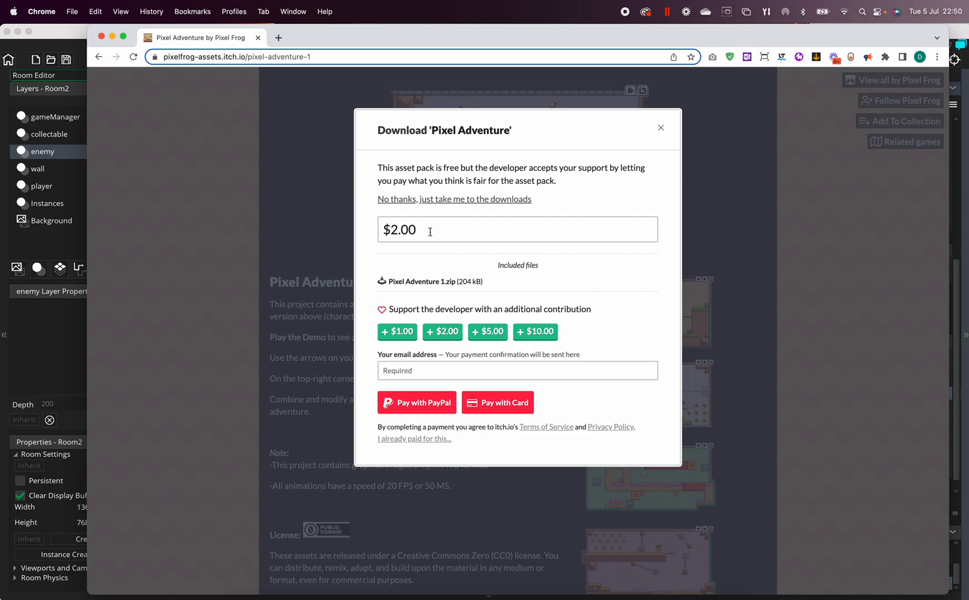
drag(429, 231, 341, 227)
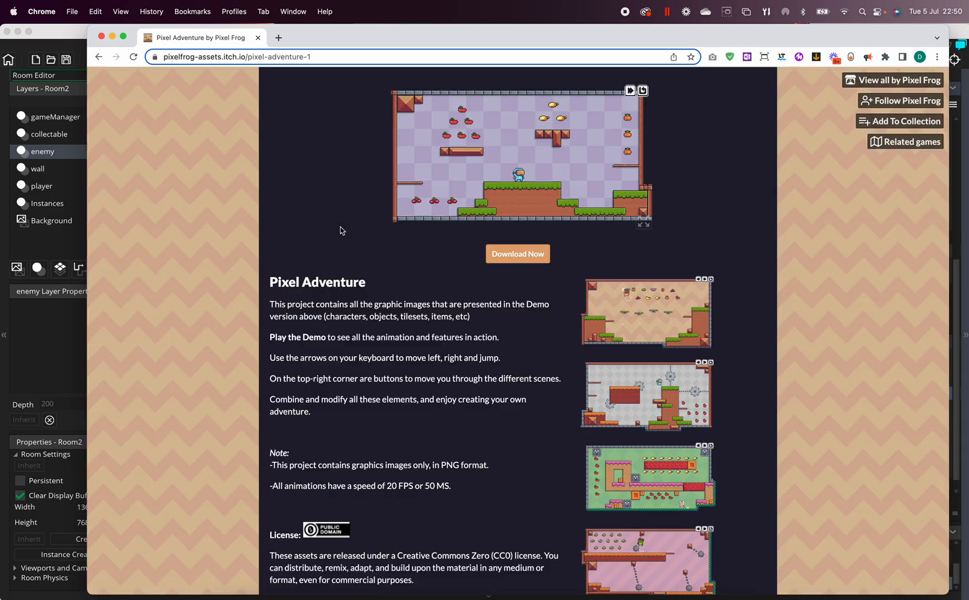
click(502, 259)
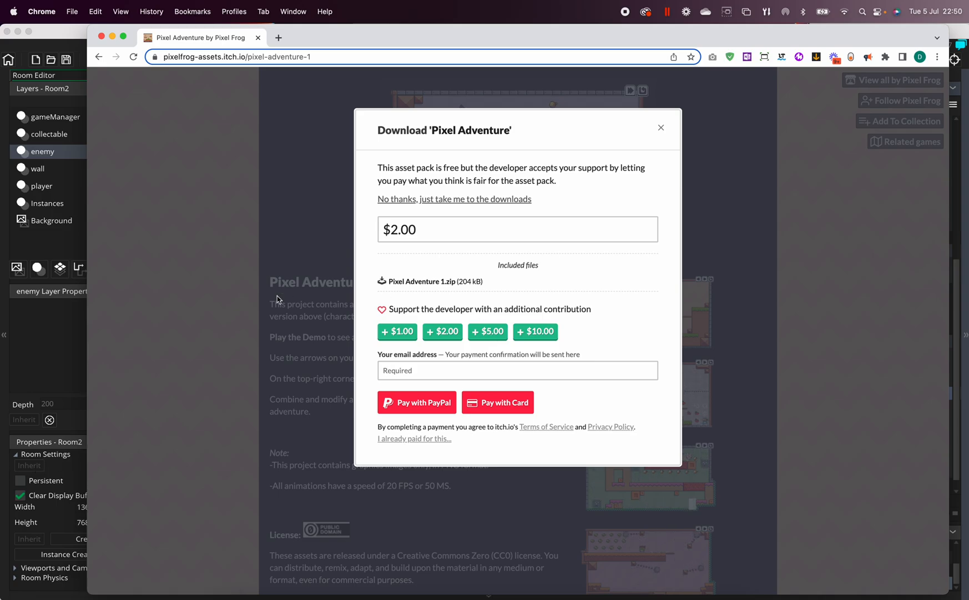
click(228, 311)
- Open the linked Pixel Adventure 2 pack and proceed to its downloads without paying
scroll(436, 315, down, 10)
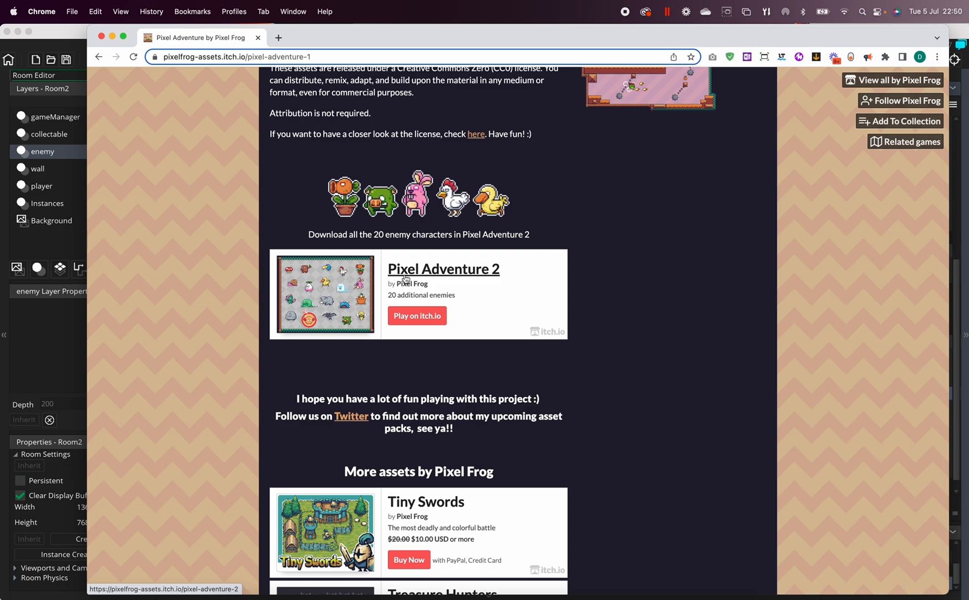
click(439, 277)
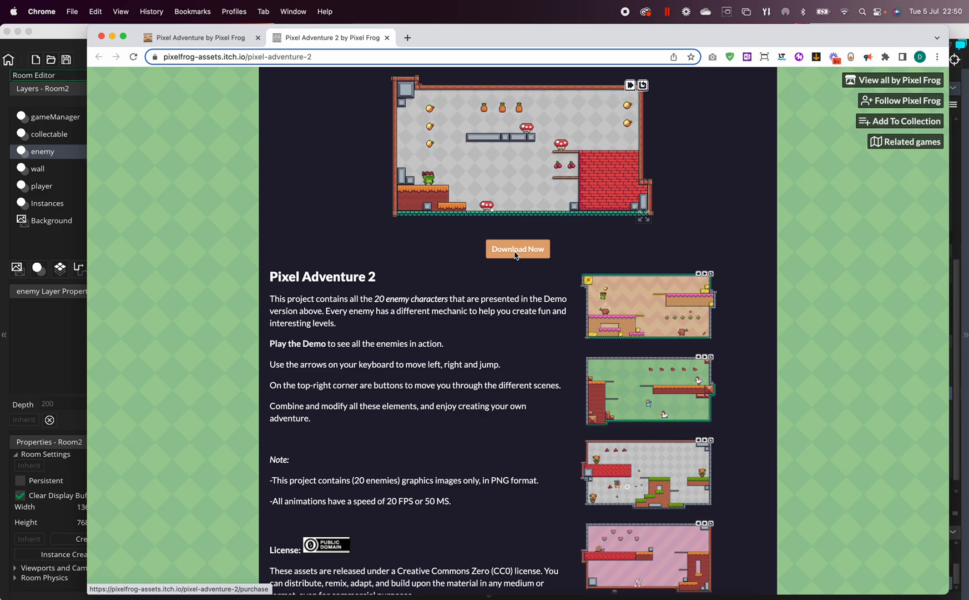
click(515, 251)
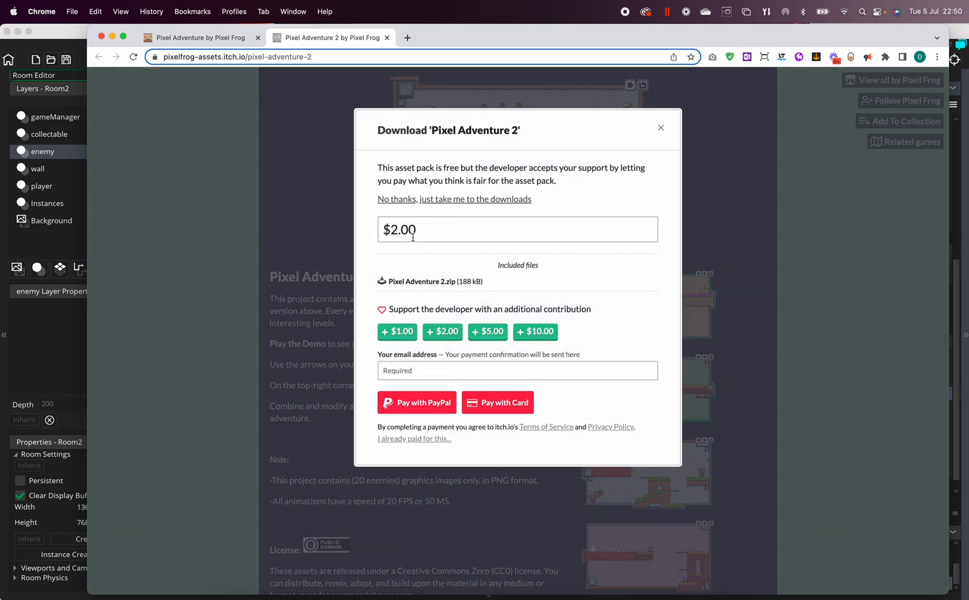
click(452, 199)
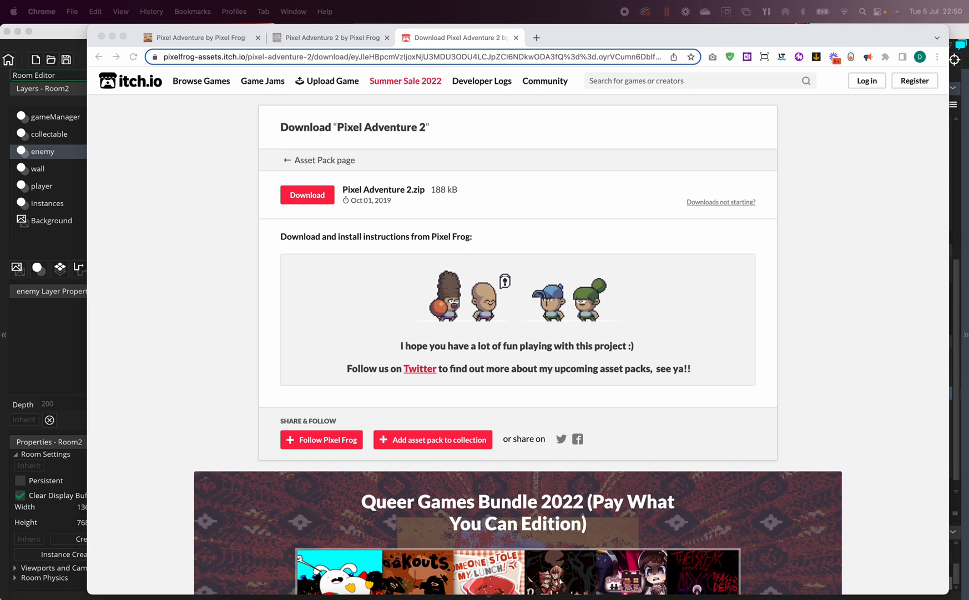
- Switch to the Downloads folder in Finder, enlarge its window and select the Pixel Adventure 2 folder
drag(649, 599, 403, 192)
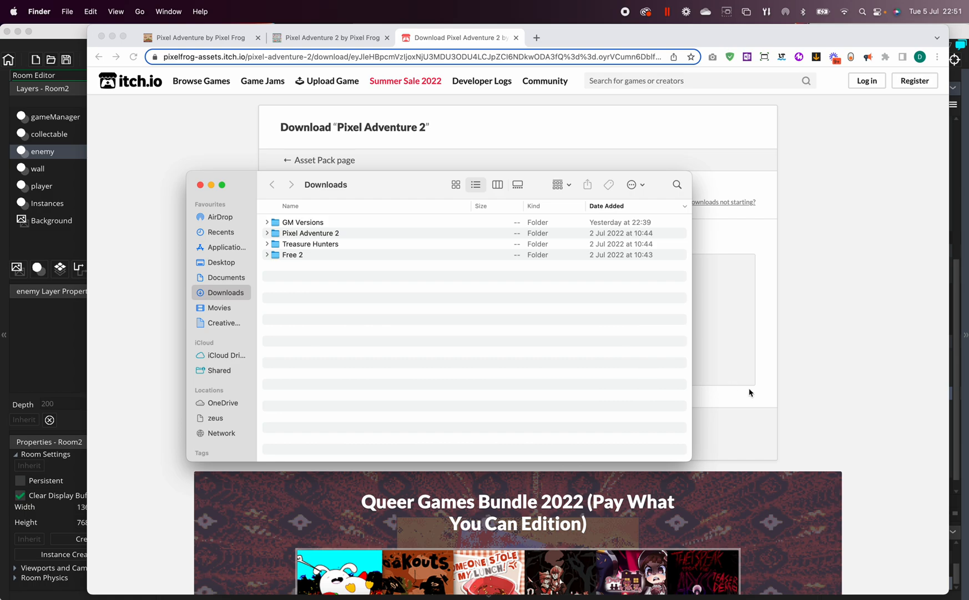
drag(690, 459, 832, 530)
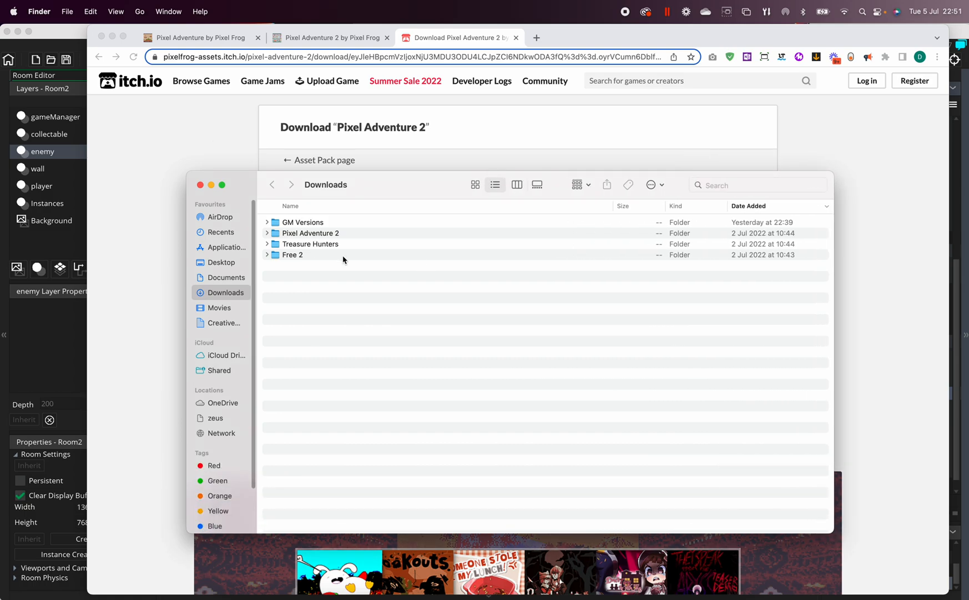
click(319, 235)
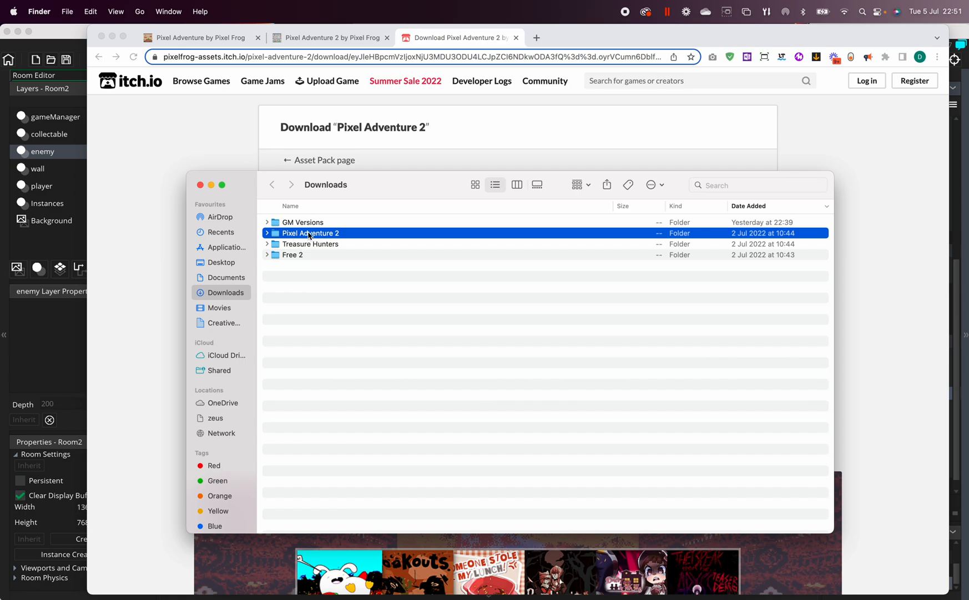
- Open the Free 2 folder in Downloads and reposition its window
click(304, 235)
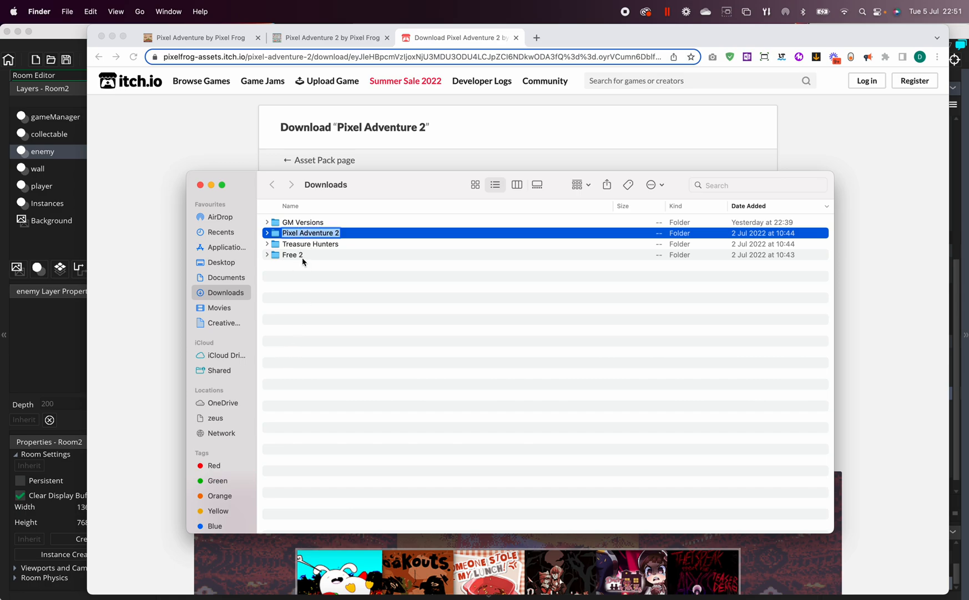
click(284, 256)
click(318, 246)
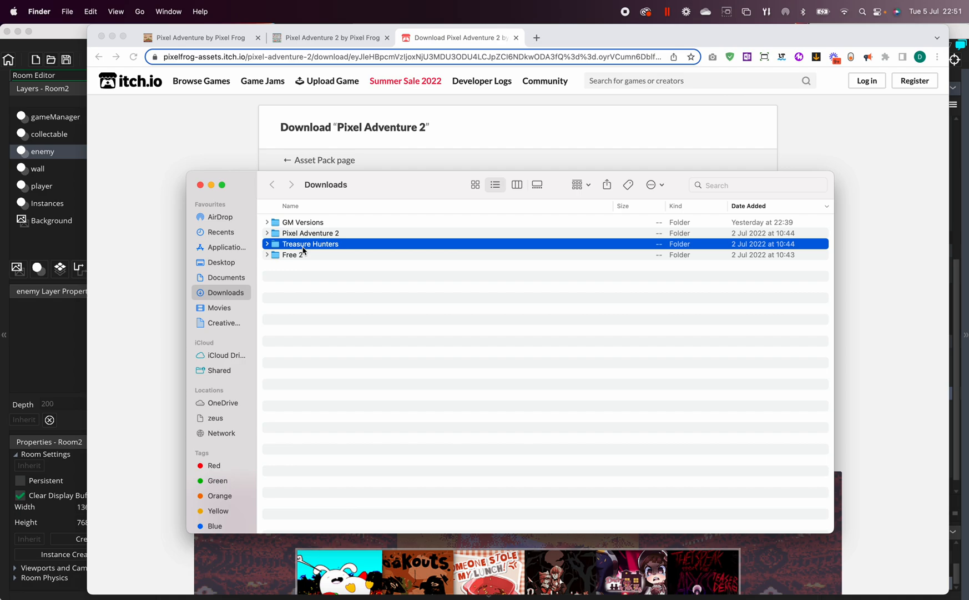
click(294, 256)
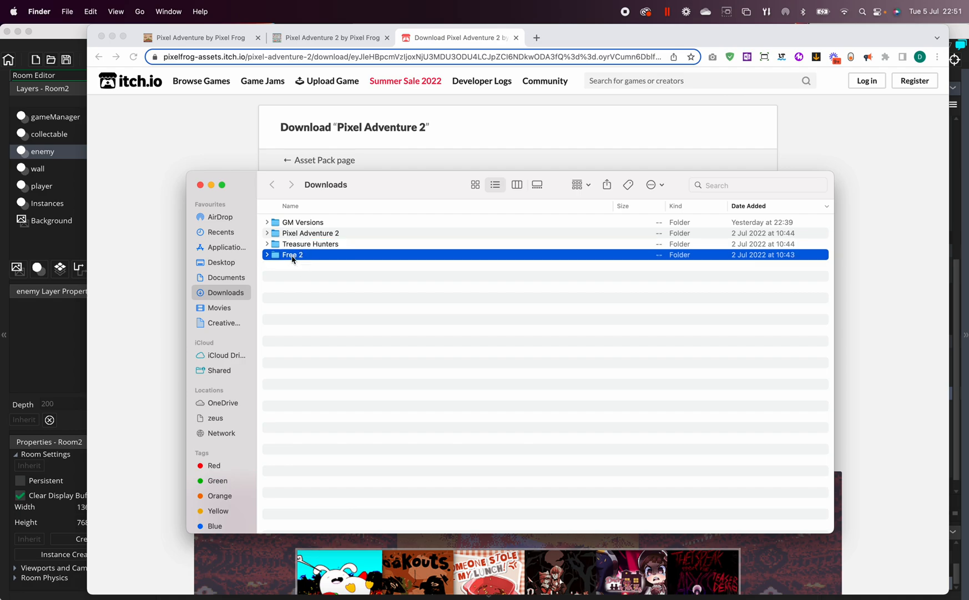
double_click(293, 256)
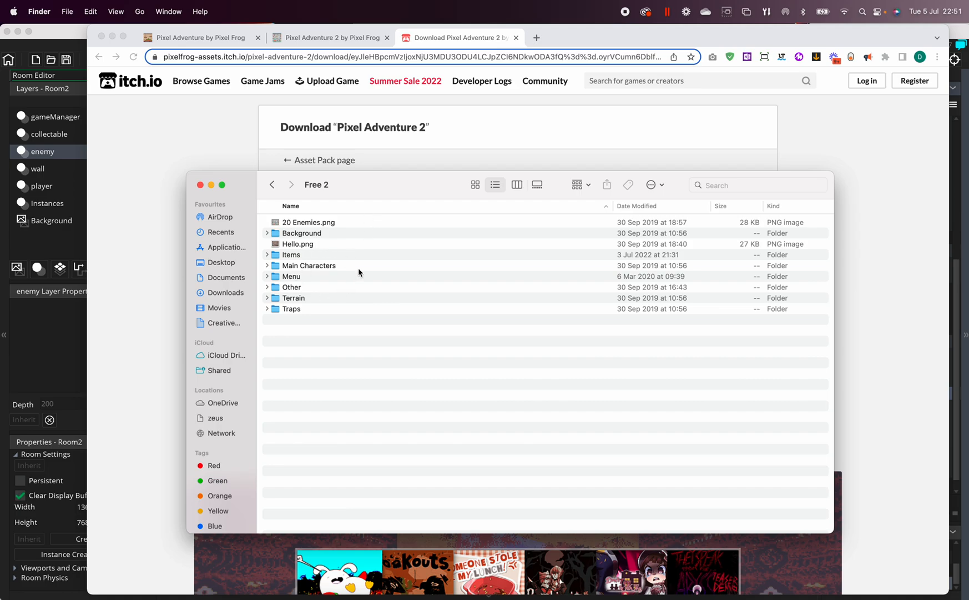
drag(354, 184, 350, 188)
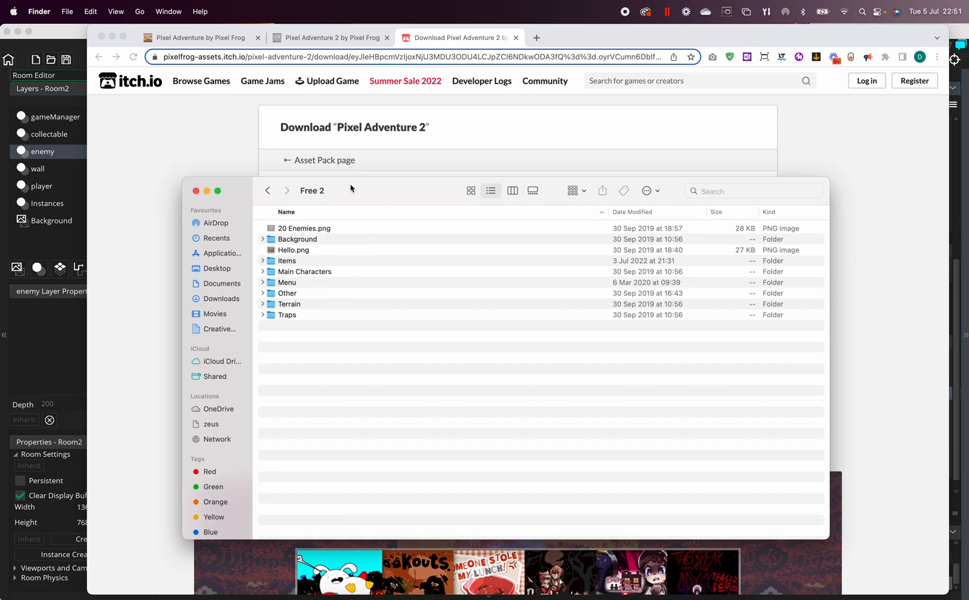
- Switch to Chrome, review the Pixel Adventure 2 and Pixel Adventure pages, and move the browser window out of the way
click(306, 45)
click(266, 253)
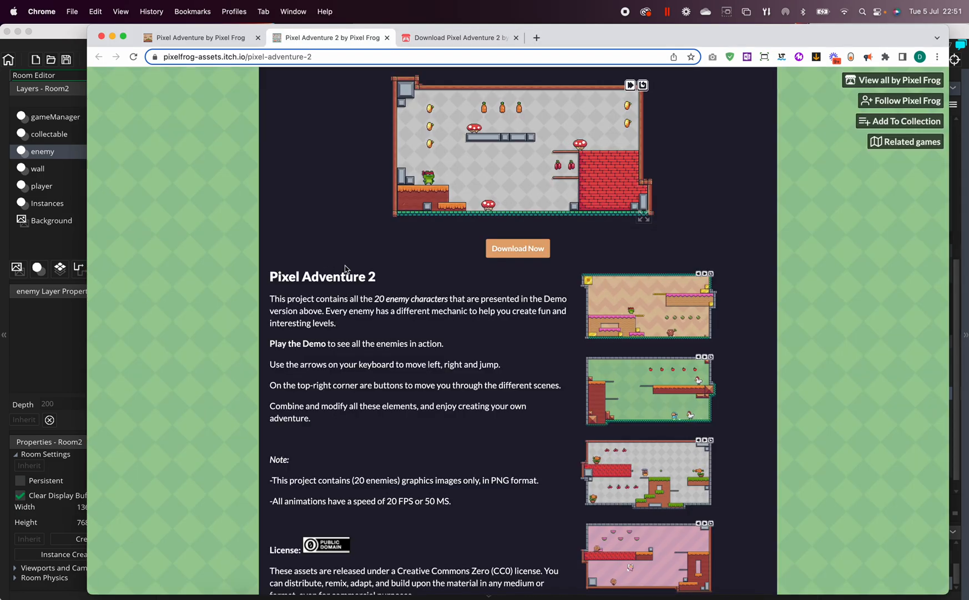
click(191, 38)
scroll(383, 219, up, 10)
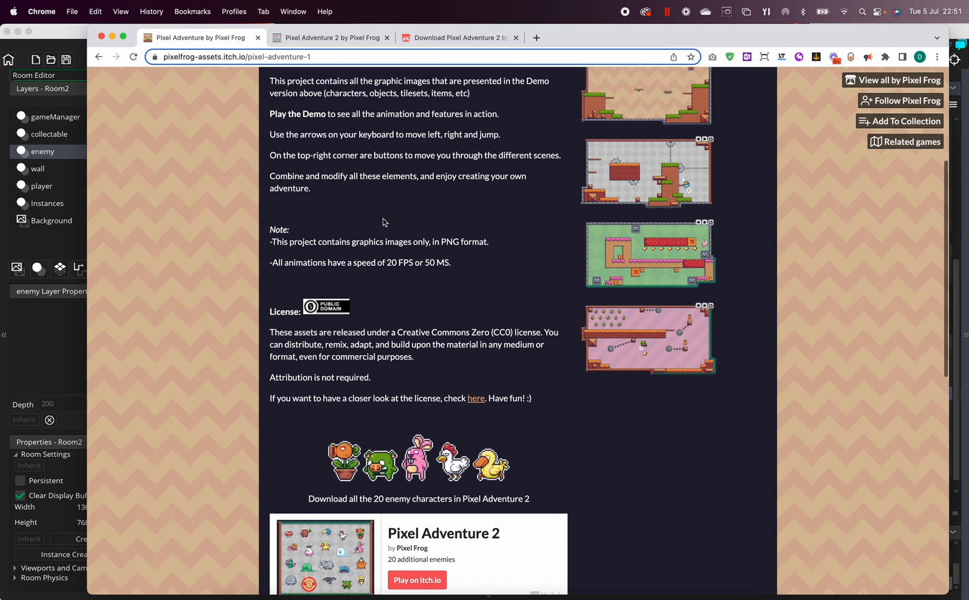
scroll(383, 218, up, 2)
click(643, 37)
drag(642, 38, 968, 37)
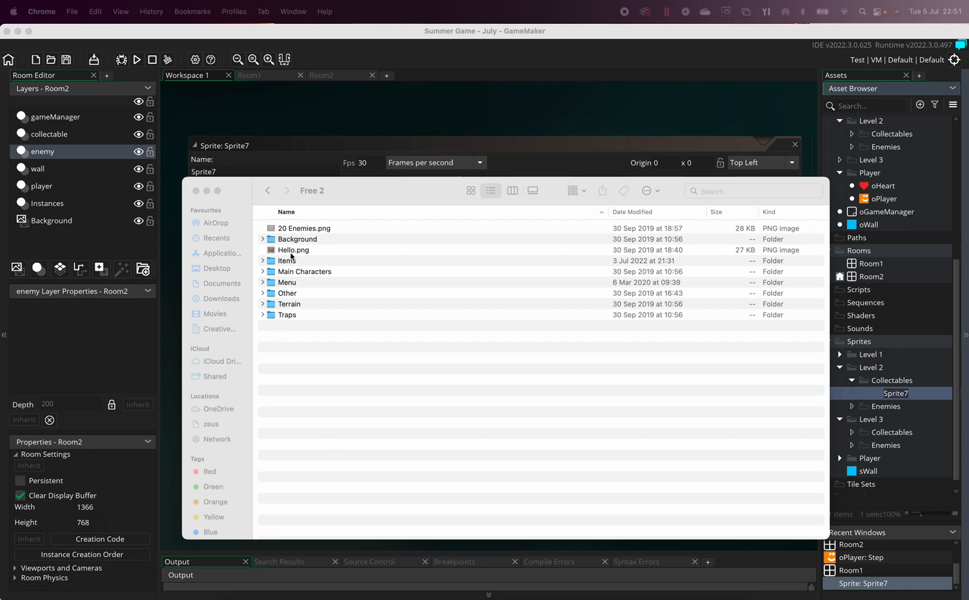
- In Finder, view Hello.png from the Free 2 folder, close it and open the Fruits folder inside Items
double_click(292, 253)
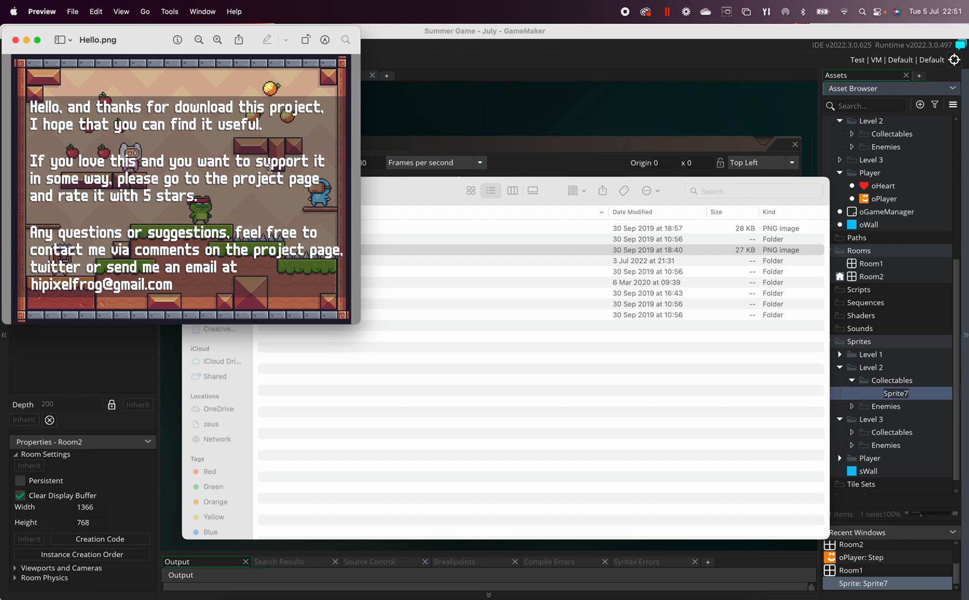
click(16, 41)
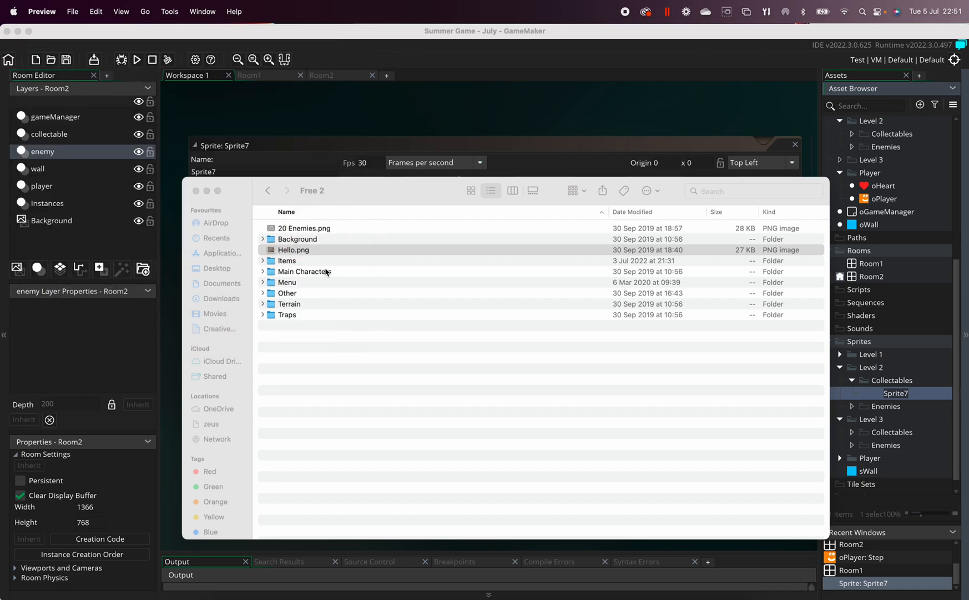
double_click(297, 261)
double_click(286, 251)
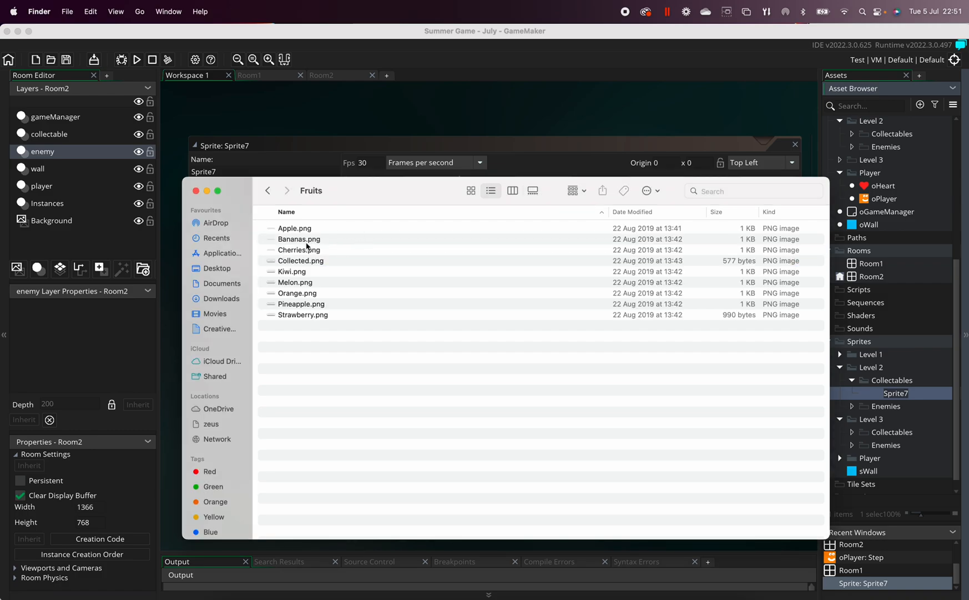
- Display the Fruits folder as icons and browse all the fruit sprite strips
click(471, 191)
scroll(382, 317, down, 3)
scroll(382, 318, down, 2)
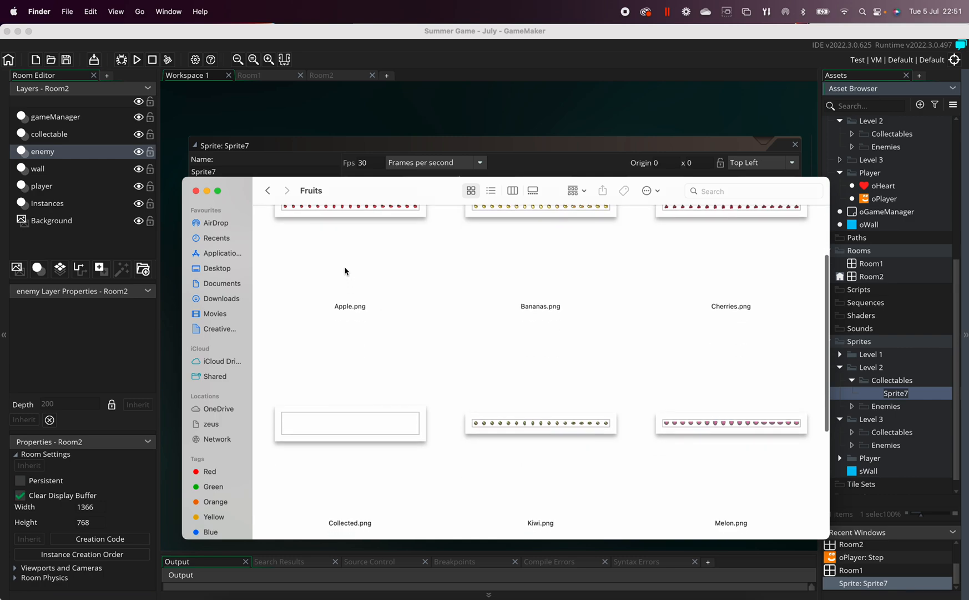
scroll(730, 395, down, 3)
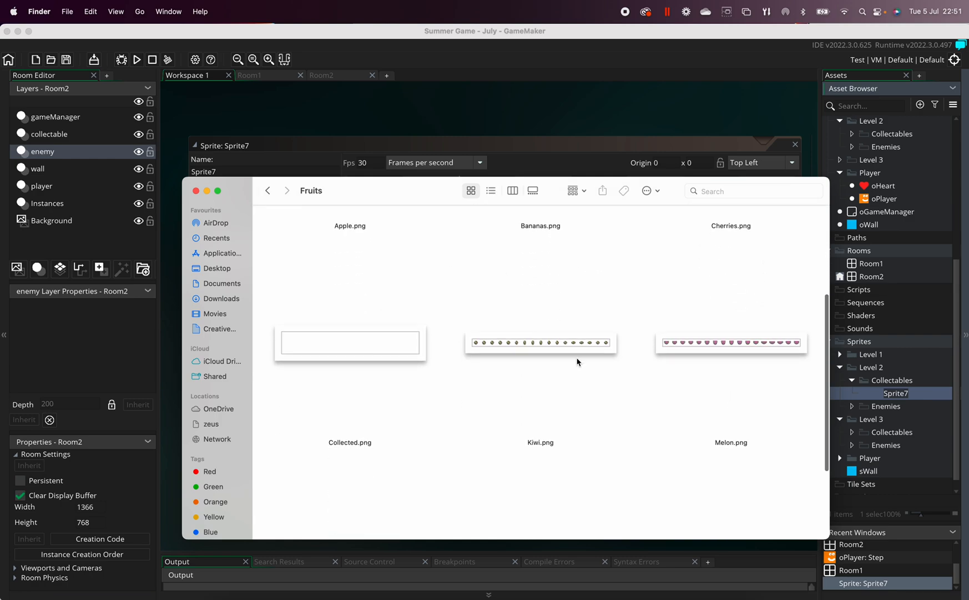
scroll(442, 361, down, 5)
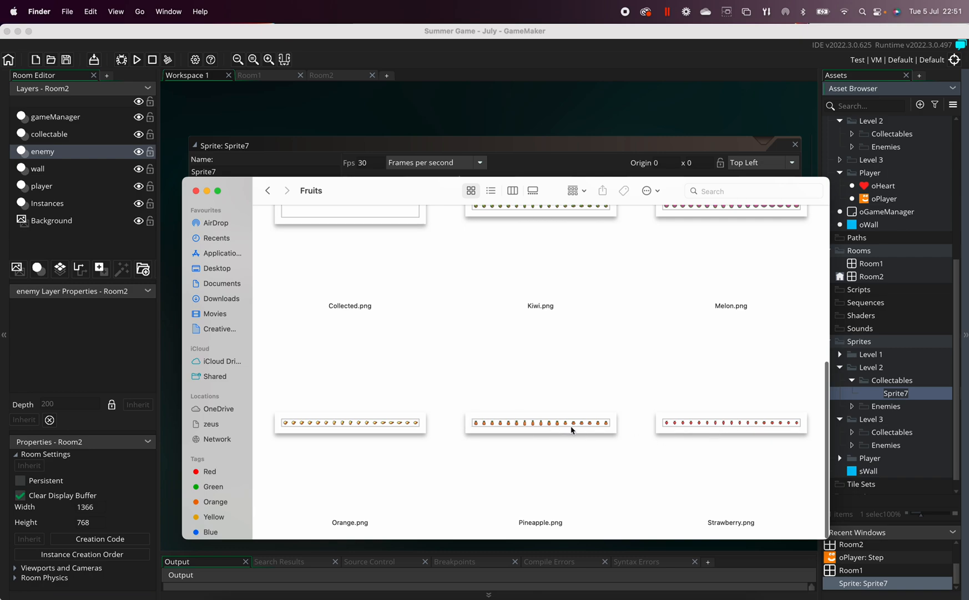
scroll(559, 427, up, 3)
- Open Kiwi.png, enlarge it to examine its animation frames, and close the preview
double_click(564, 283)
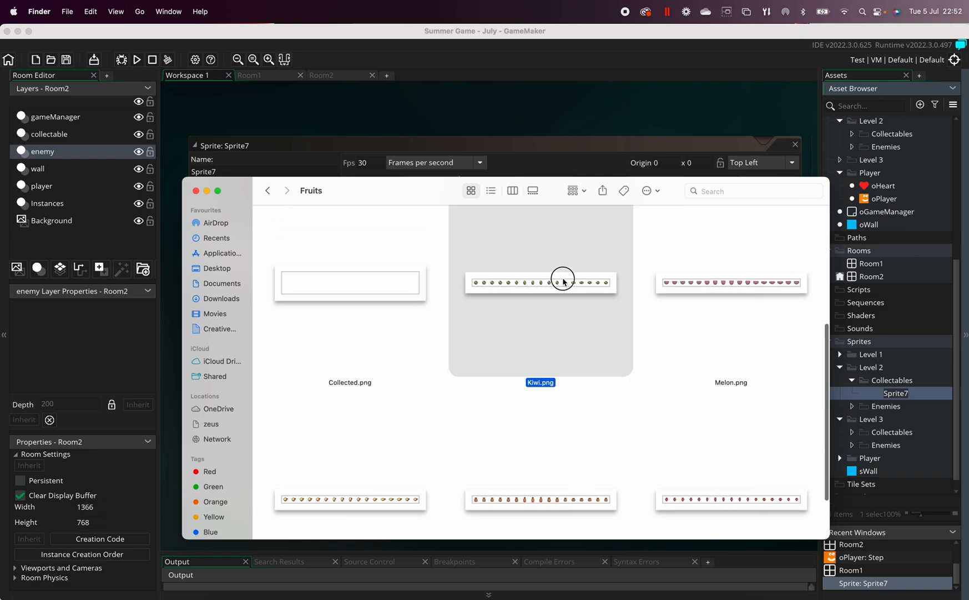
drag(136, 40, 331, 268)
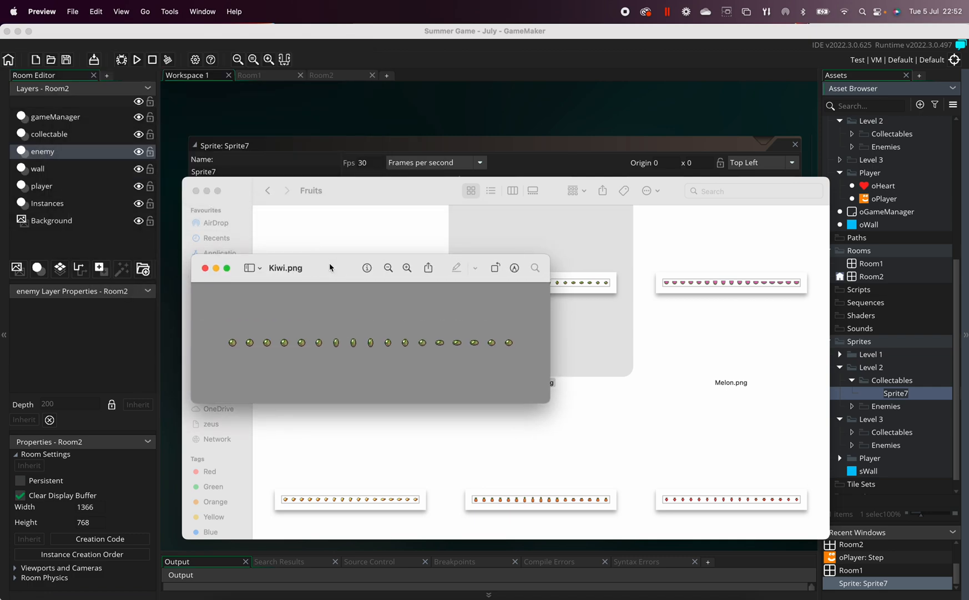
click(407, 267)
click(406, 268)
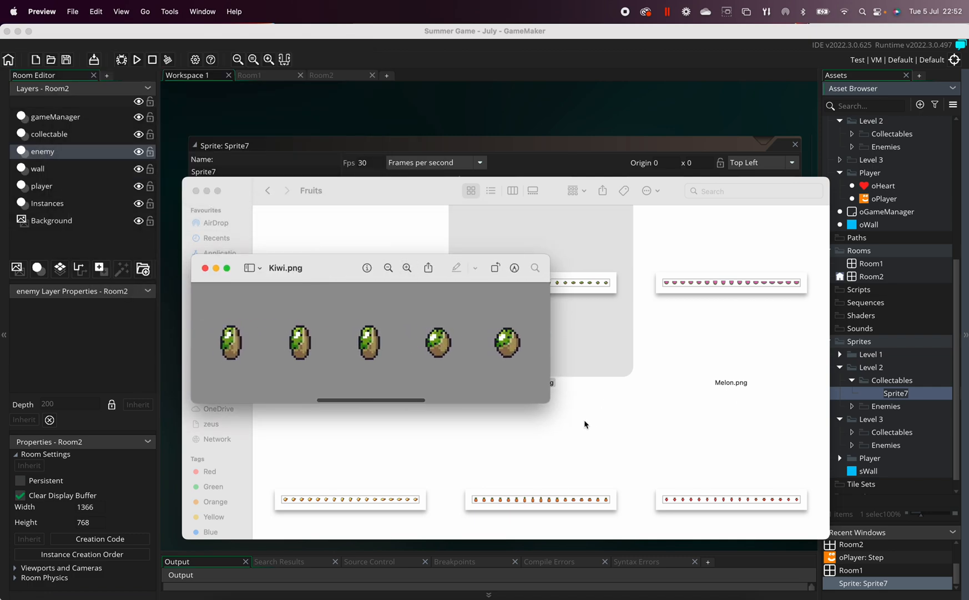
drag(548, 404, 968, 497)
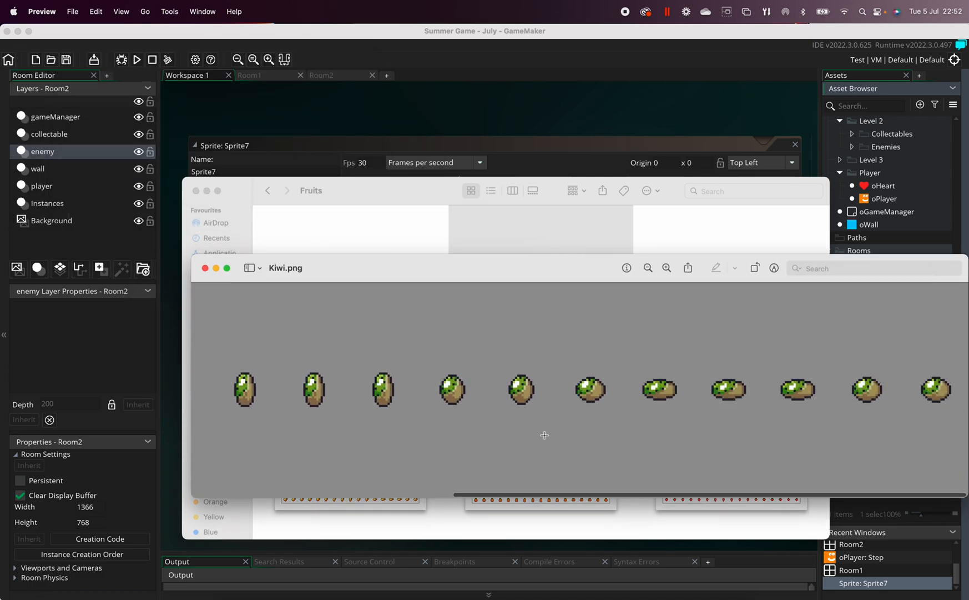
scroll(544, 435, right, 5)
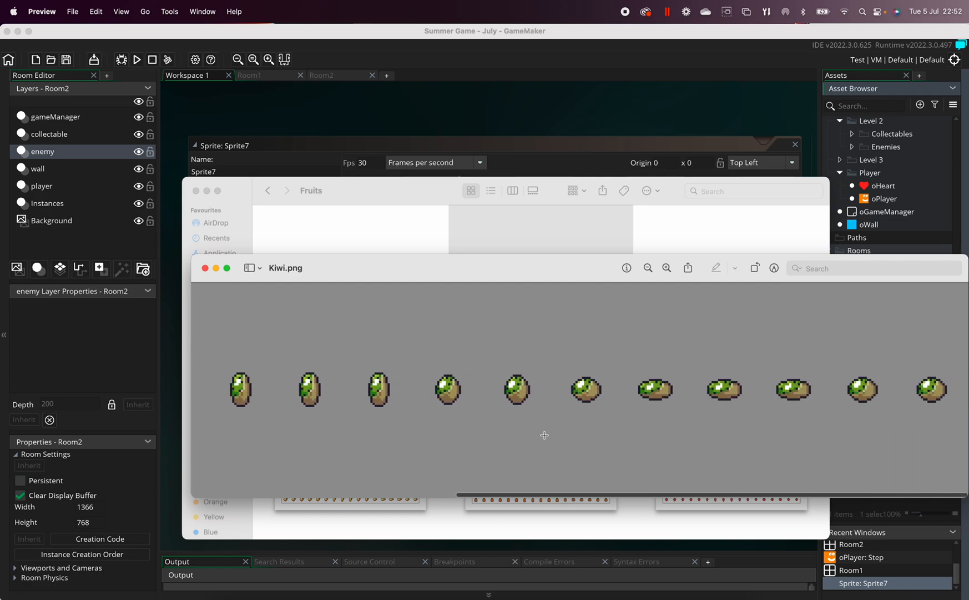
click(205, 268)
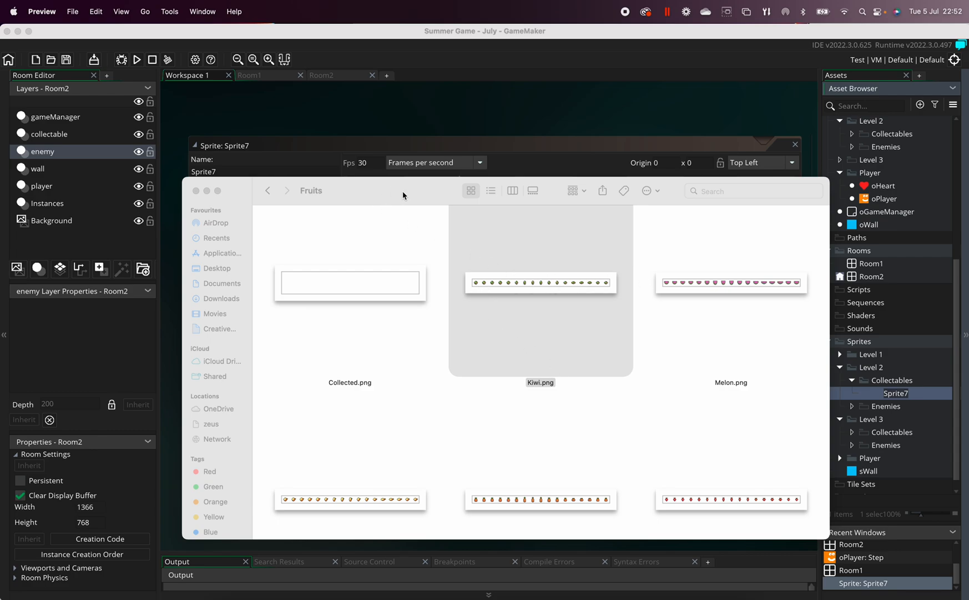
- Switch to GameMaker and rename Sprite7 in the Level 2 Collectables group as sKiwi
click(118, 354)
click(229, 176)
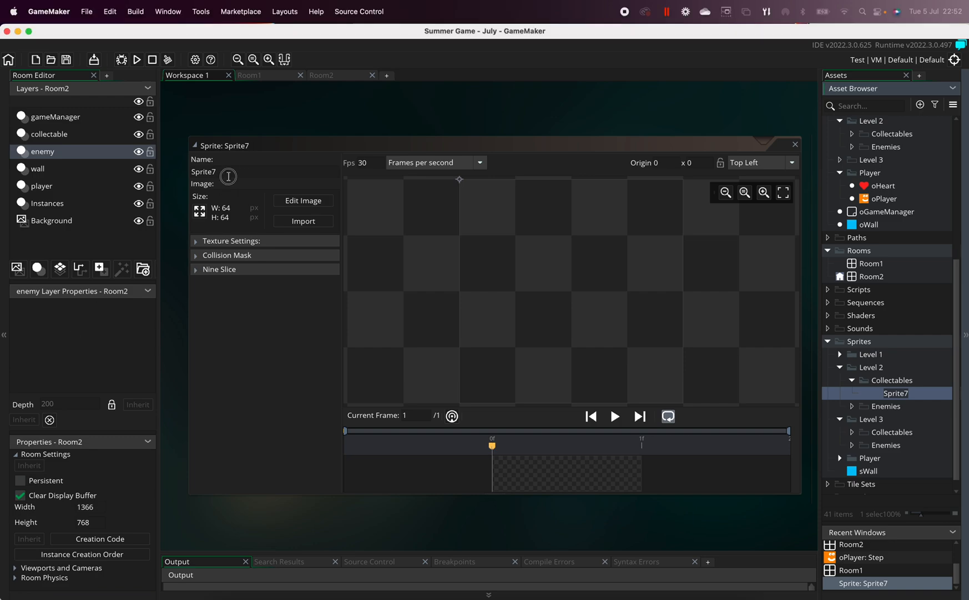
text(sK)
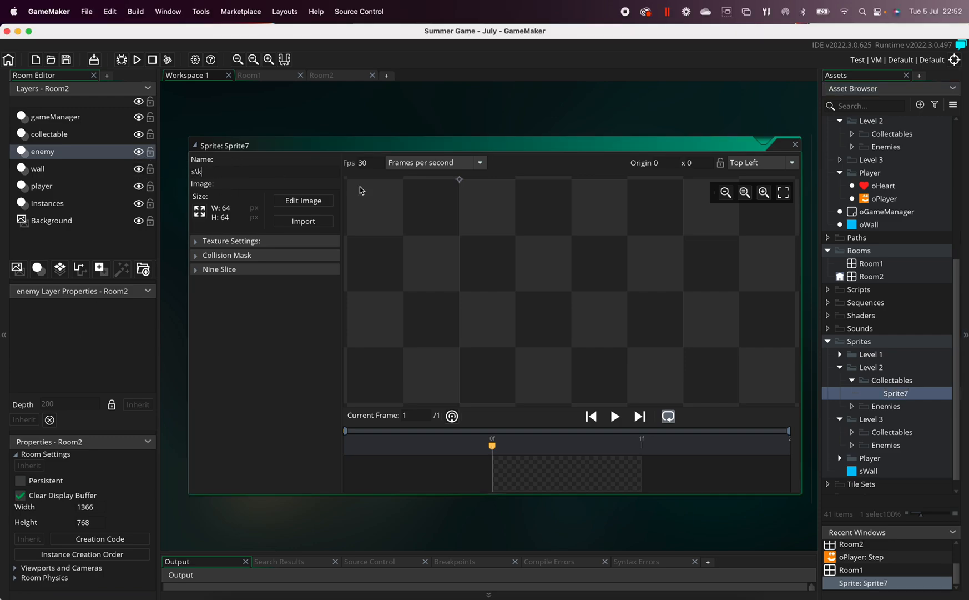
text(iwi)
- Import Kiwi.png from the Fruits folder in Finder into the sKiwi sprite, accepting that this cannot be undone
drag(968, 190, 267, 362)
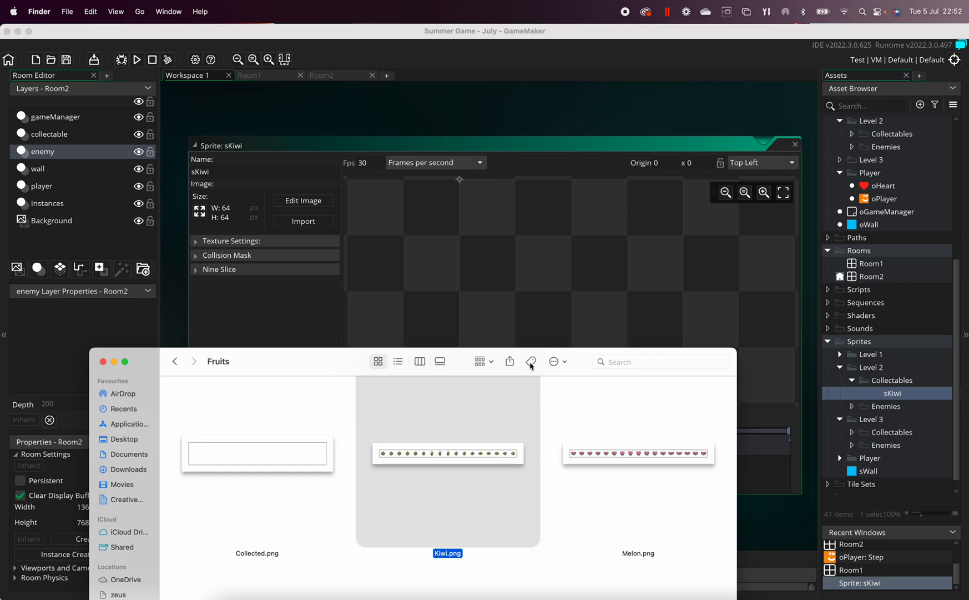
drag(436, 466, 515, 262)
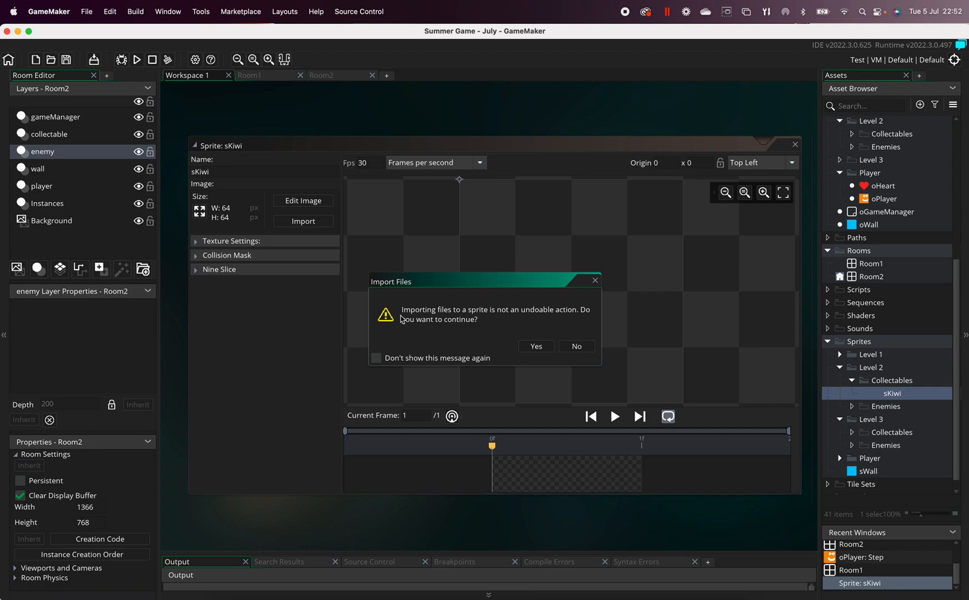
click(536, 346)
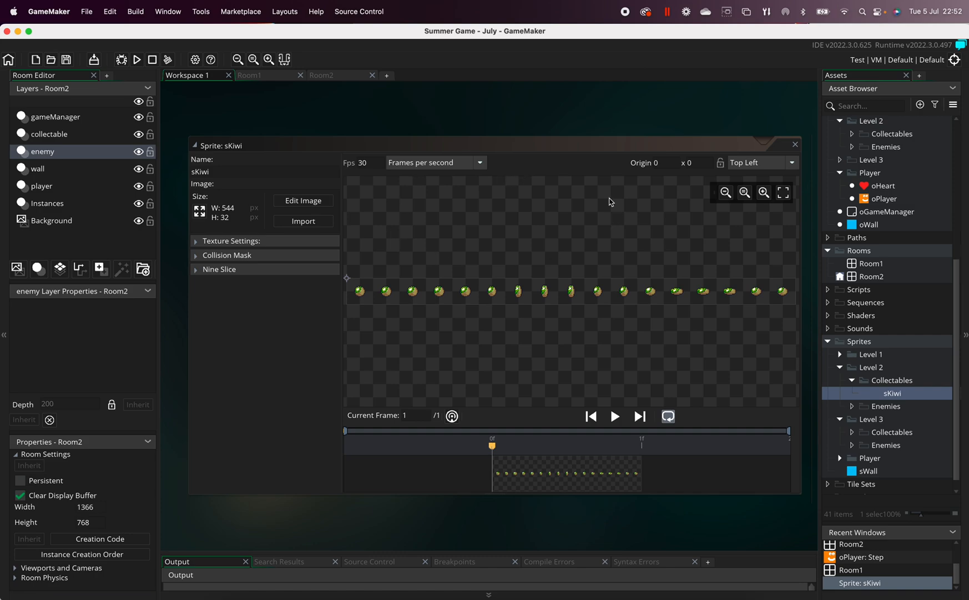
- Open sKiwi's image for editing and start converting the strip to frames
scroll(576, 186, right, 1)
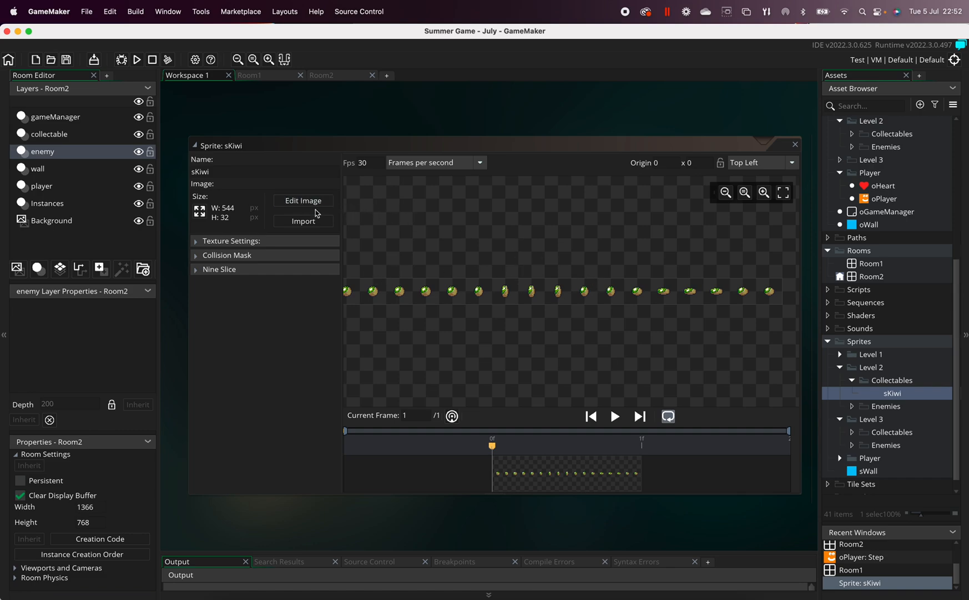
click(303, 201)
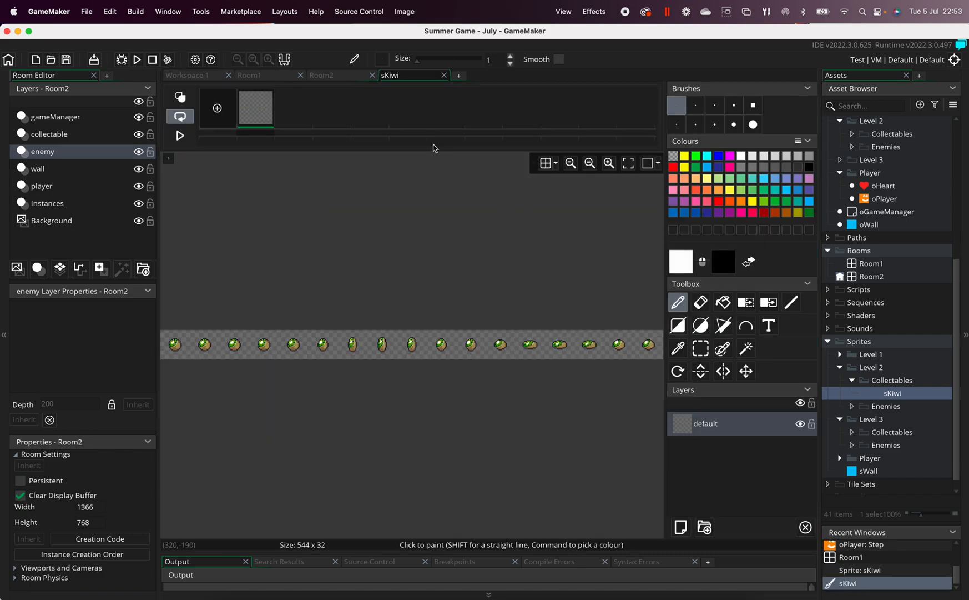
click(413, 13)
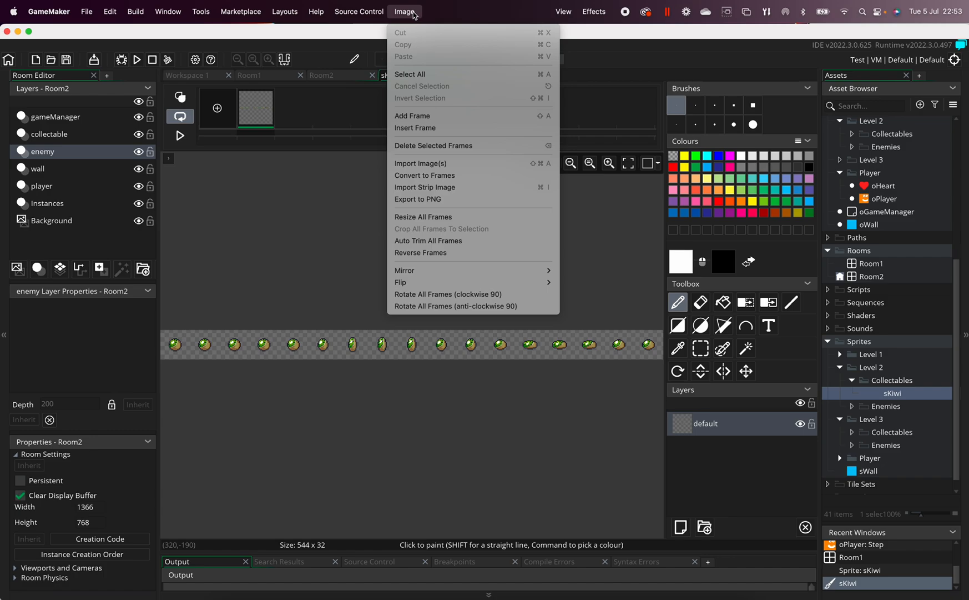
click(441, 176)
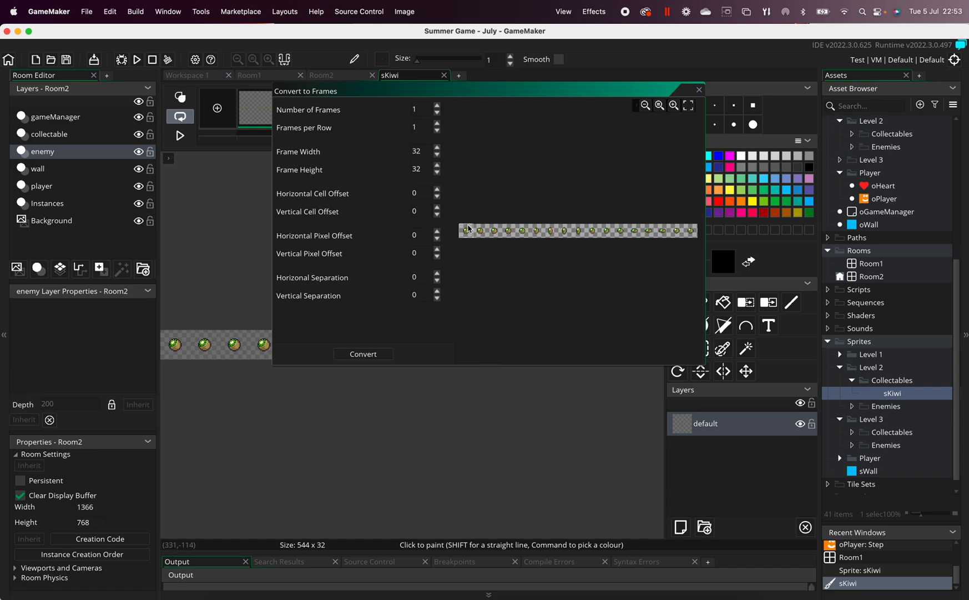
- Set the kiwi strip conversion to 17 frames with 17 frames per row, and widen the dialog to show the whole strip
click(673, 106)
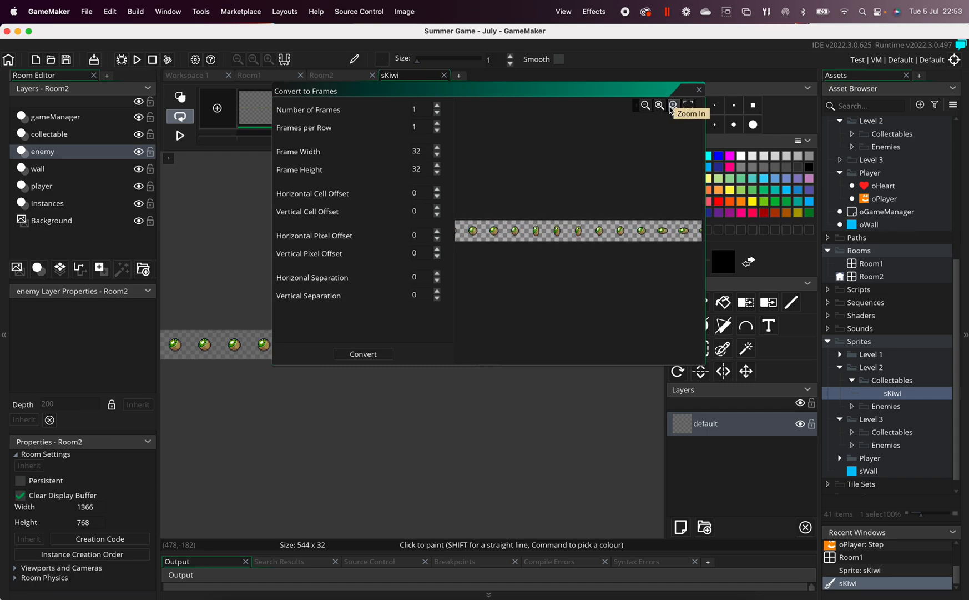
scroll(578, 204, left, 10)
scroll(578, 205, right, 5)
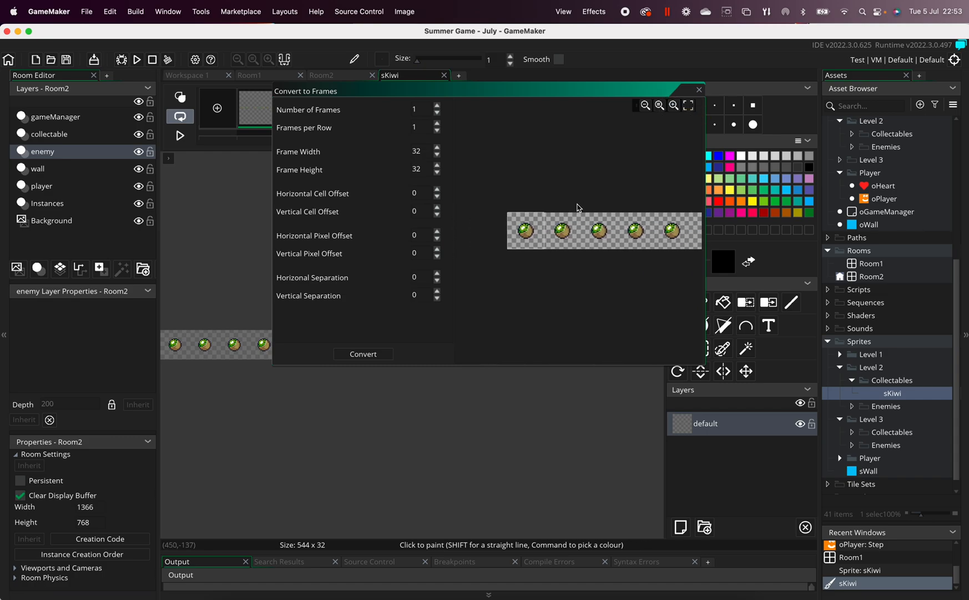
click(660, 106)
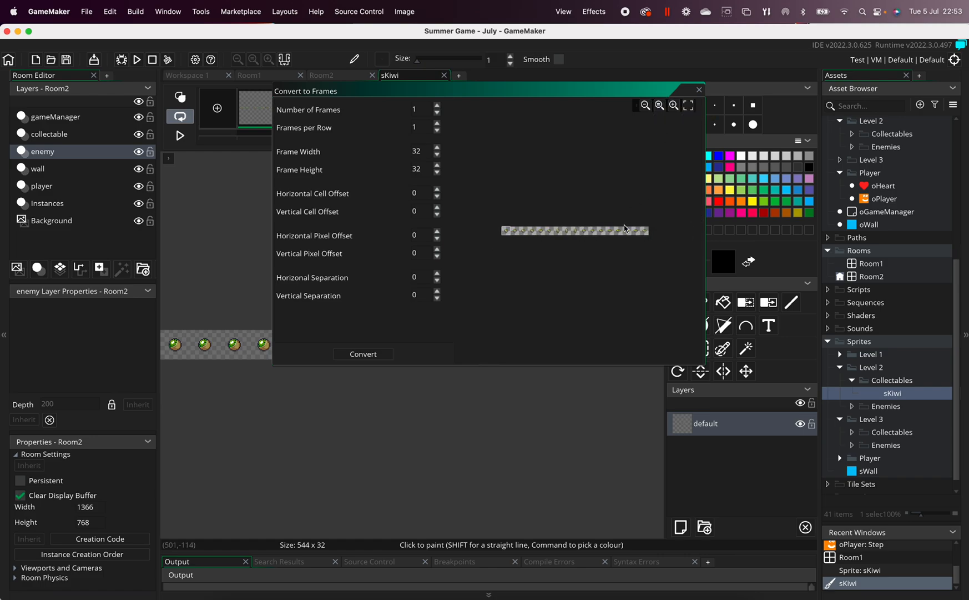
click(674, 105)
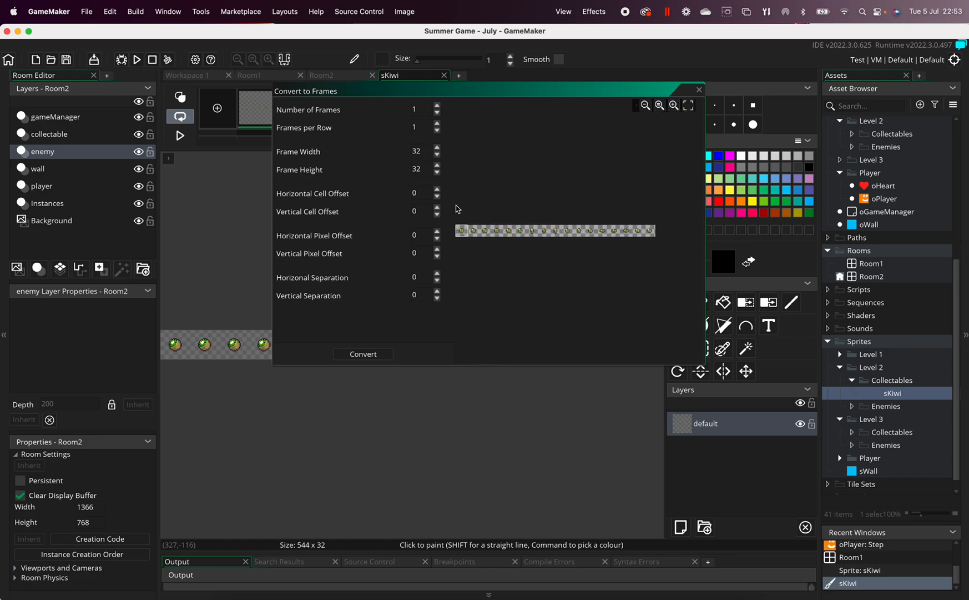
click(437, 122)
click(437, 123)
click(437, 123)
click(438, 123)
click(438, 123)
click(438, 123)
click(437, 123)
click(437, 123)
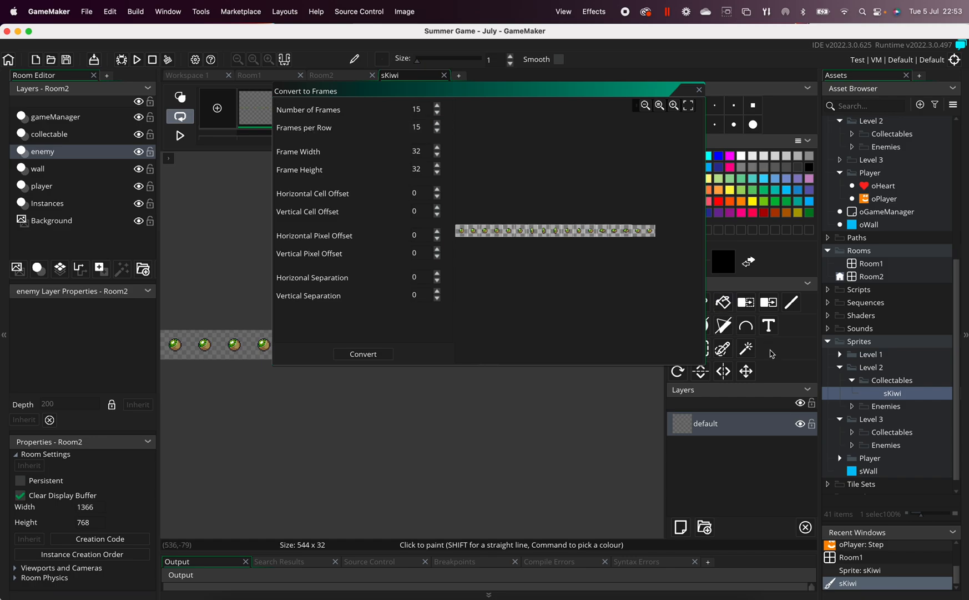
click(437, 123)
click(438, 123)
drag(712, 271, 793, 269)
click(764, 105)
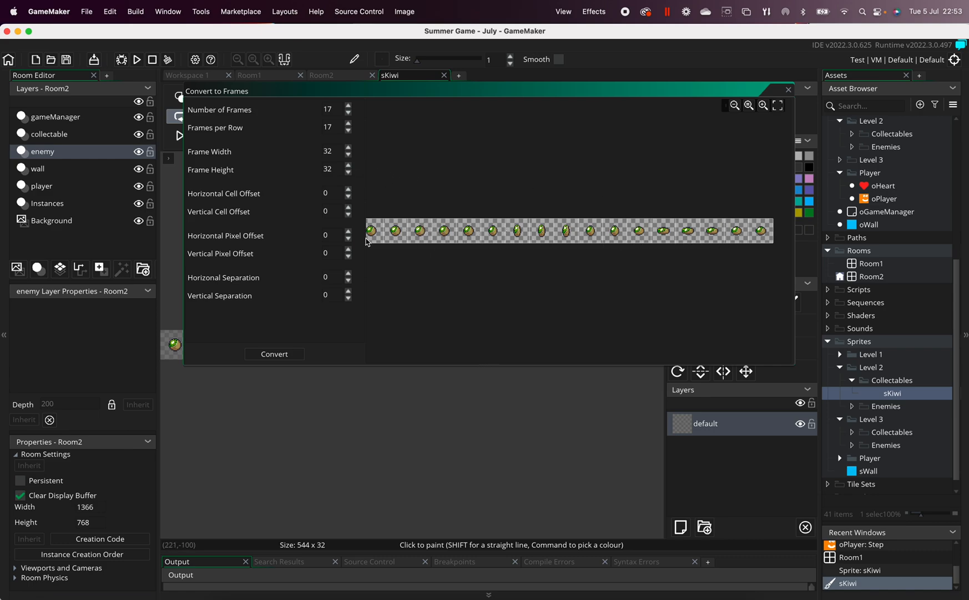
- Convert the kiwi strip into frames, replacing the existing sprite frames, and preview the animation before closing the image editor
click(275, 353)
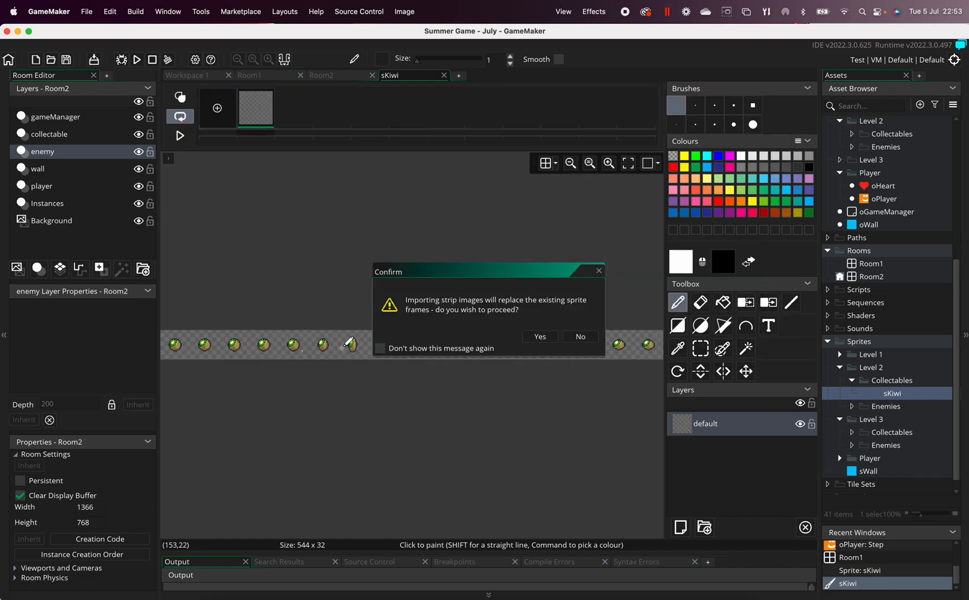
click(539, 338)
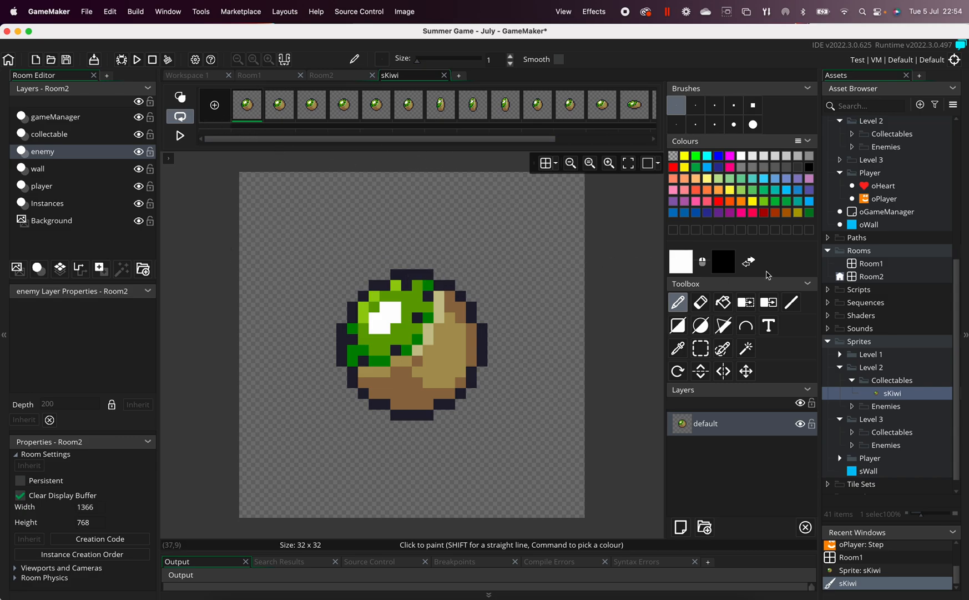
click(176, 138)
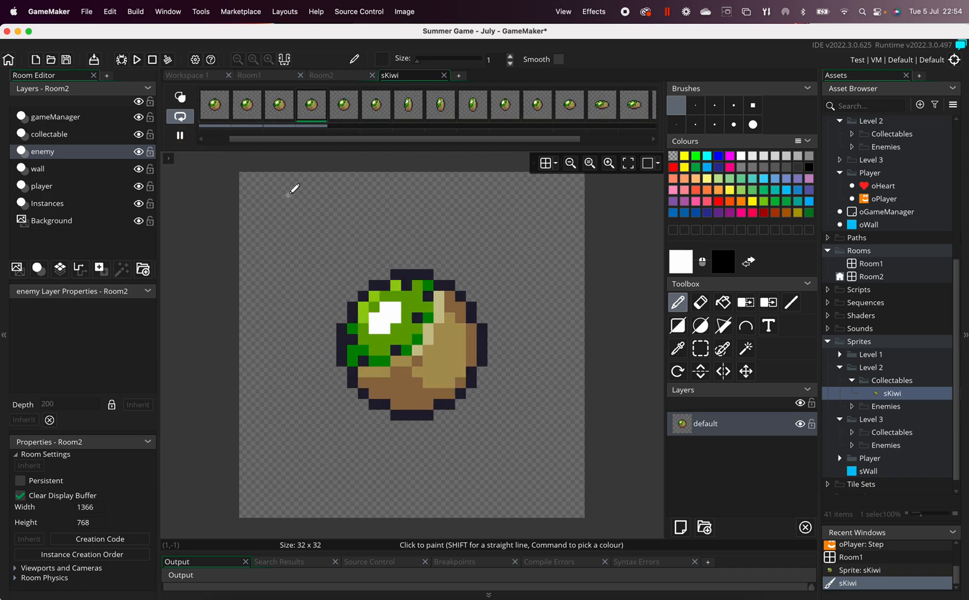
click(187, 139)
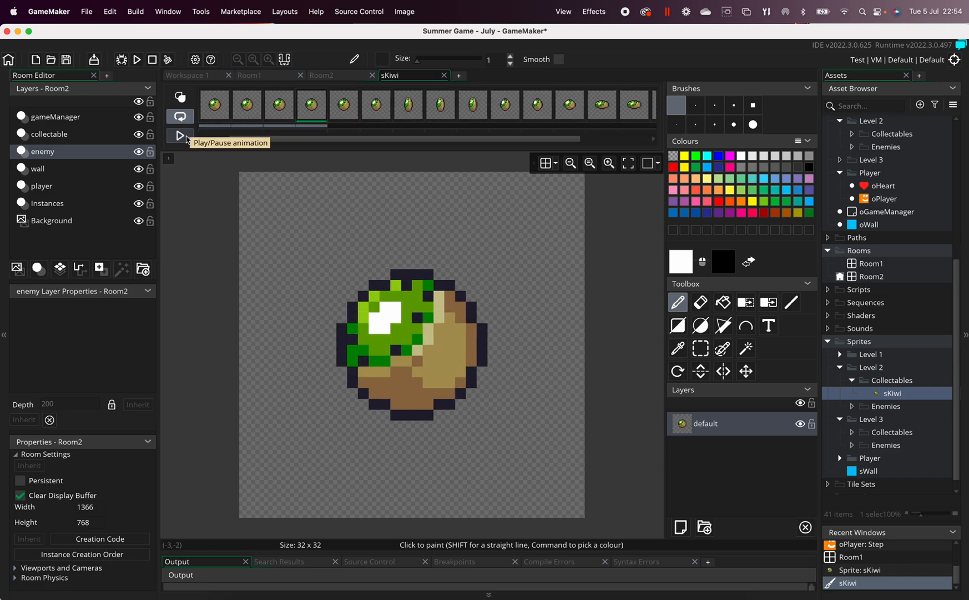
click(445, 76)
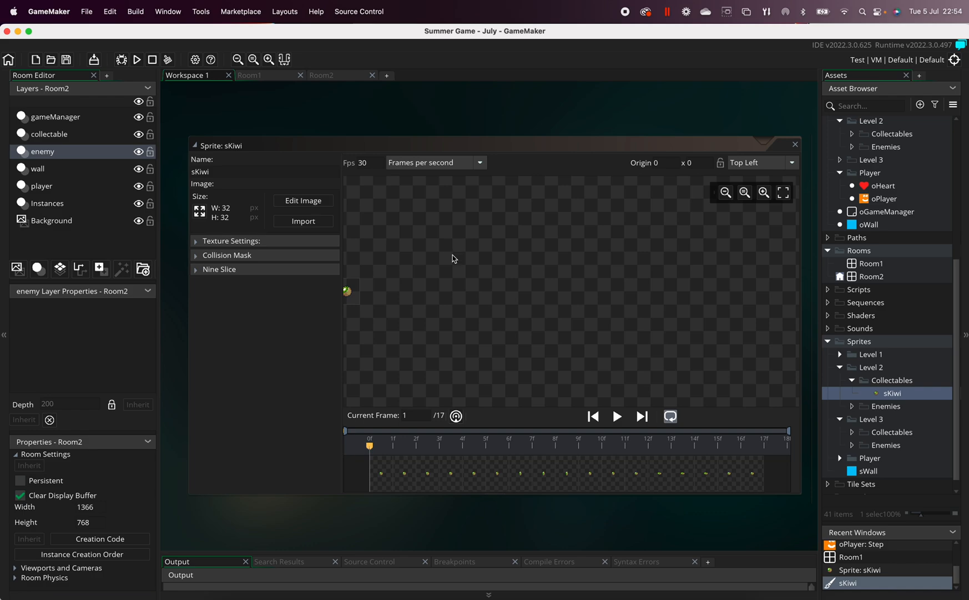
- Scale the sKiwi sprite to 64 x 64 pixels with the aspect ratio maintained
scroll(402, 301, left, 3)
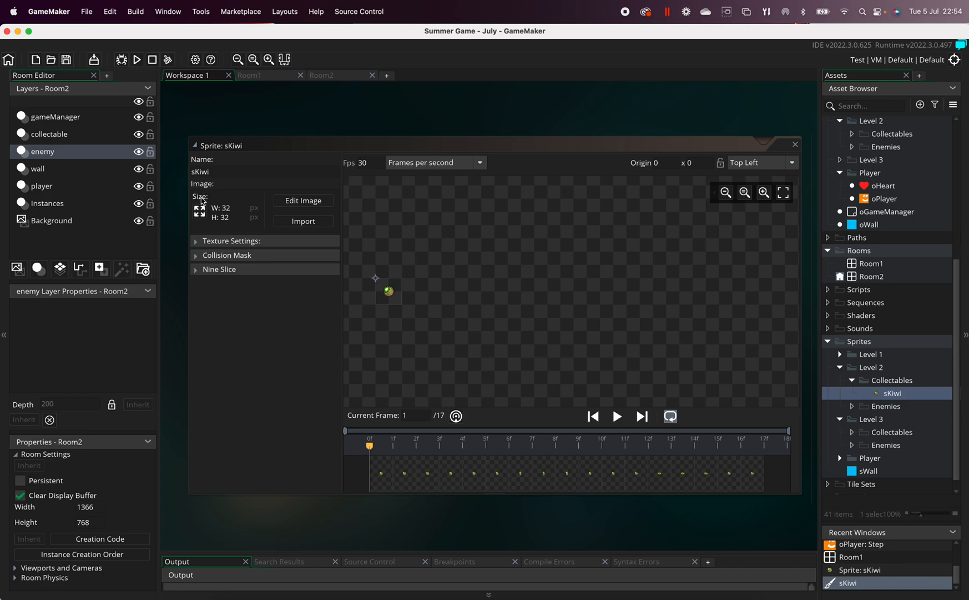
click(198, 212)
double_click(113, 165)
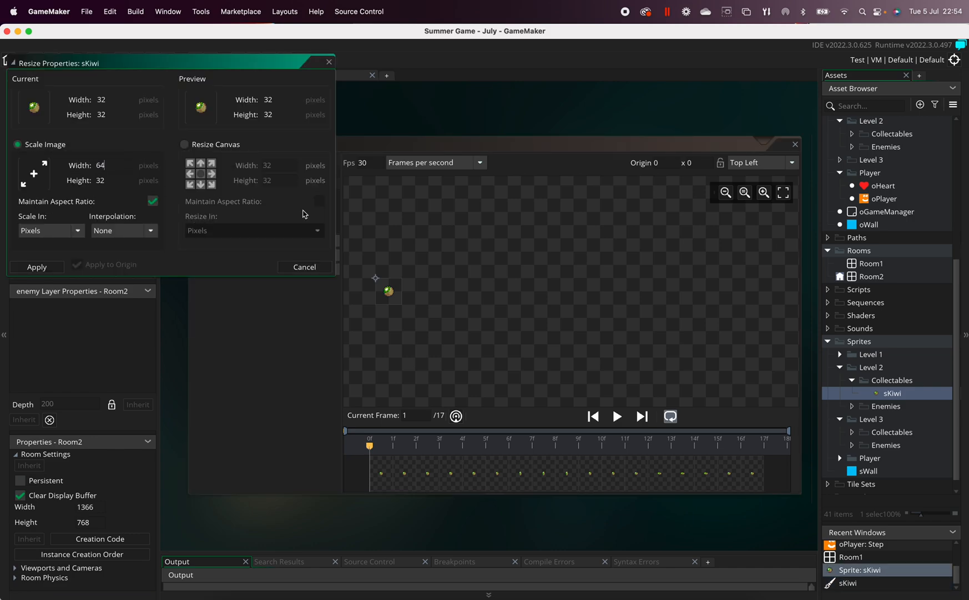
click(114, 179)
click(36, 266)
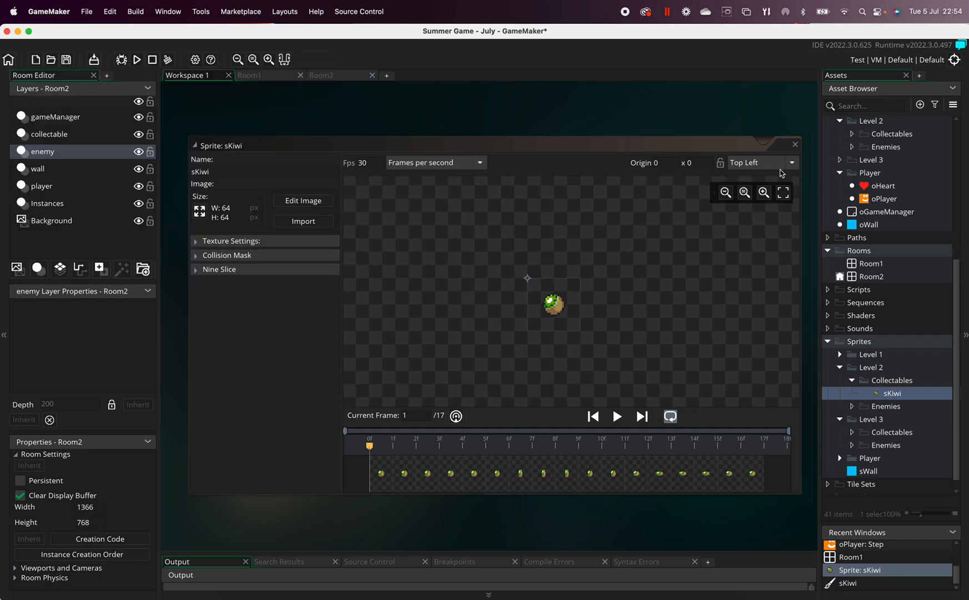
- Fit the enlarged kiwi in the sprite preview and play its animation to check the speed
click(783, 192)
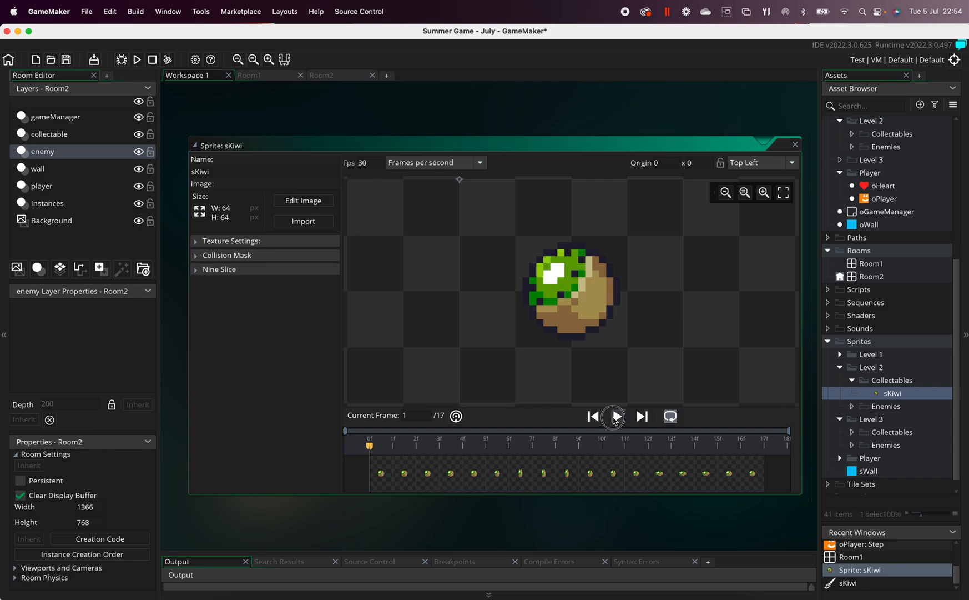
click(616, 417)
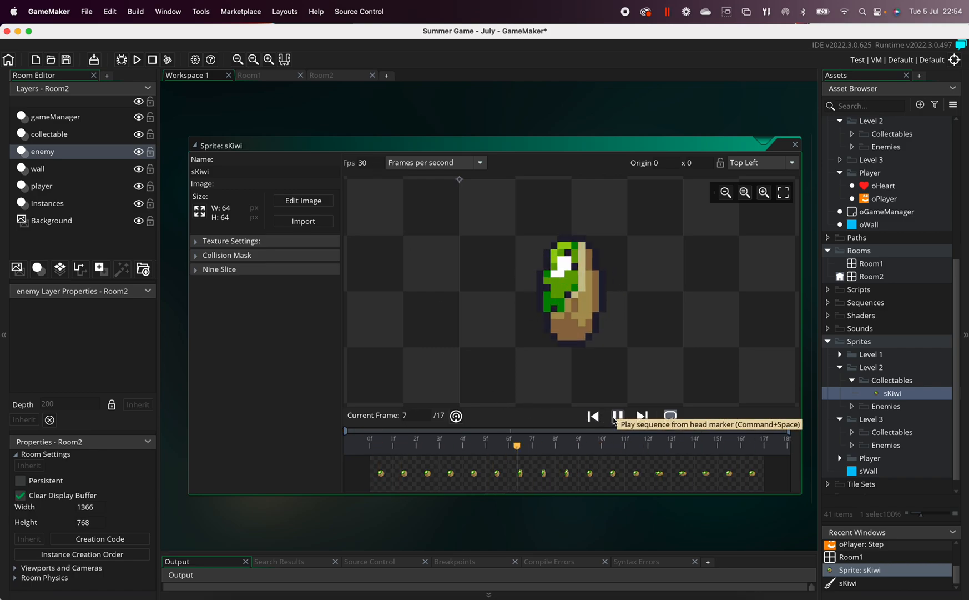
click(616, 416)
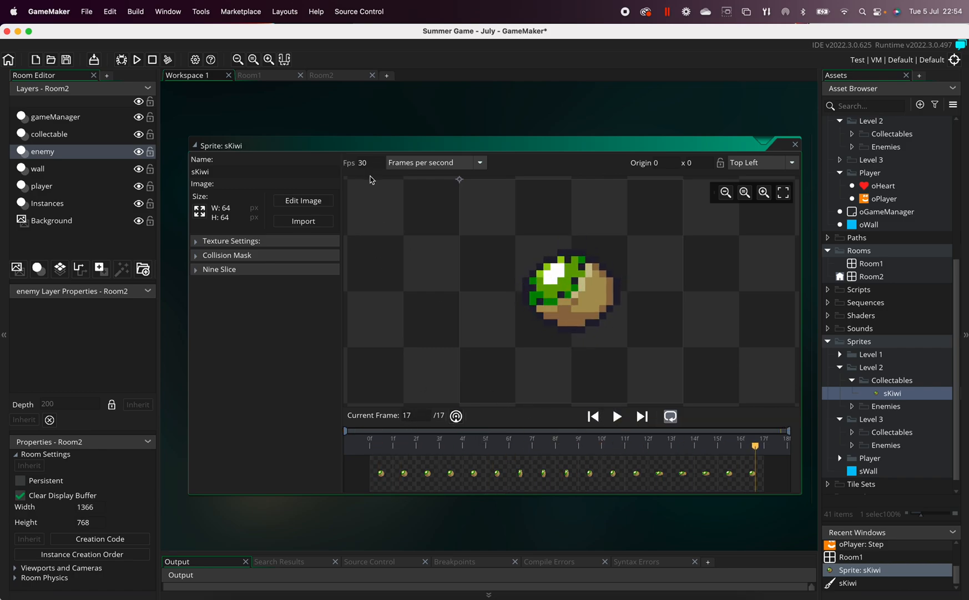
- Test sKiwi's animation at 15 frames per second, set it to 25, and close the sprite
click(361, 162)
click(617, 416)
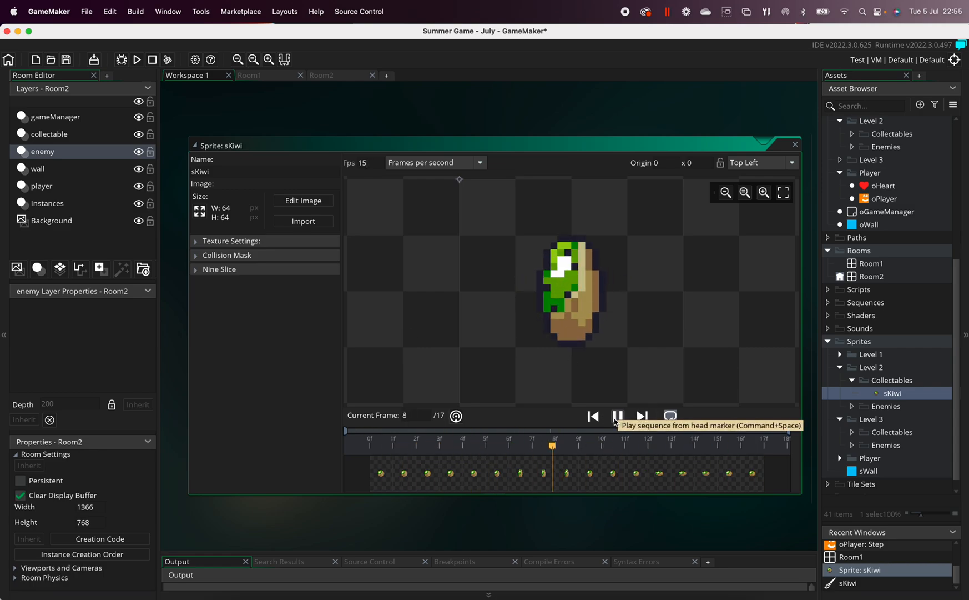
click(617, 415)
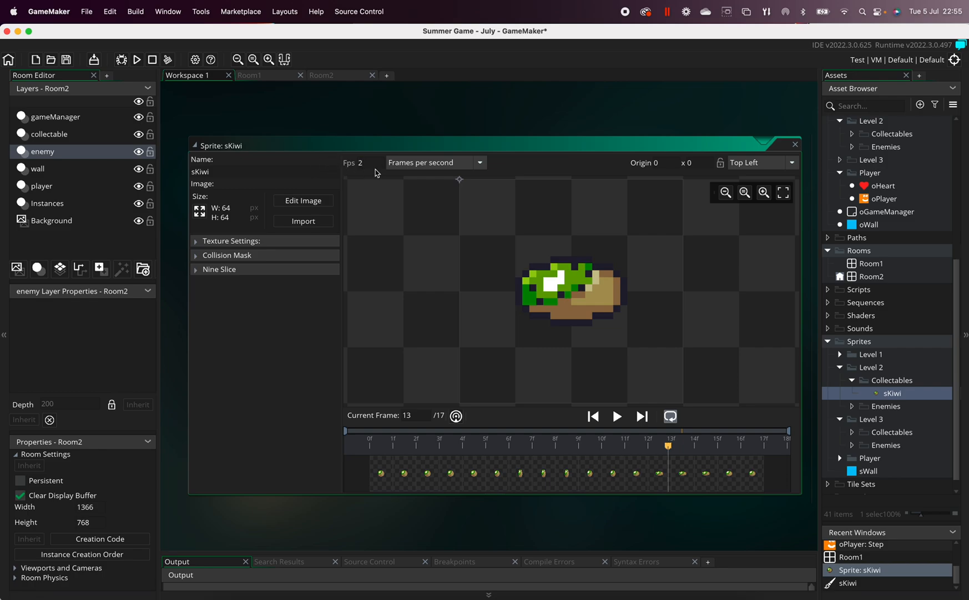
click(619, 417)
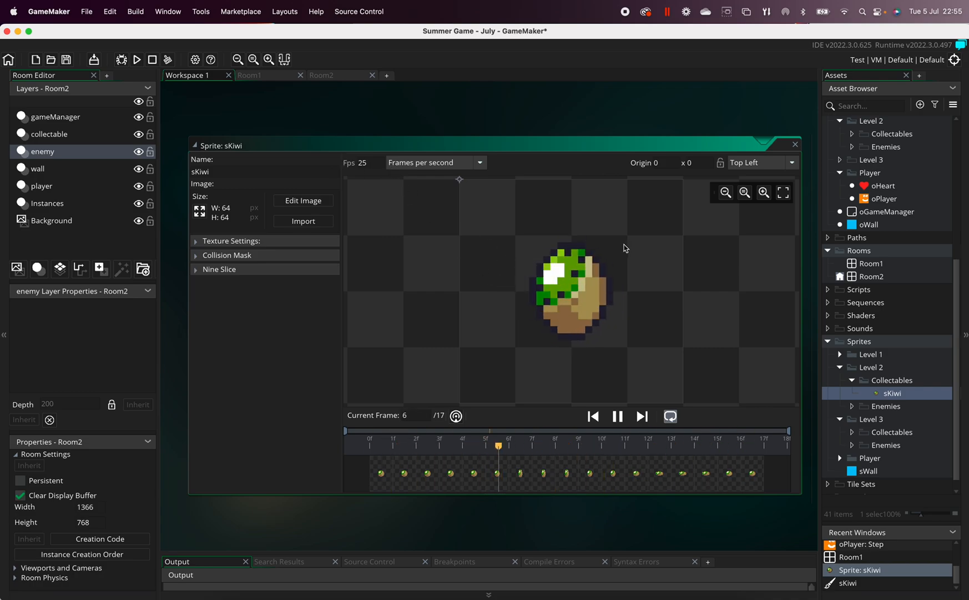
click(796, 146)
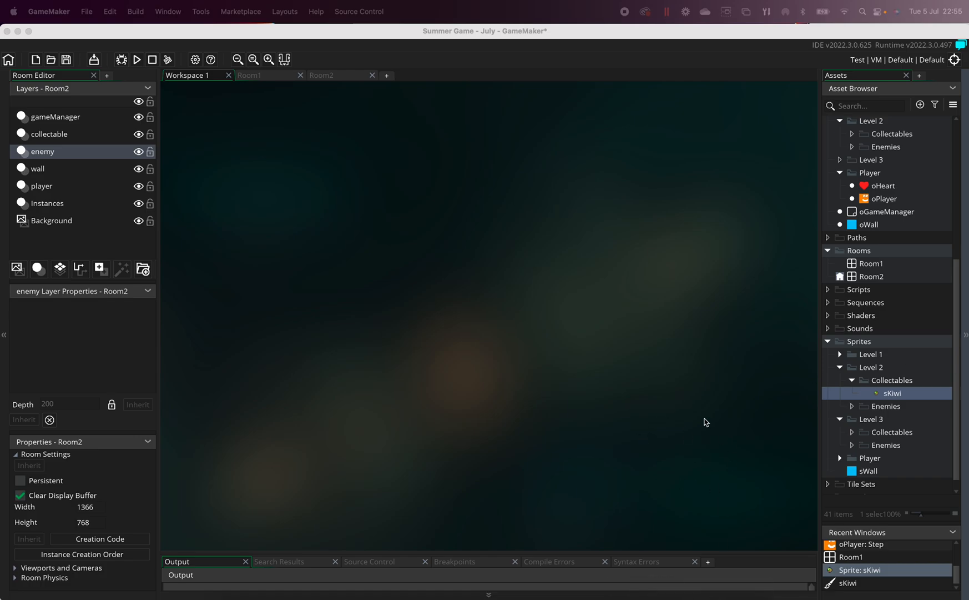
- Switch to Finder and look through the Fruits folder for another fruit strip, picking Bananas.png
key(ctrl+Up)
click(266, 251)
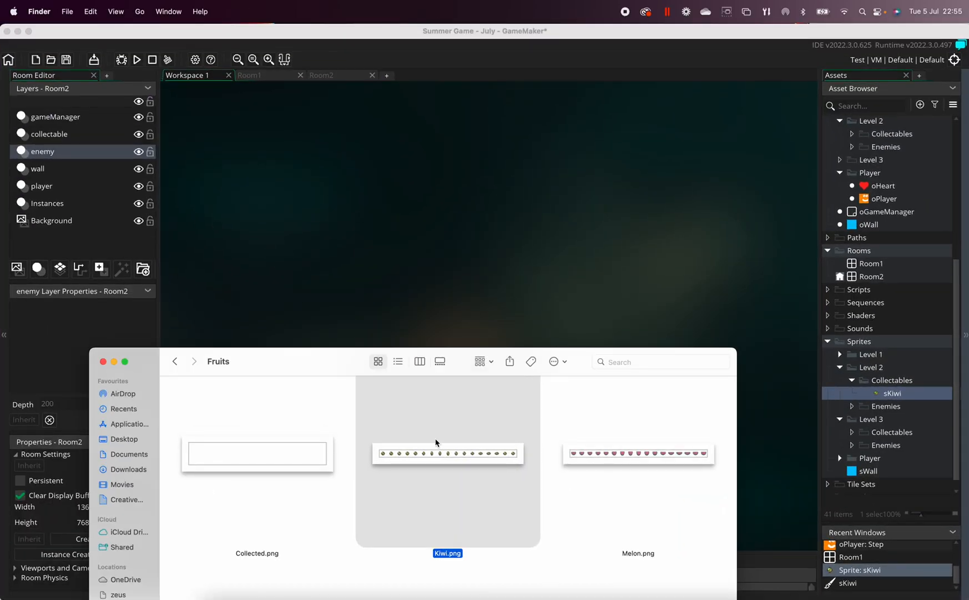
drag(312, 358, 388, 170)
scroll(588, 309, down, 3)
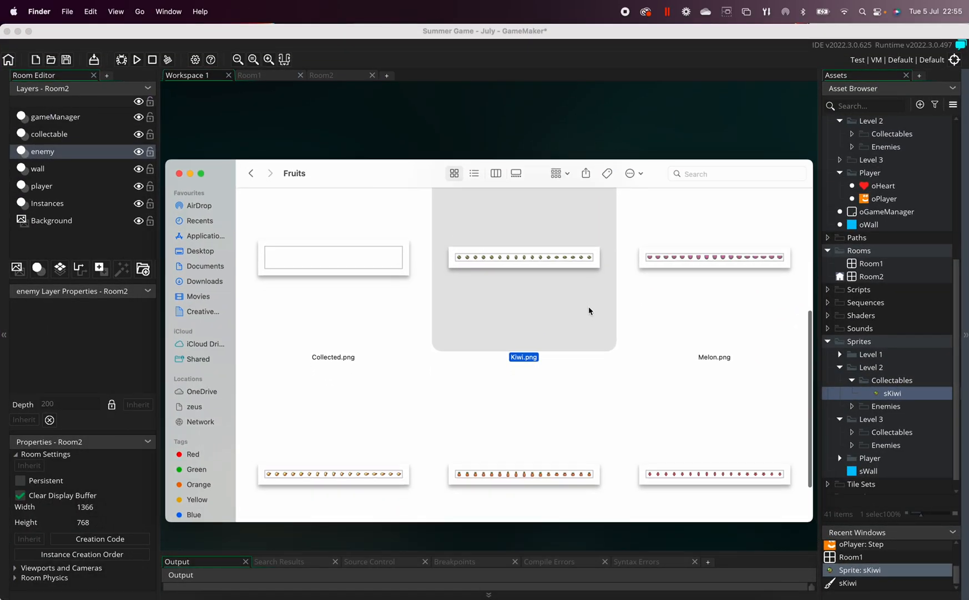
scroll(589, 310, up, 3)
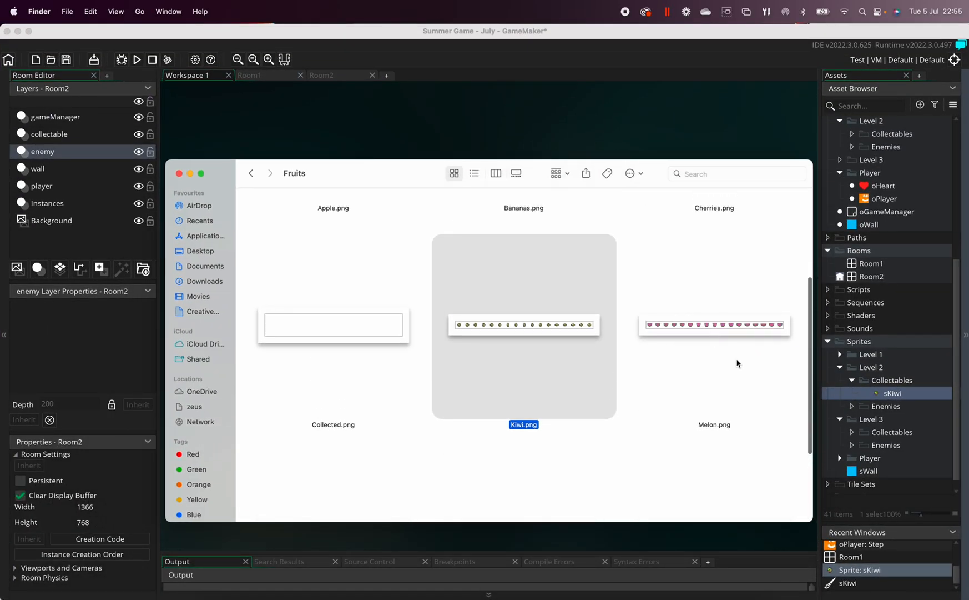
scroll(520, 381, down, 3)
scroll(519, 380, up, 4)
scroll(519, 380, up, 2)
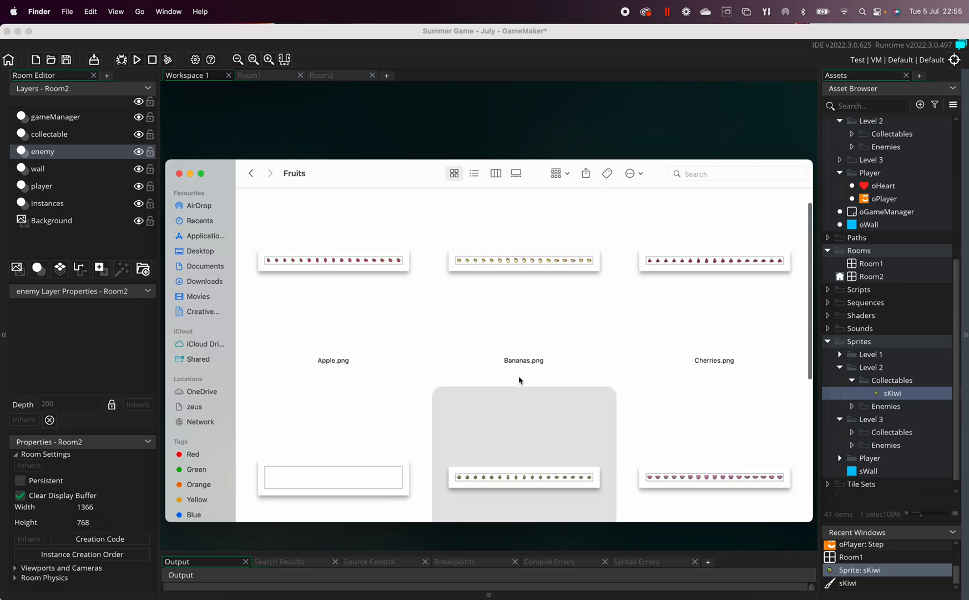
click(522, 270)
key(super+m)
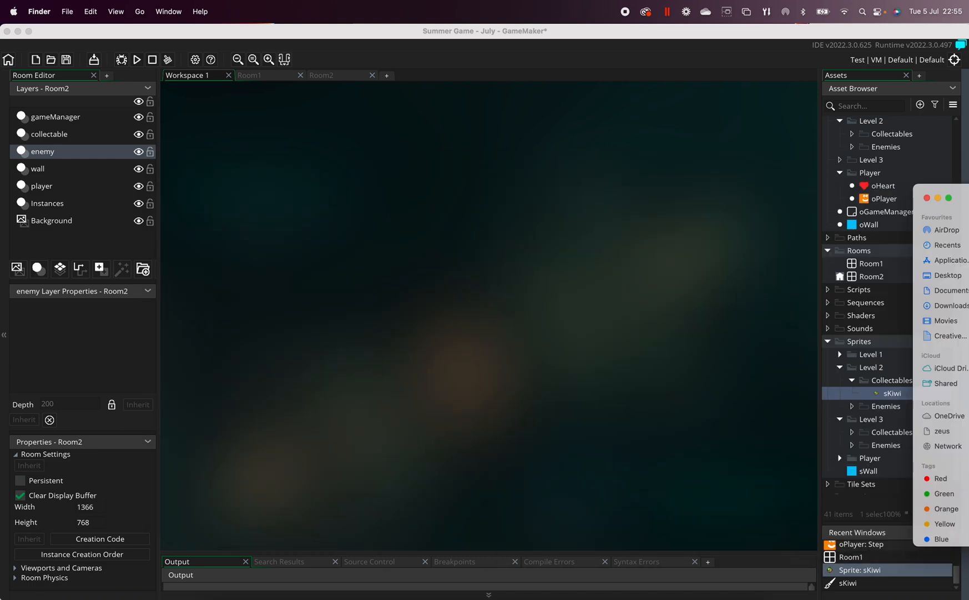
- Switch to GameMaker and create a sprite named sBanana in the Level 2 Collectables sprite group
right_click(893, 380)
mouse_move(881, 386)
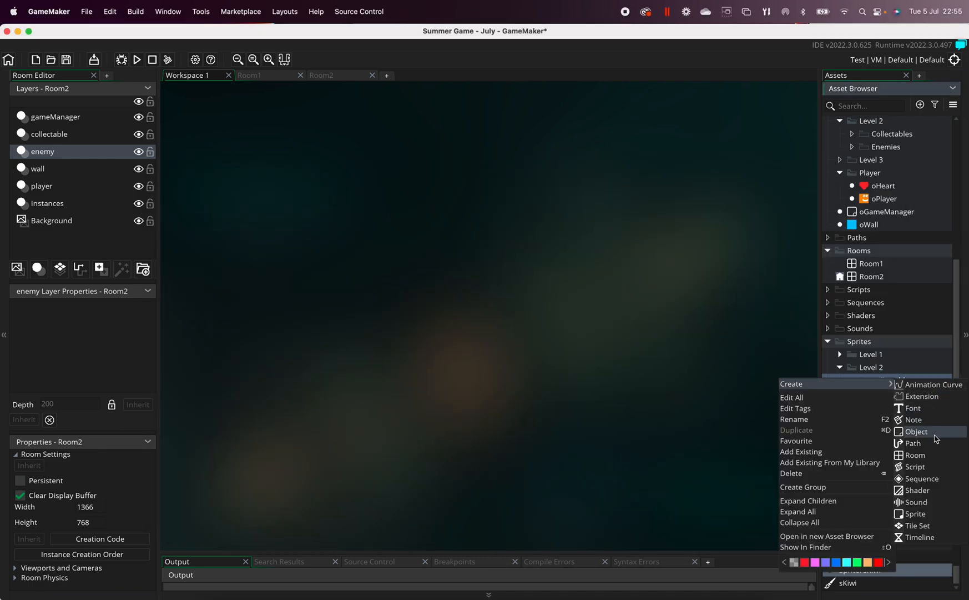
click(922, 514)
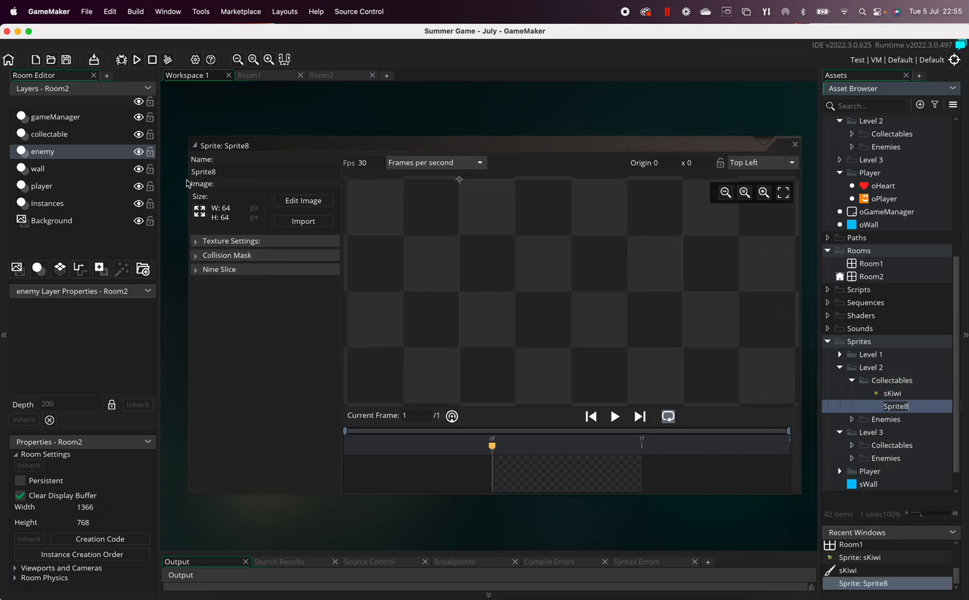
double_click(208, 173)
text(sBanana)
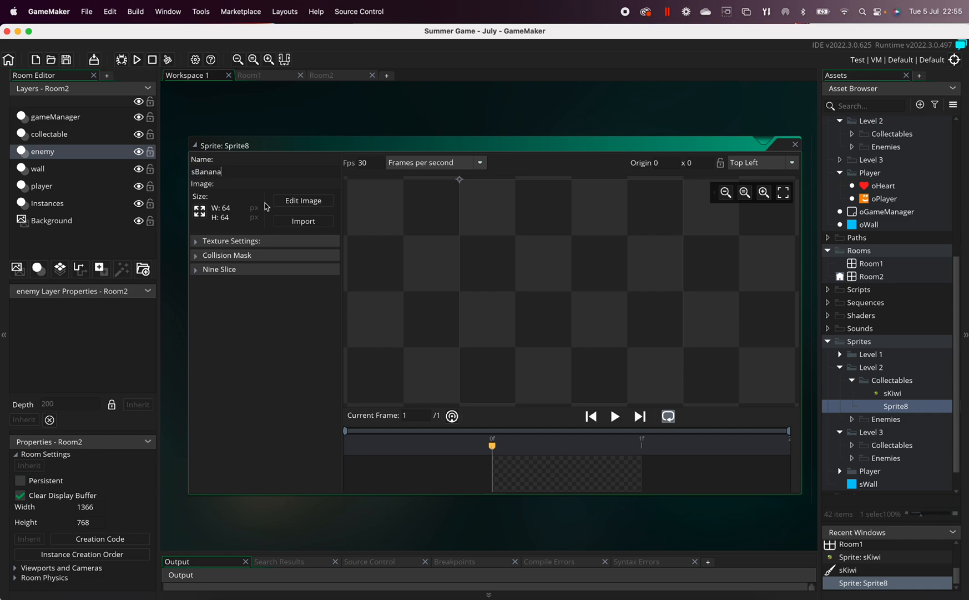
key(Return)
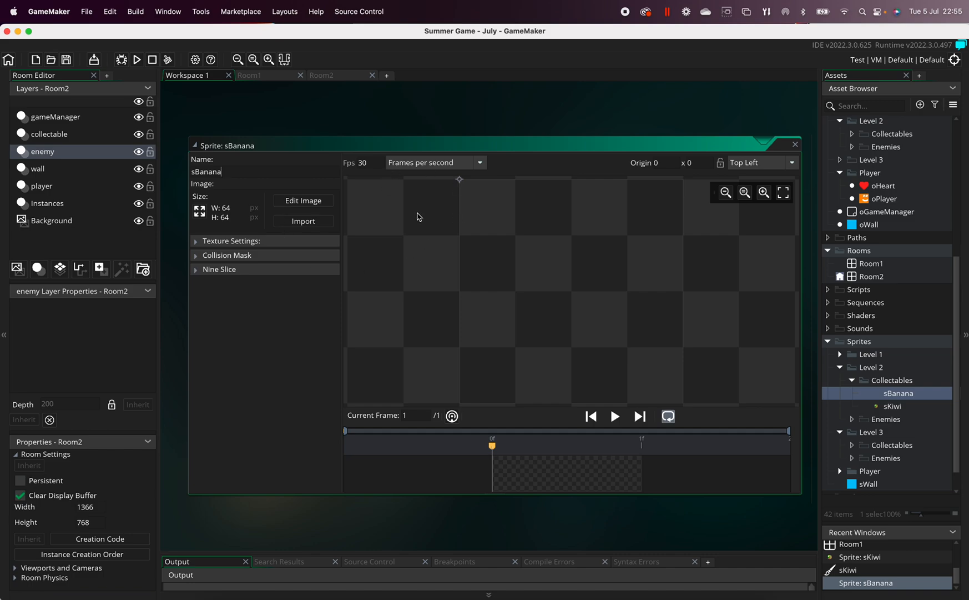
- Import Bananas.png from Downloads > Free 2 > Items > Fruits into the sBanana sprite, accepting the confirmation
click(305, 220)
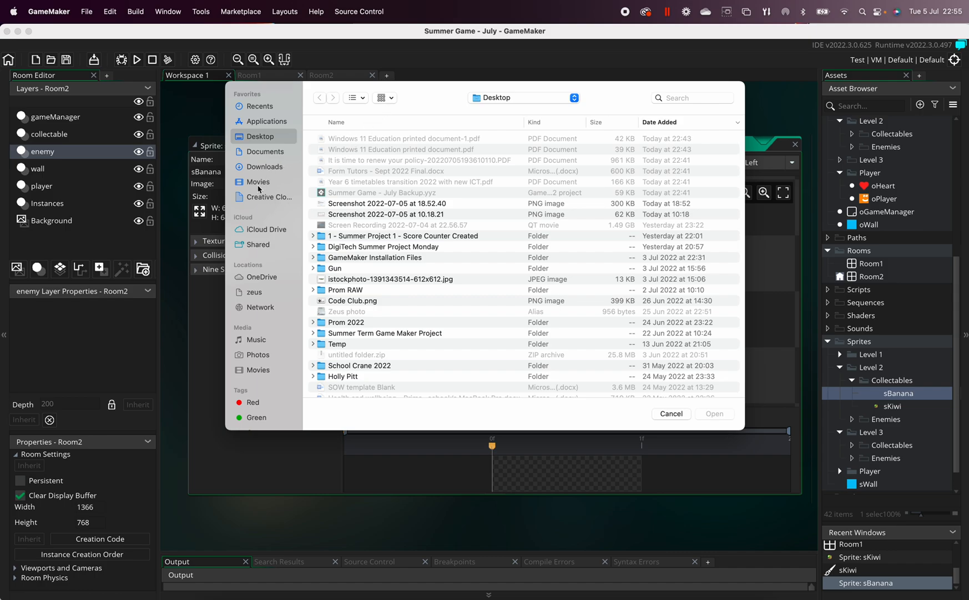
click(264, 168)
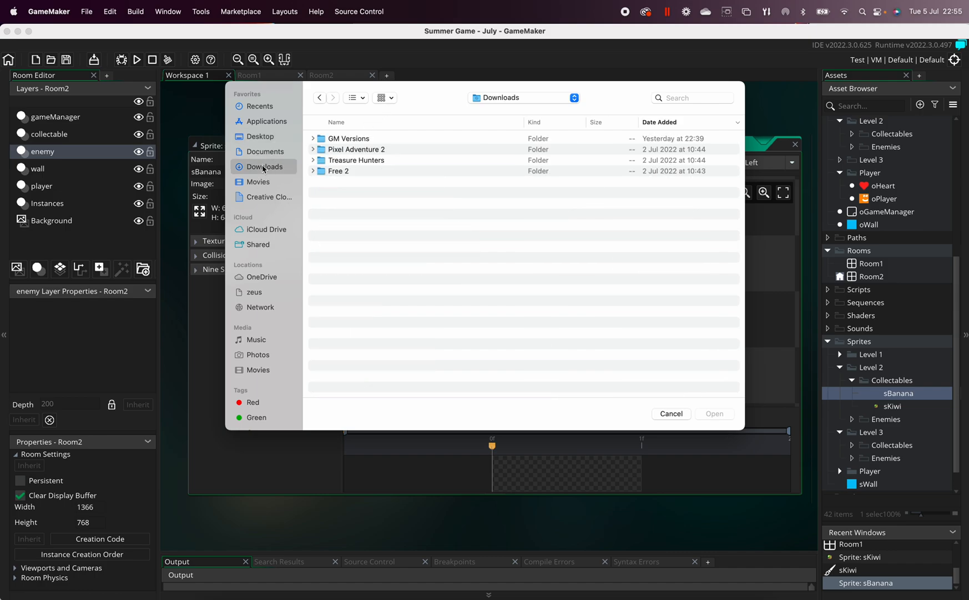
double_click(344, 173)
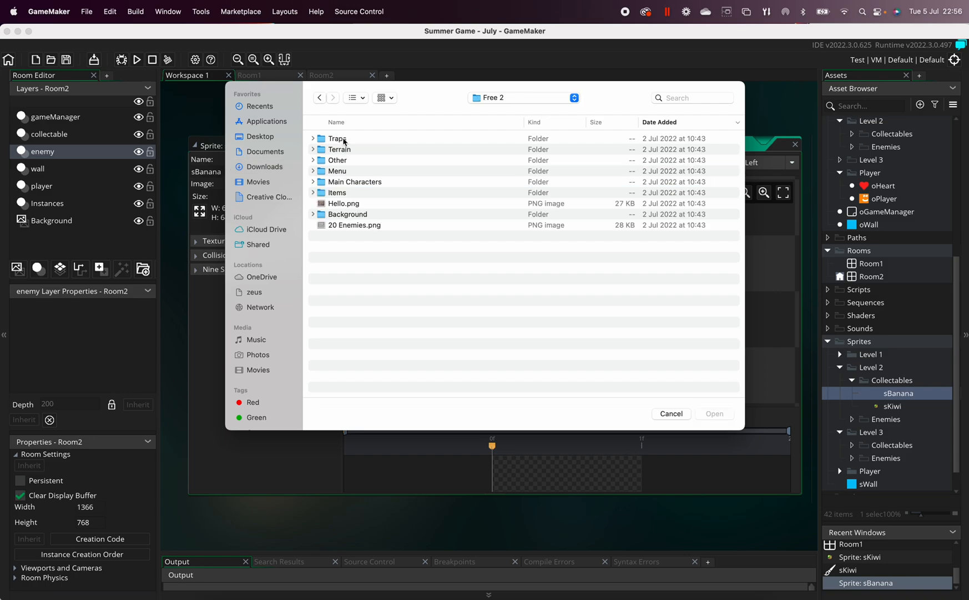
double_click(344, 192)
double_click(342, 139)
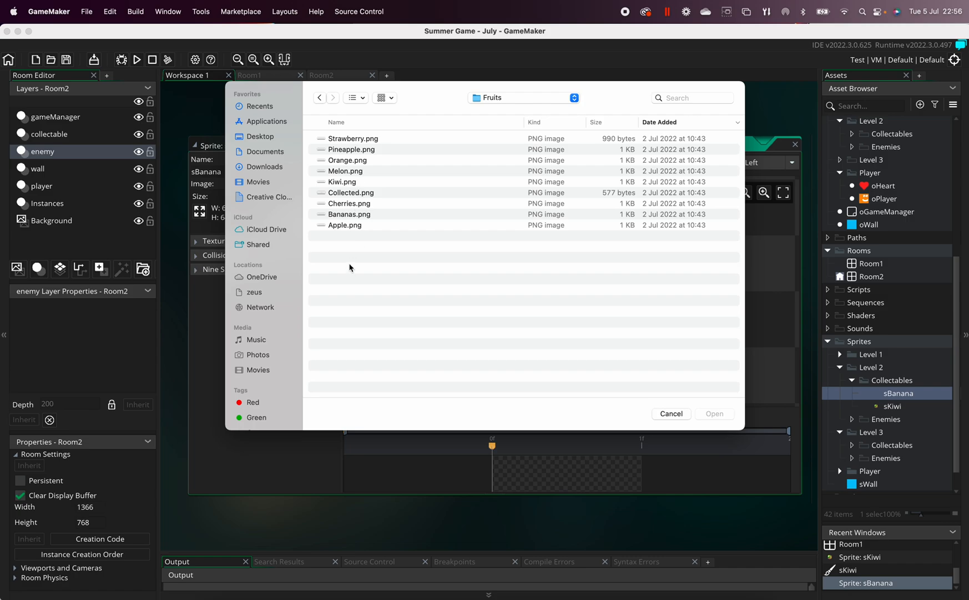
double_click(348, 215)
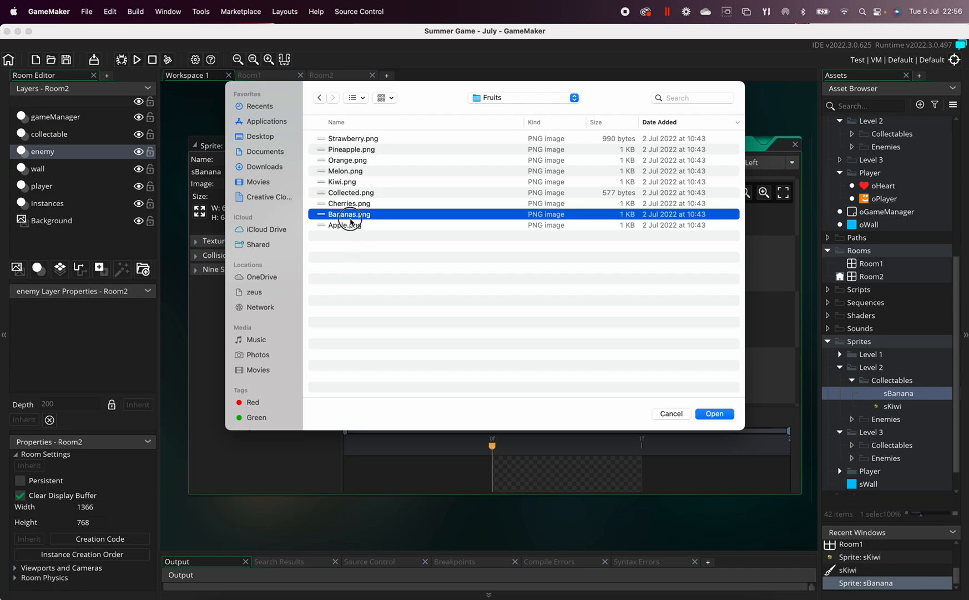
click(538, 348)
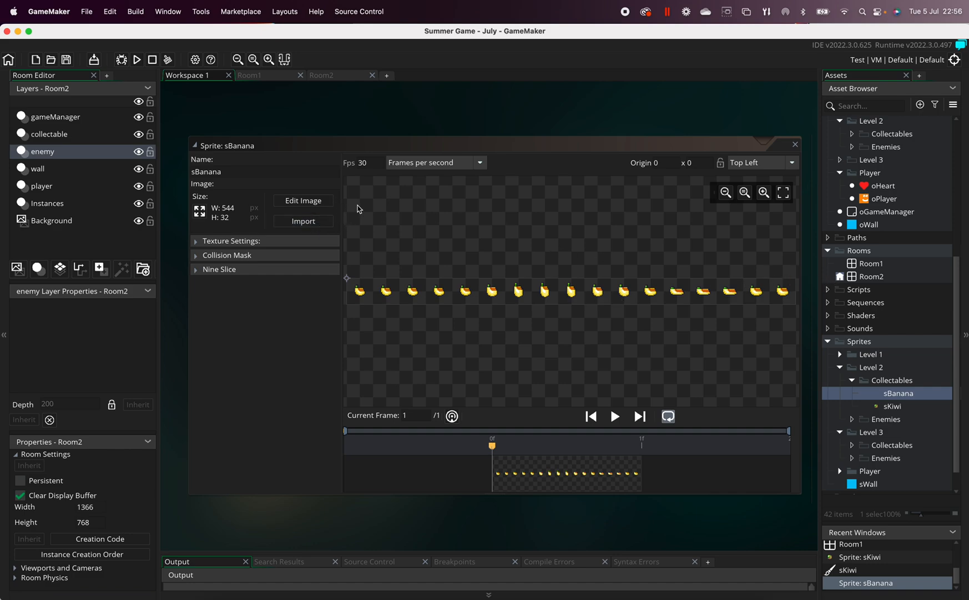
- Import Bananas.png into sBanana as a strip image of 17 frames at 32 × 32 pixels, replacing the existing frame
click(313, 216)
click(671, 413)
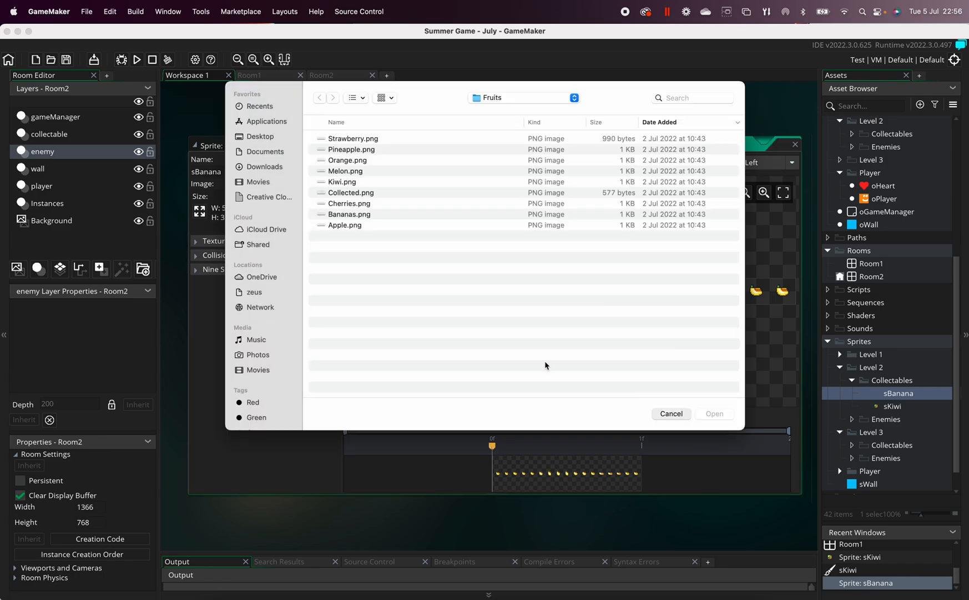
click(306, 200)
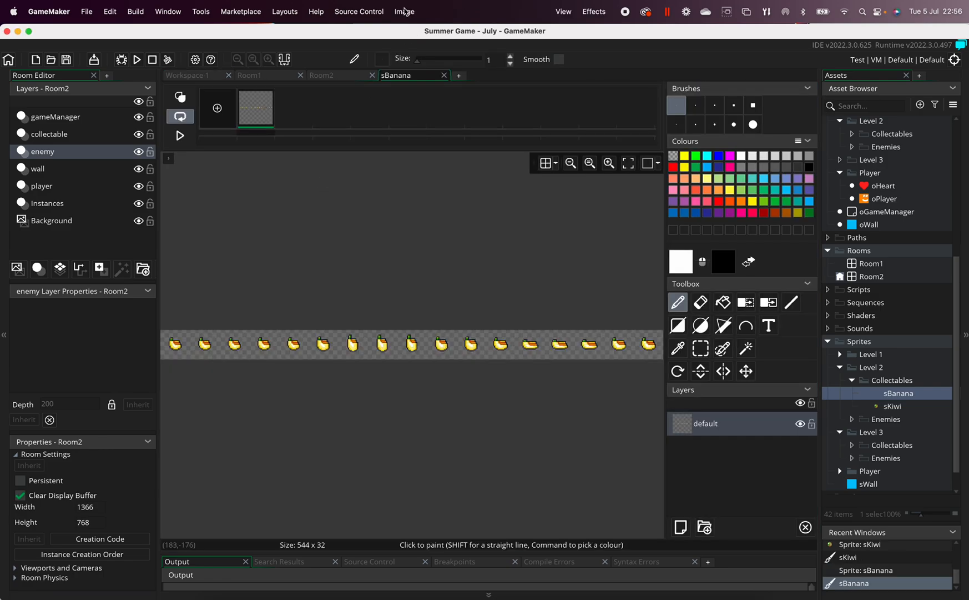
click(405, 12)
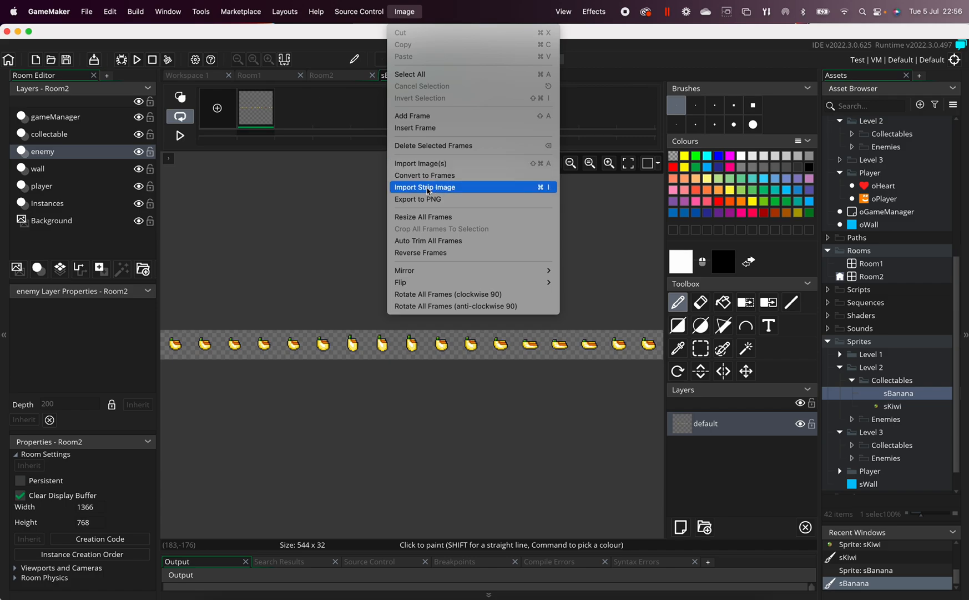
click(426, 191)
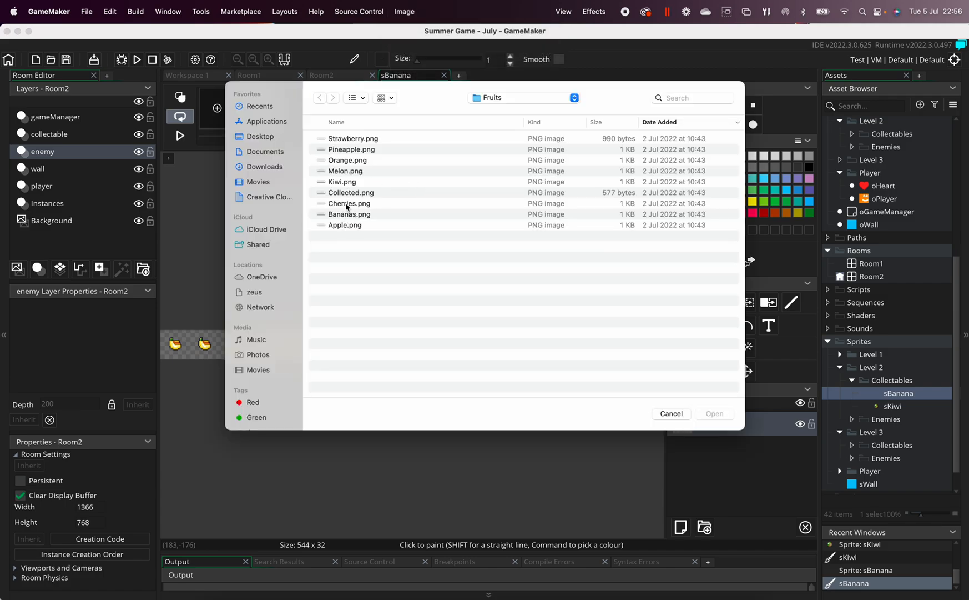
double_click(349, 217)
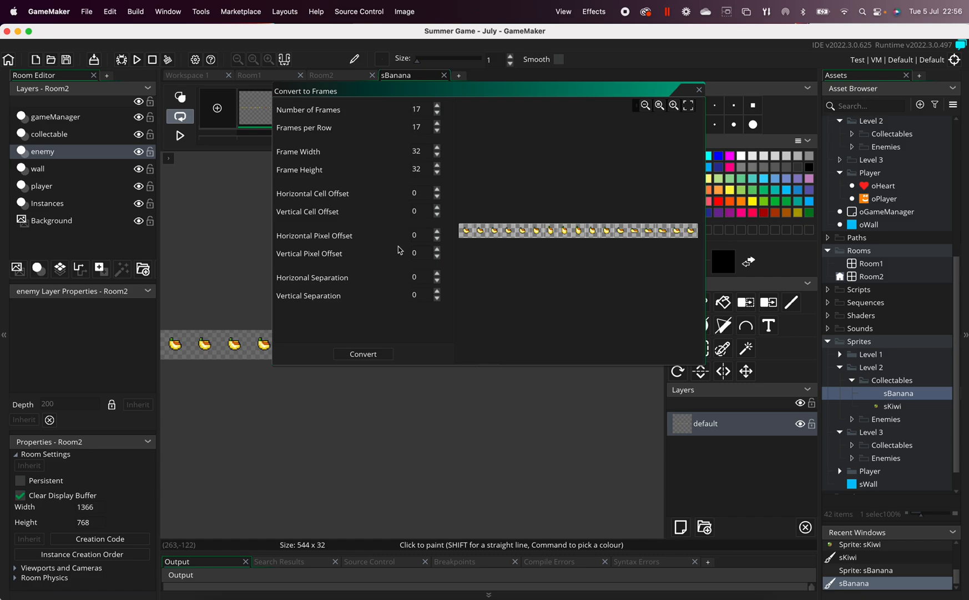
click(364, 354)
click(539, 337)
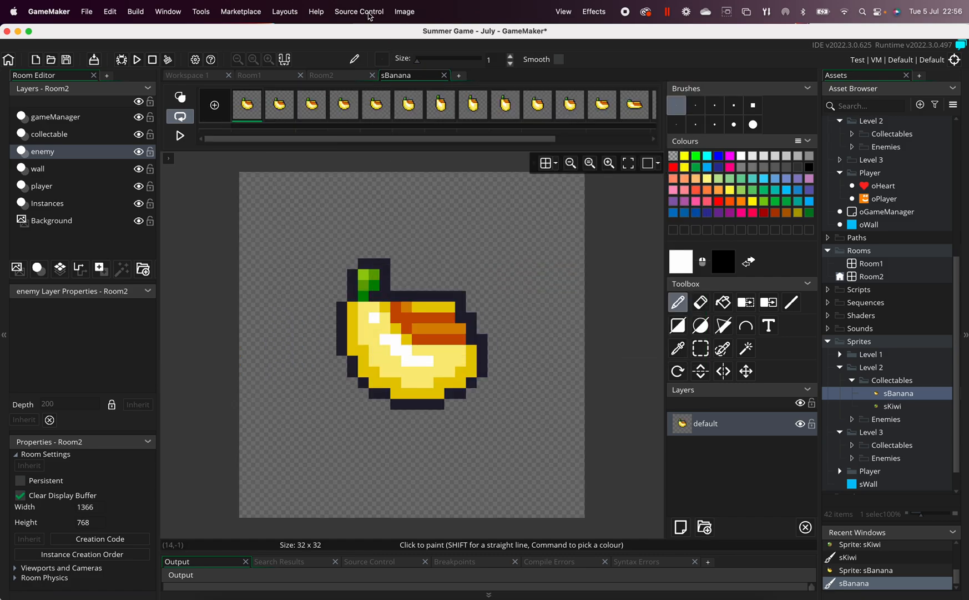
click(403, 11)
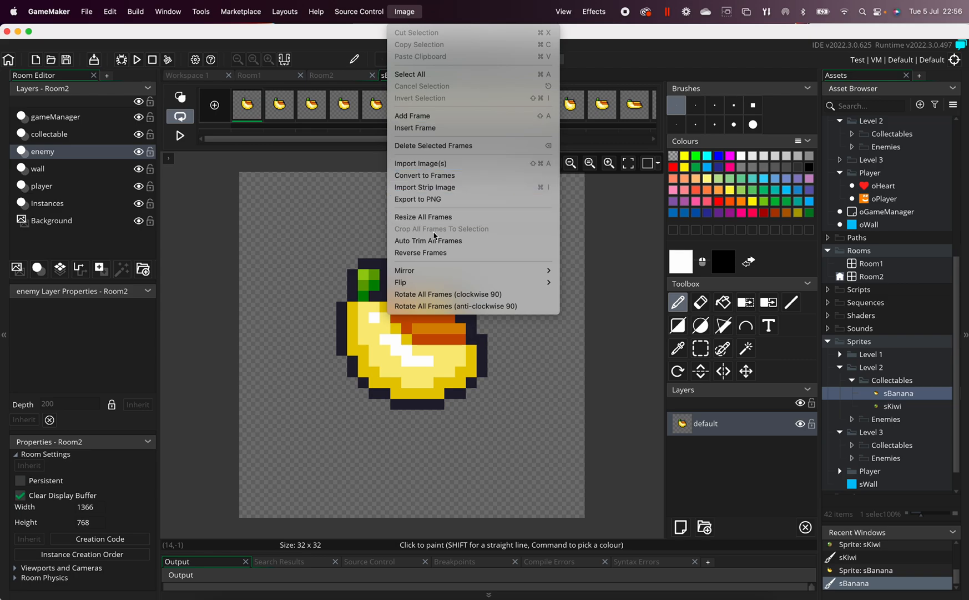
click(436, 176)
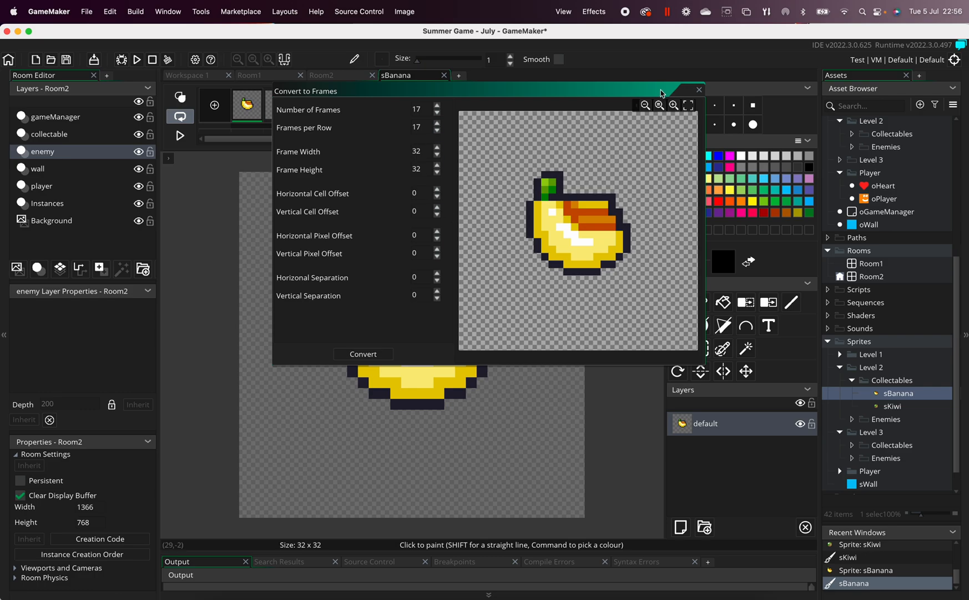
click(699, 89)
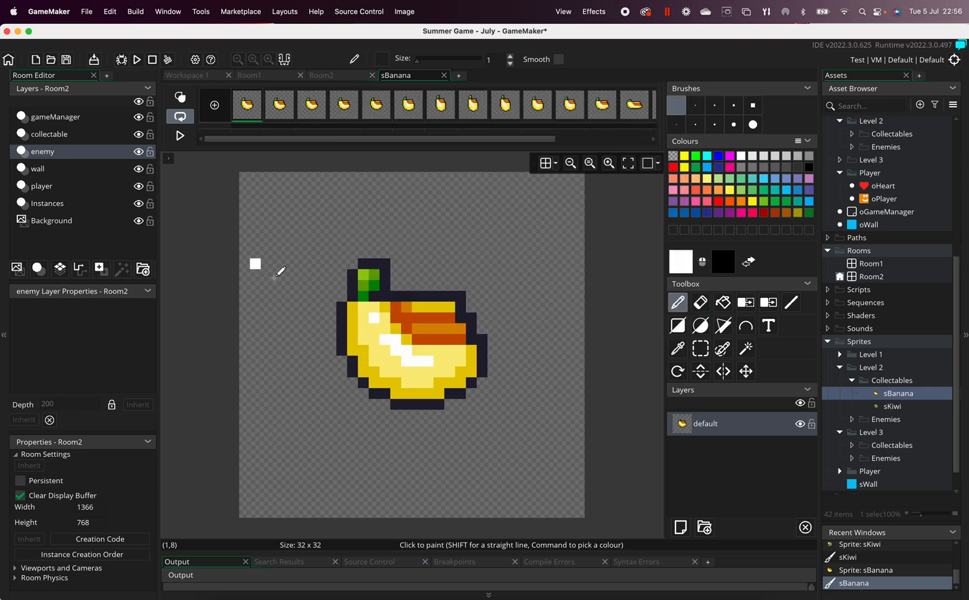
- Scale all sBanana frames to 64 × 64 pixels, preview the animation, and close the image editor
click(406, 14)
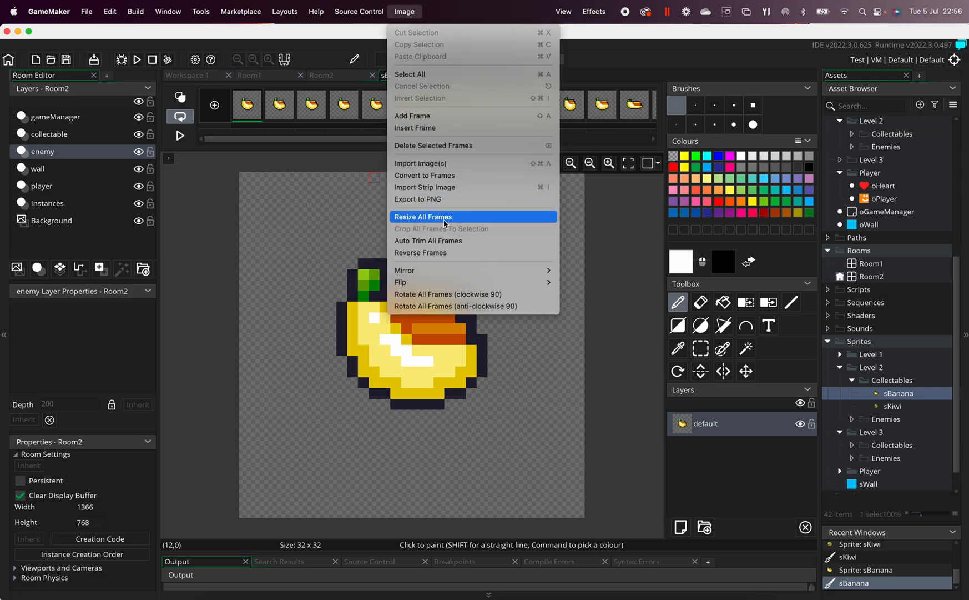
click(444, 218)
drag(104, 165, 59, 164)
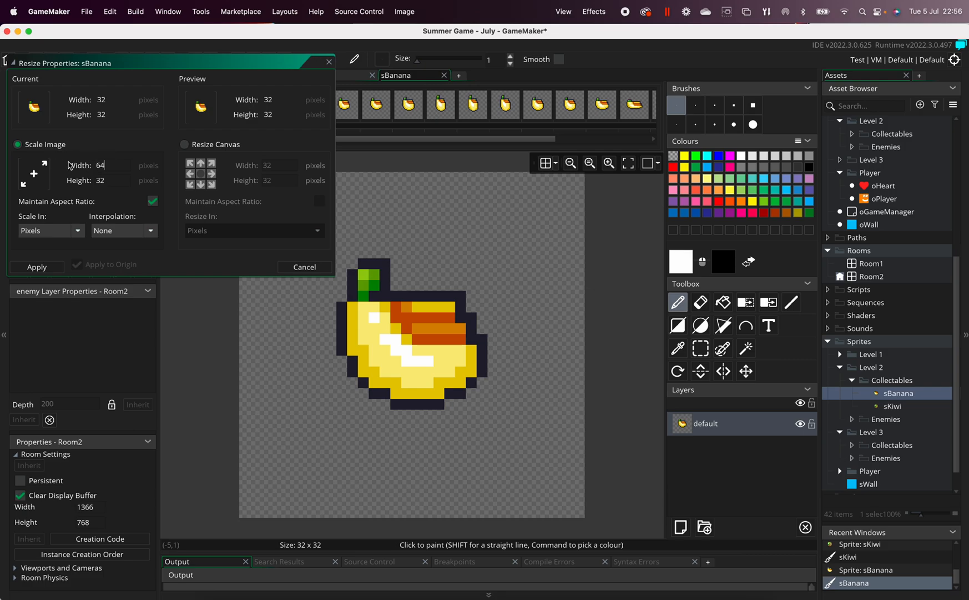
click(114, 180)
click(48, 268)
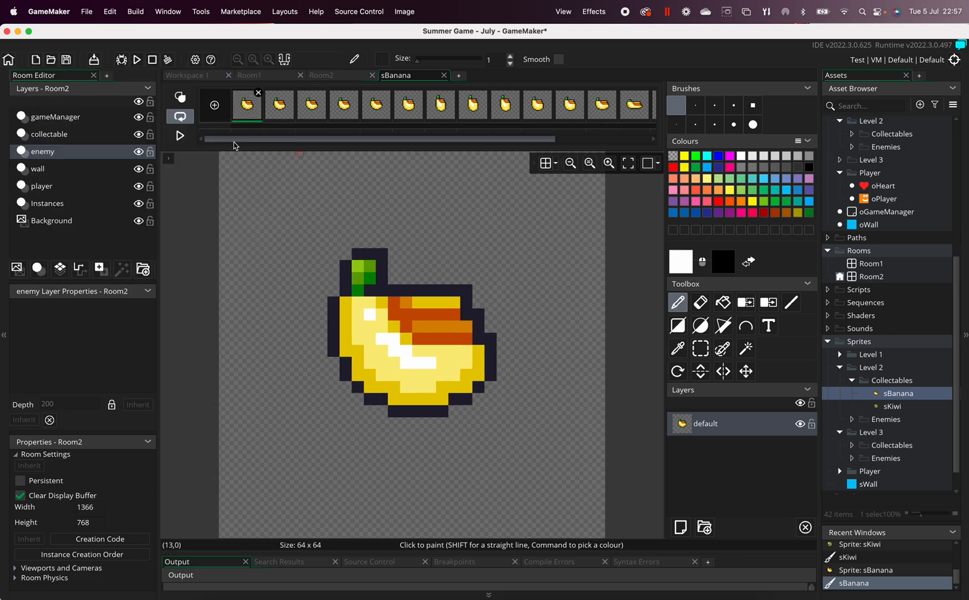
click(177, 136)
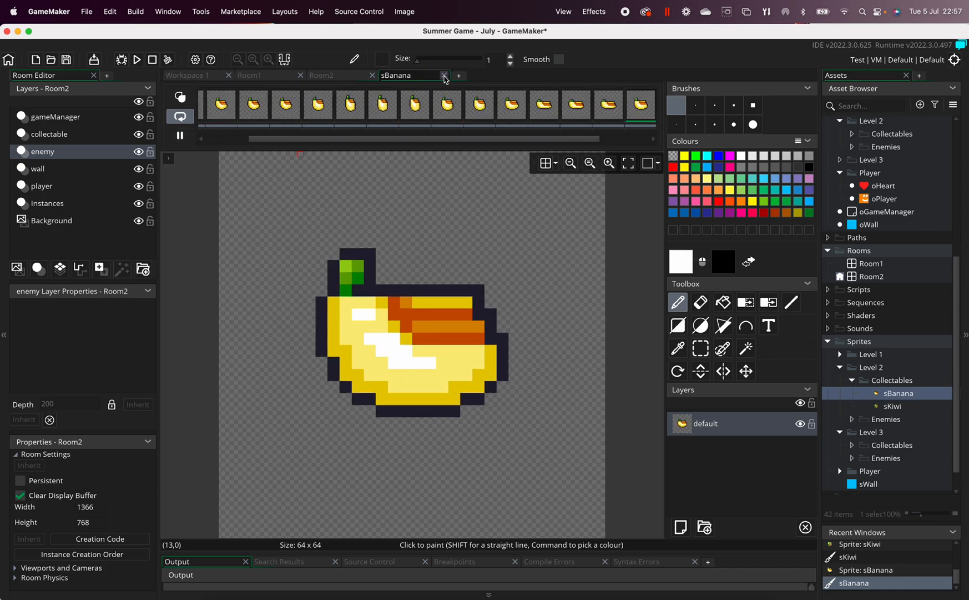
click(444, 75)
- Set sBanana's speed to 25 frames per second, preview its animation fitted to the view, and close the sprite
click(374, 164)
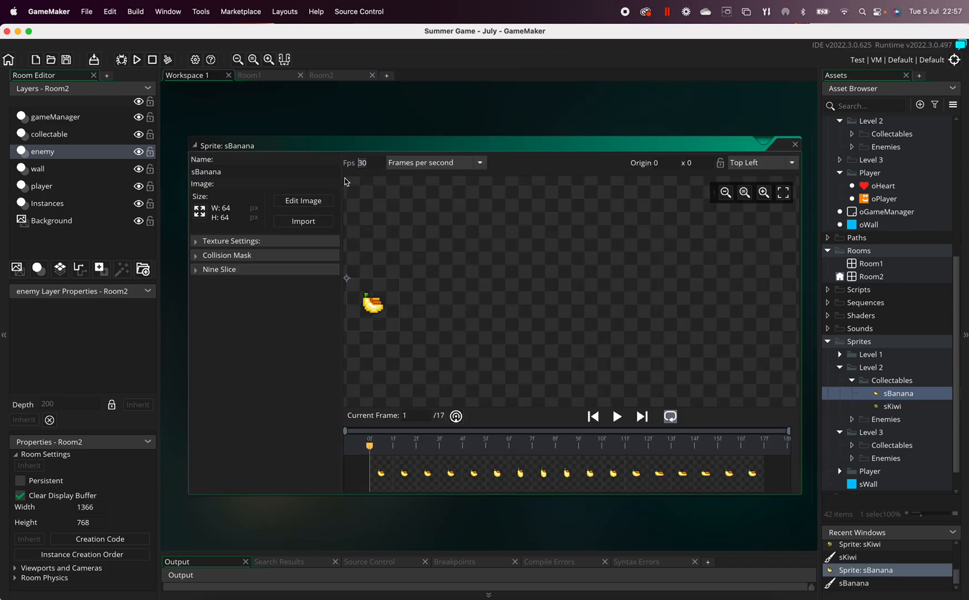
click(617, 416)
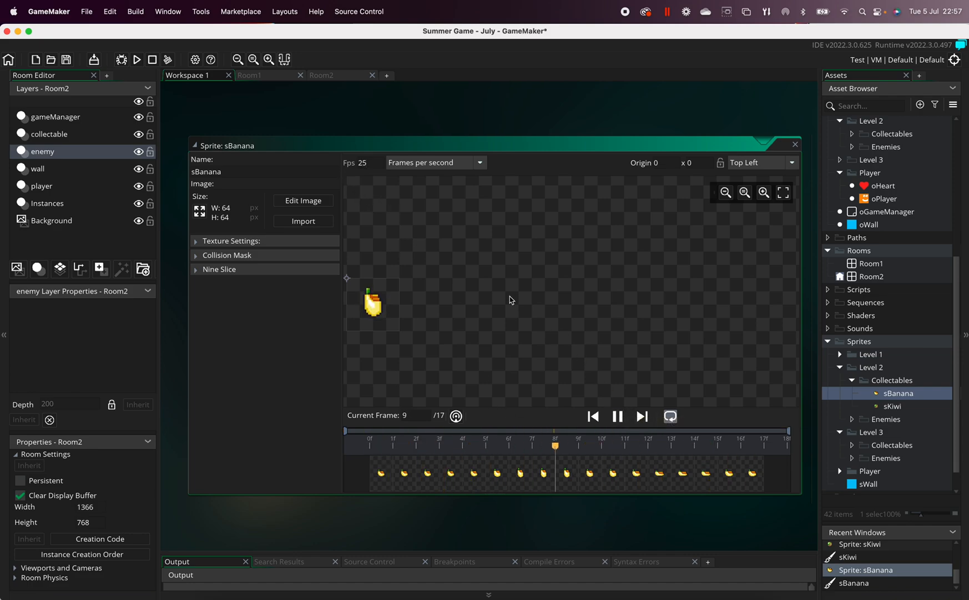
click(783, 196)
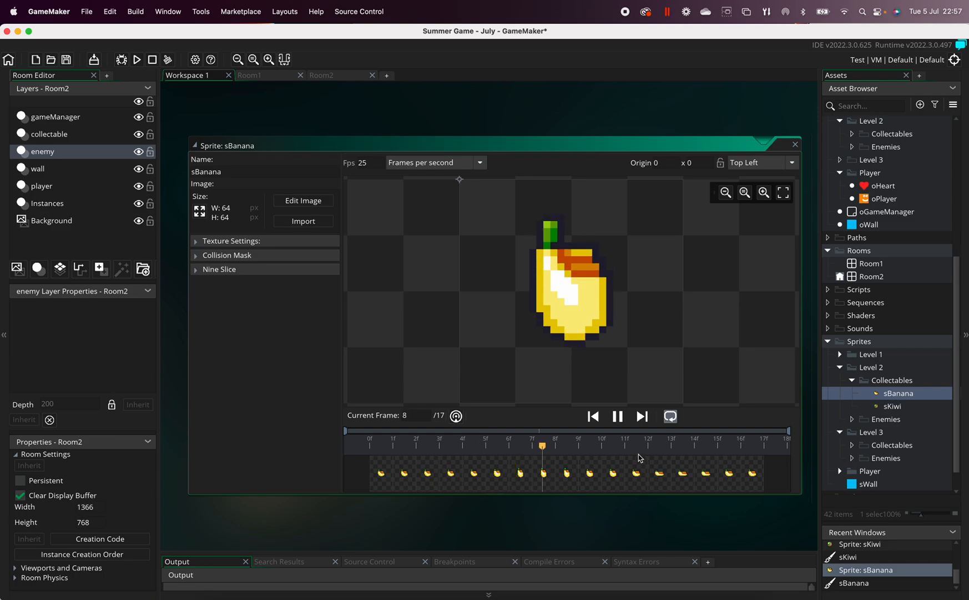
click(617, 416)
click(795, 144)
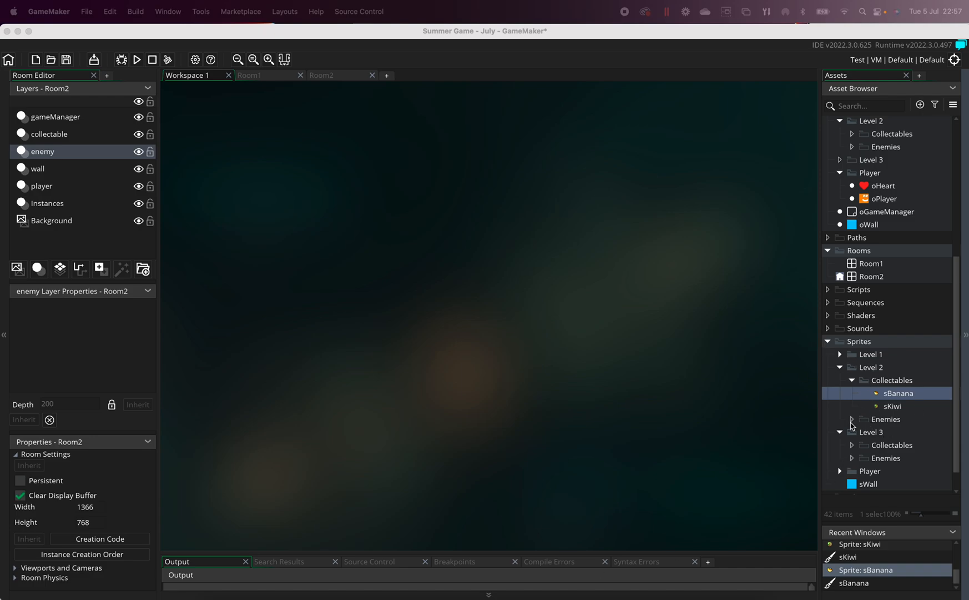
- Create a sprite named sEnemyL2 in the Level 2 Enemies sprite group
click(891, 421)
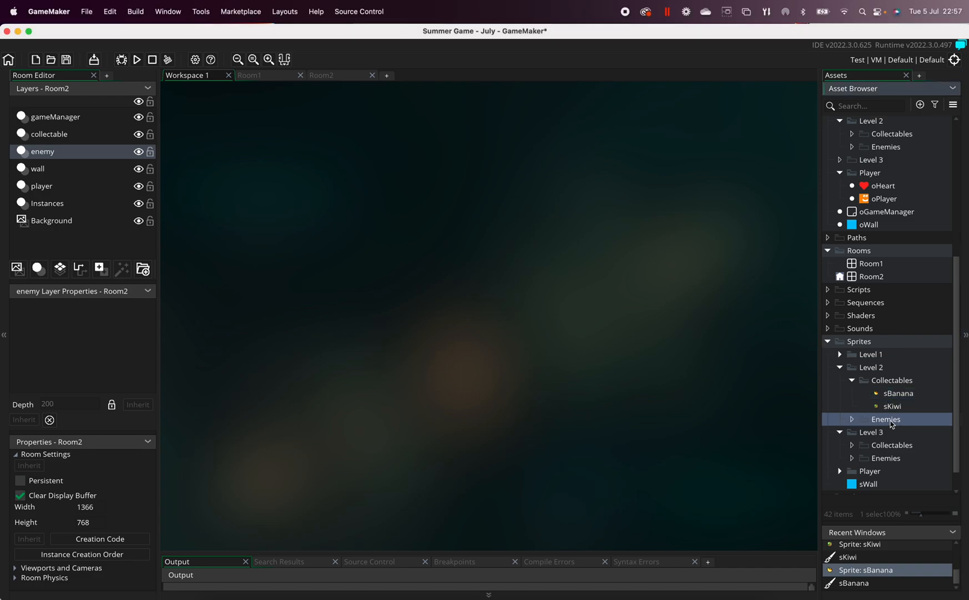
right_click(892, 424)
mouse_move(852, 235)
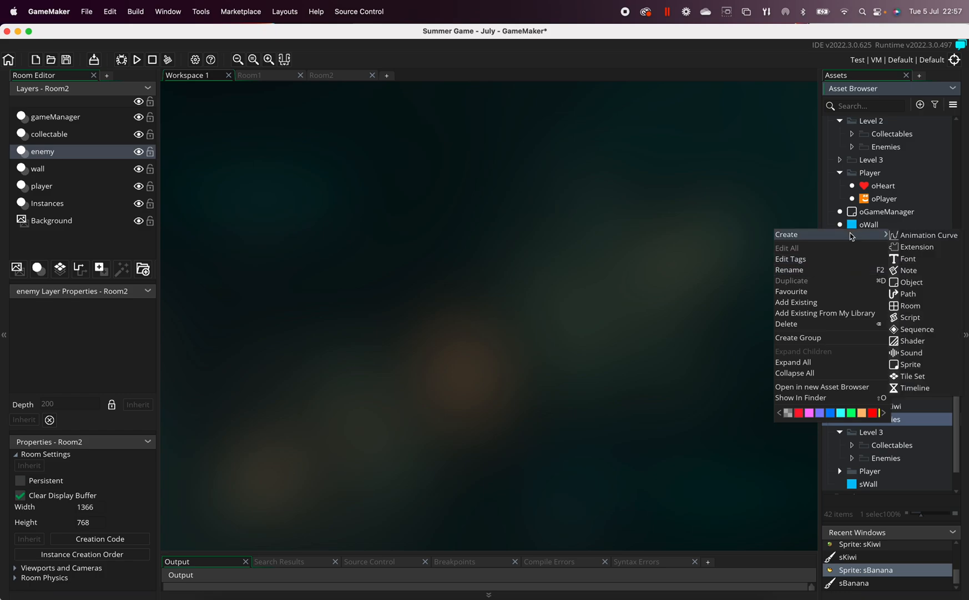
click(909, 366)
text(s)
text(2)
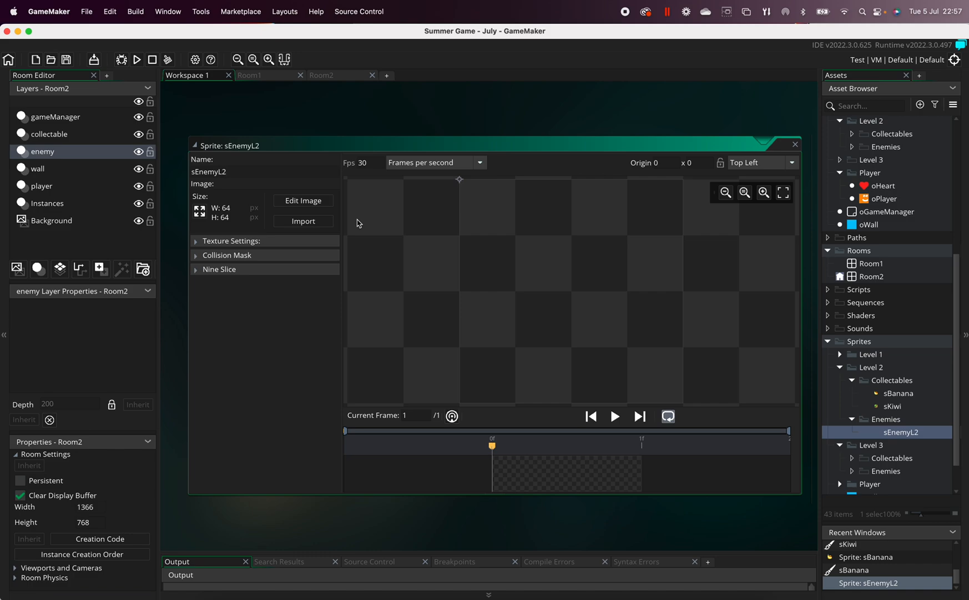
- Start a strip image import for sEnemyL2 and select Run (32x32).png from Downloads > Pixel Adventure 2 > Enemies > Mushroom
click(310, 204)
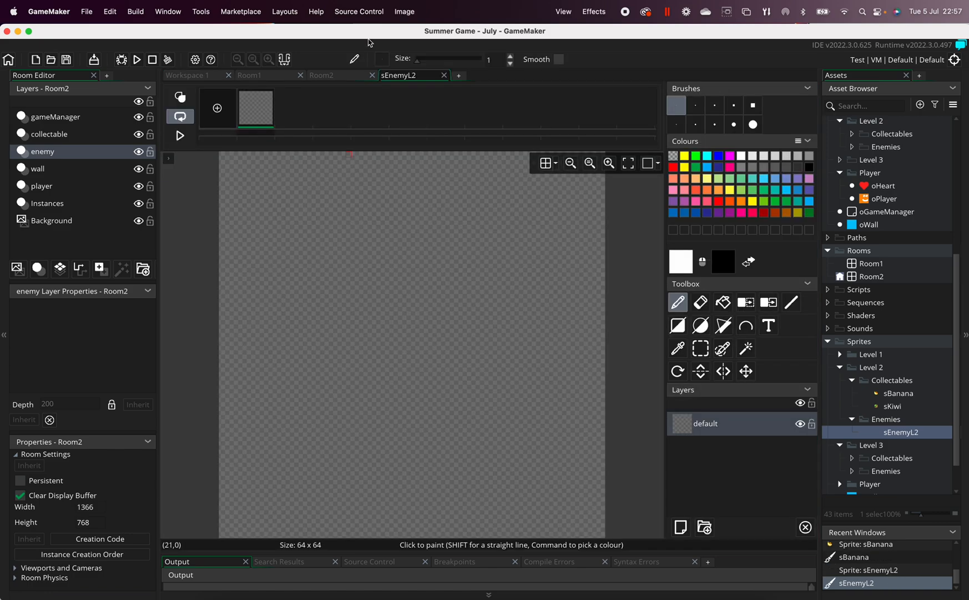
click(406, 12)
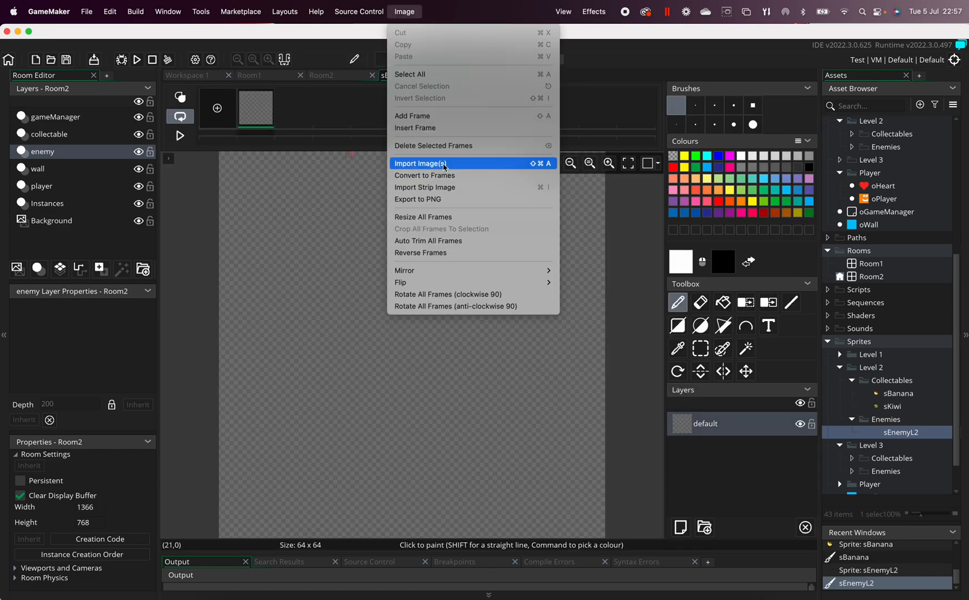
click(450, 191)
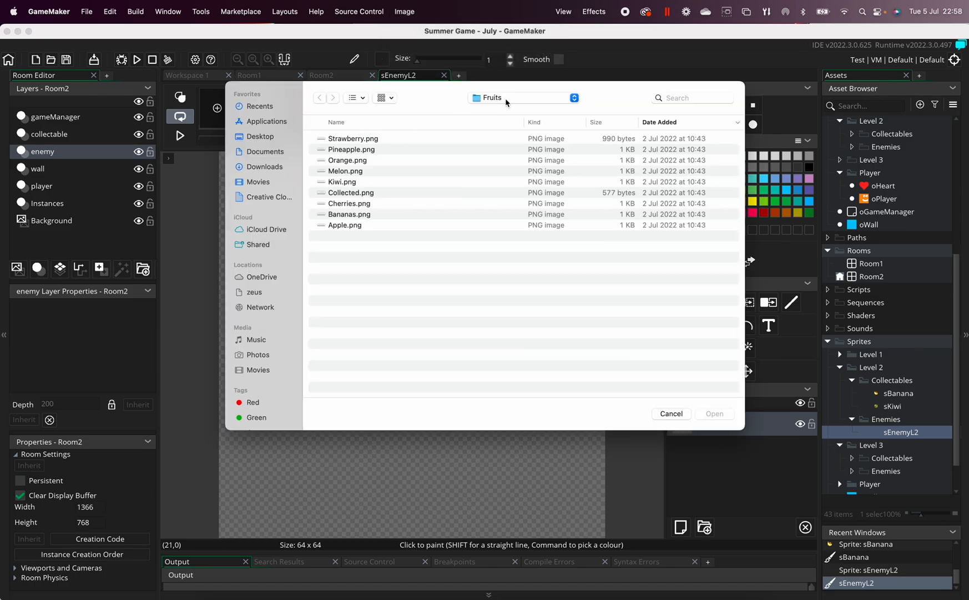
click(506, 103)
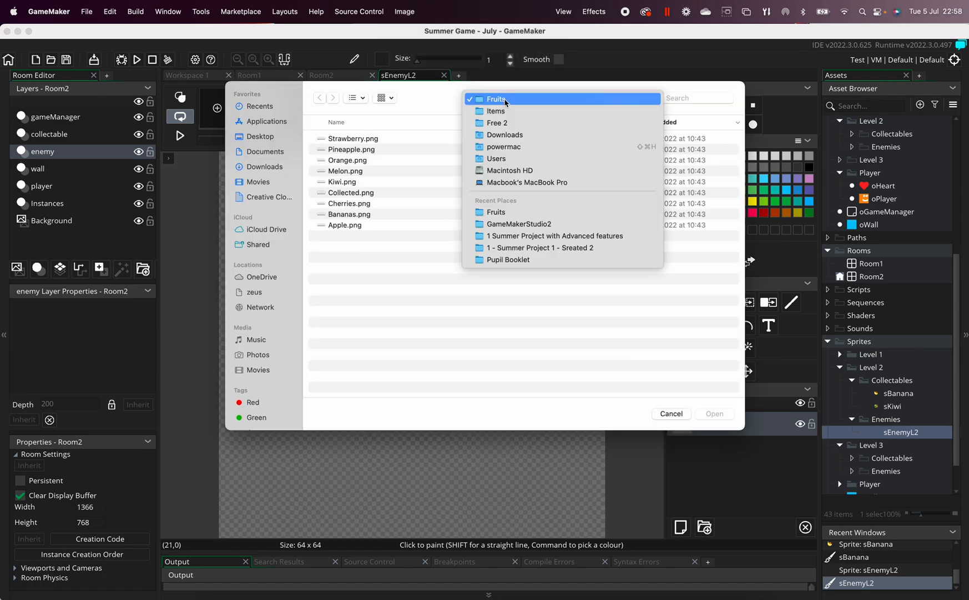
click(502, 135)
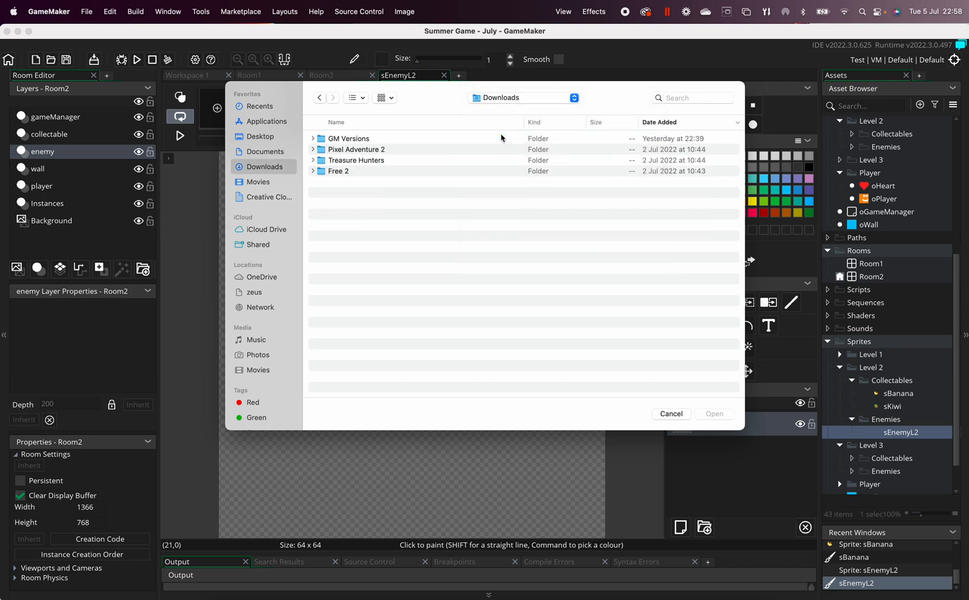
double_click(371, 150)
double_click(352, 151)
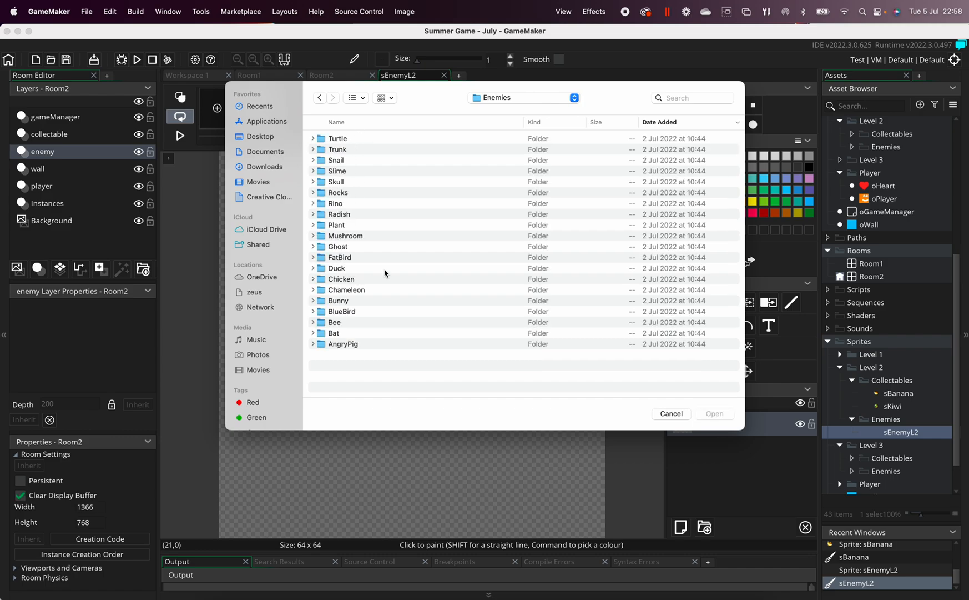
click(347, 238)
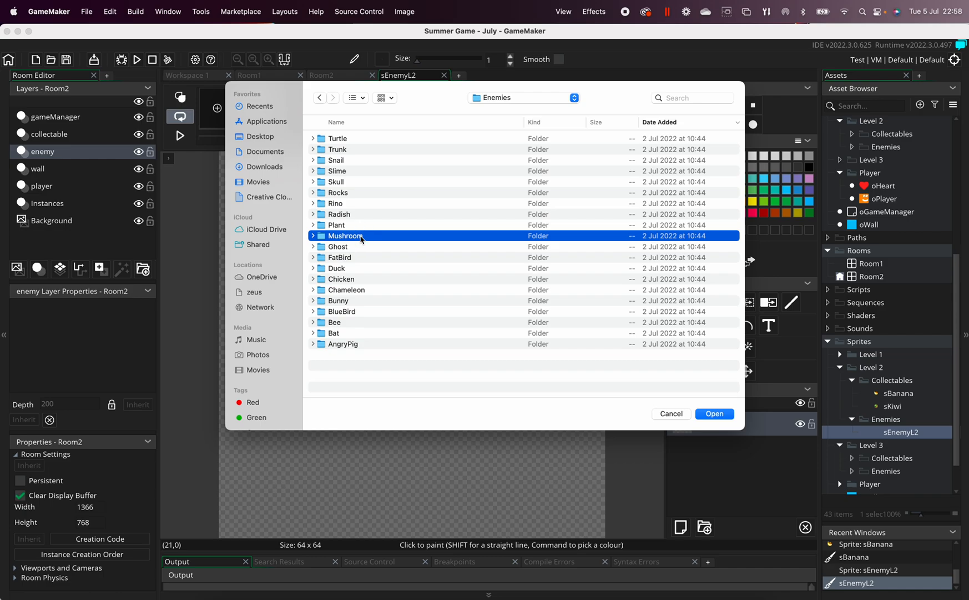
double_click(360, 238)
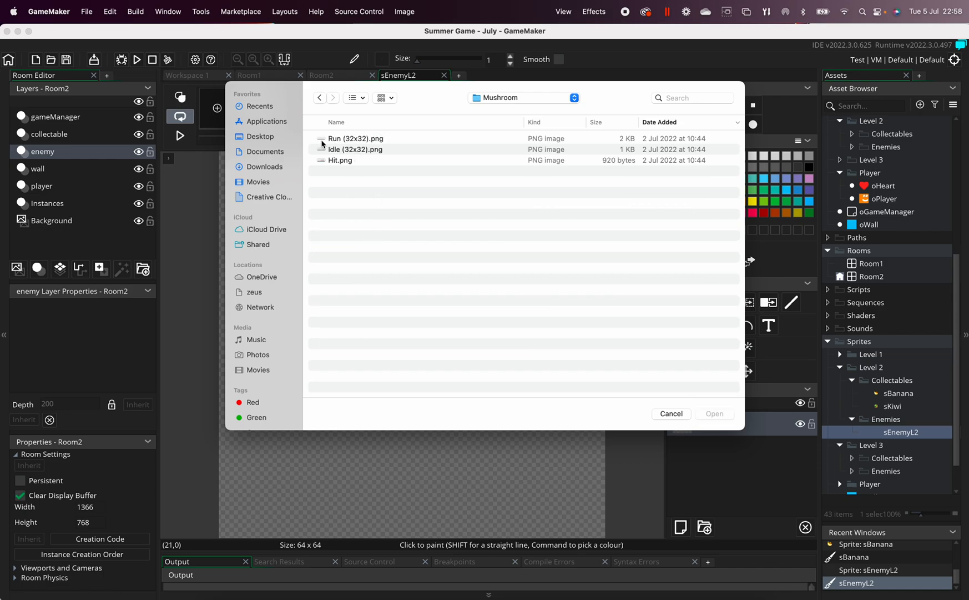
click(363, 140)
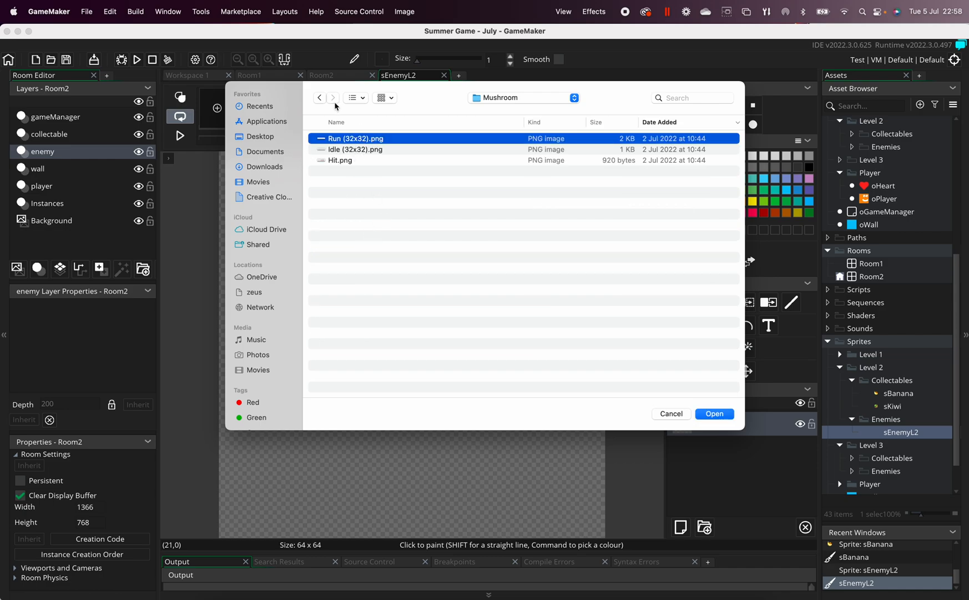
click(392, 102)
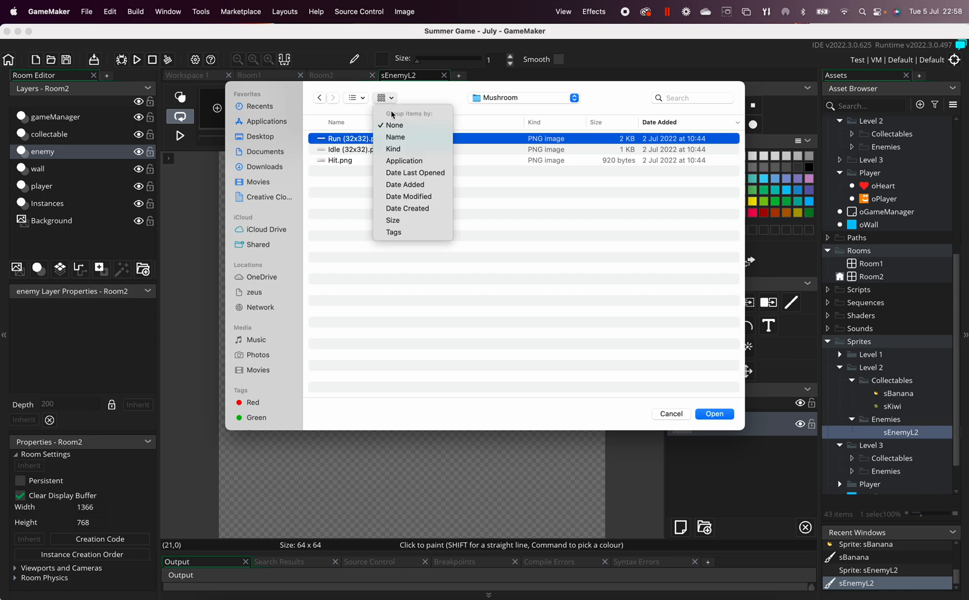
click(357, 101)
click(360, 100)
click(446, 109)
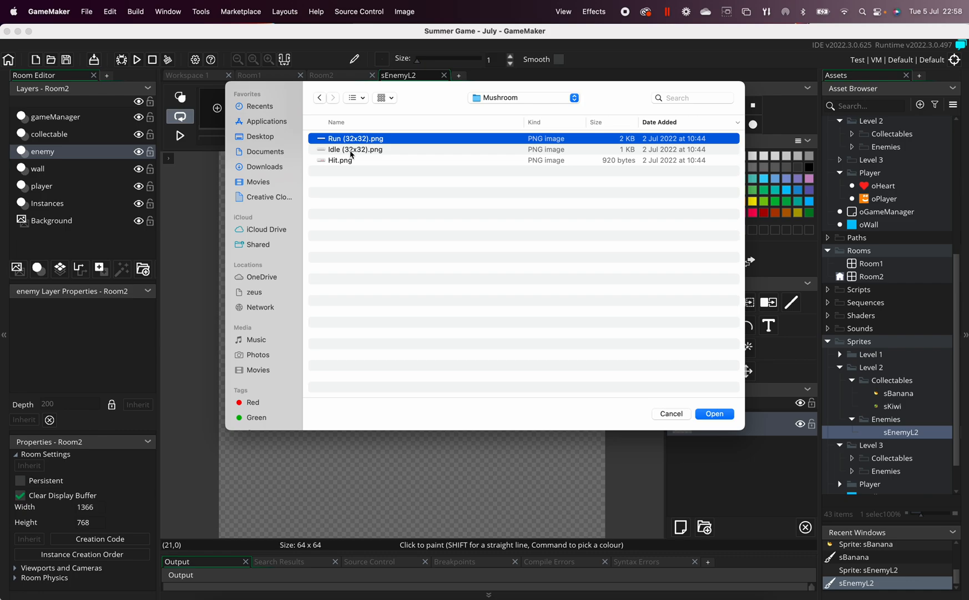
click(506, 102)
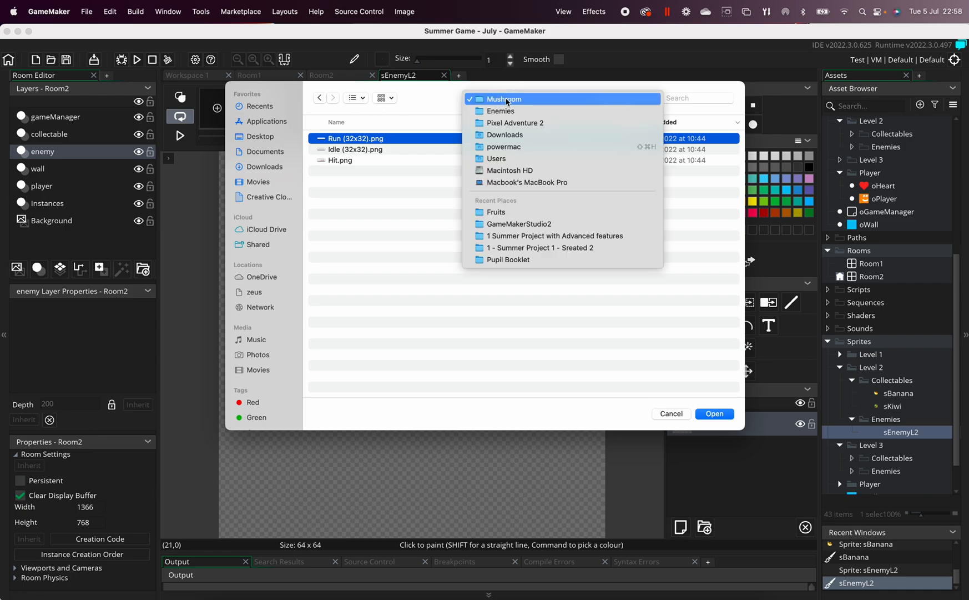
click(449, 109)
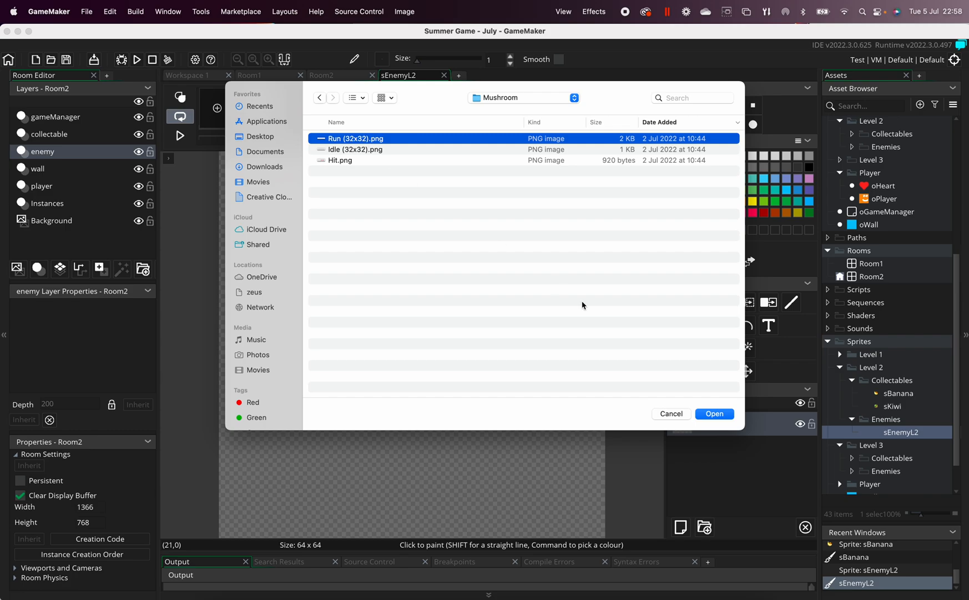
- Import the mushroom run strip as 16 frames, 16 per row, replacing sEnemyL2's existing frames, and preview the animation
click(715, 414)
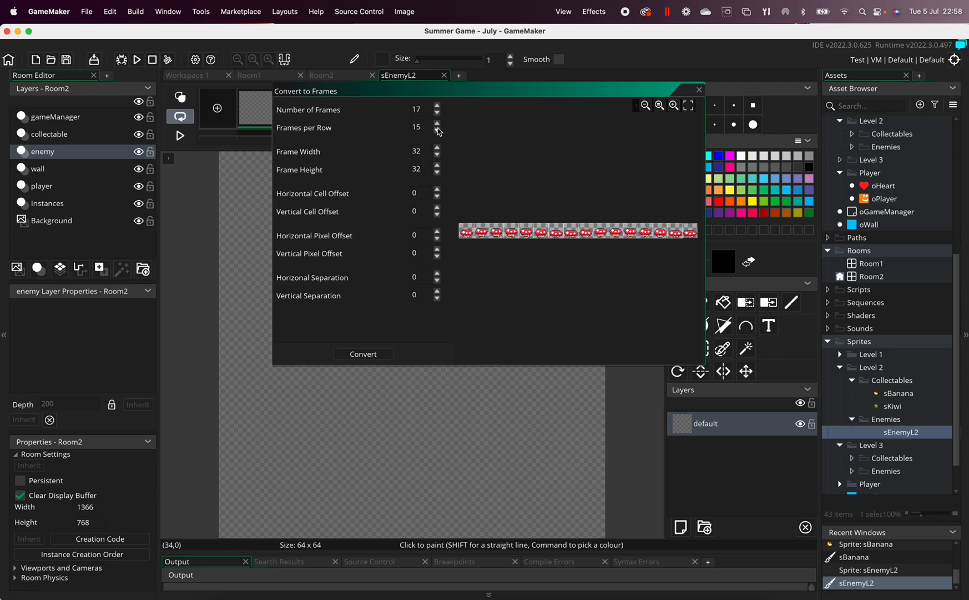
click(437, 123)
click(366, 354)
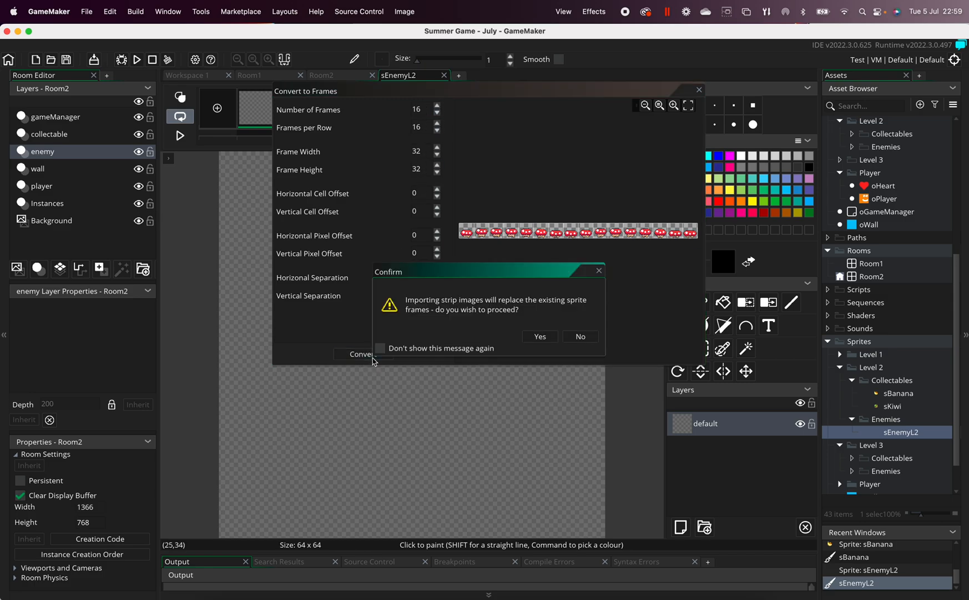
click(540, 336)
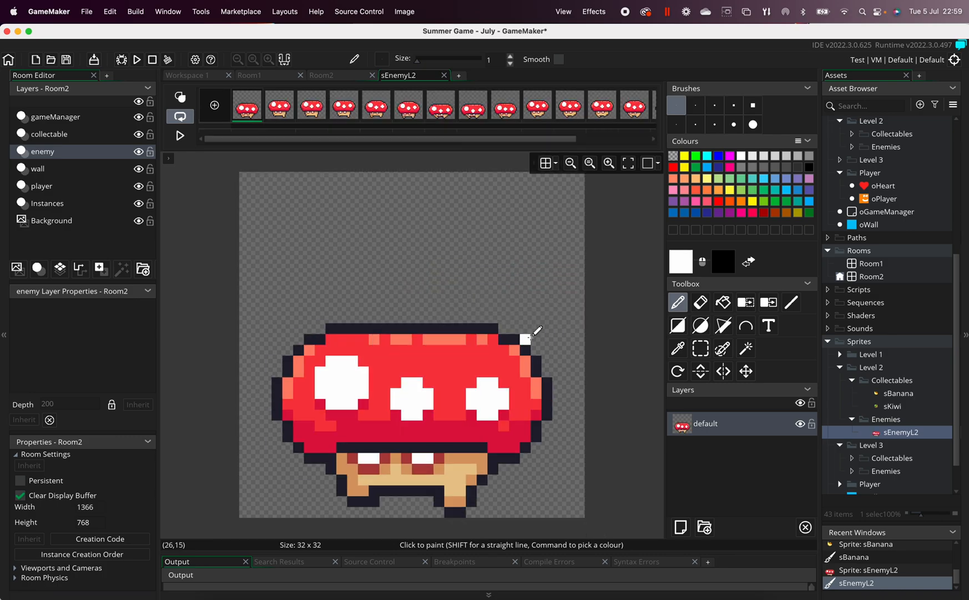
click(179, 135)
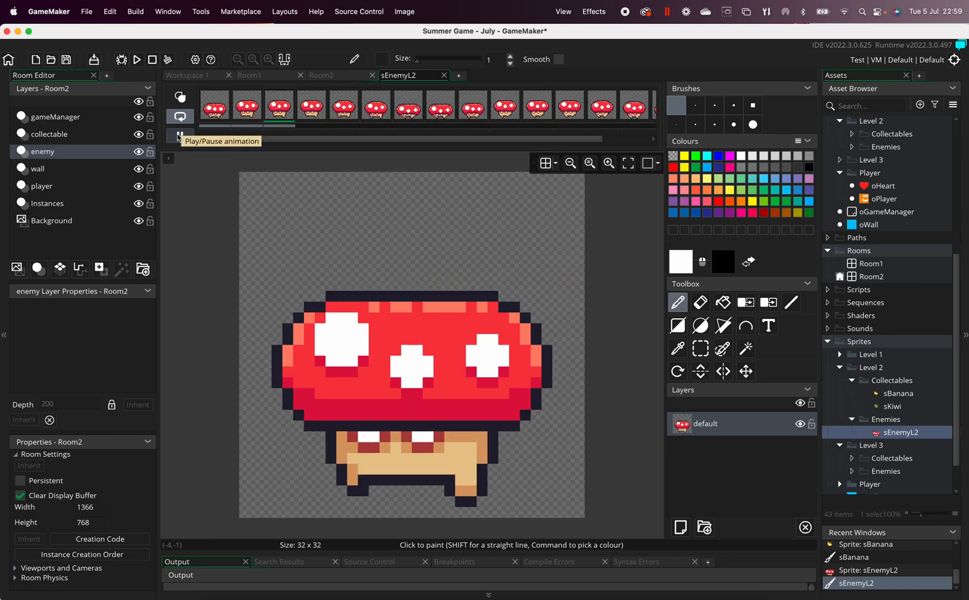
click(179, 139)
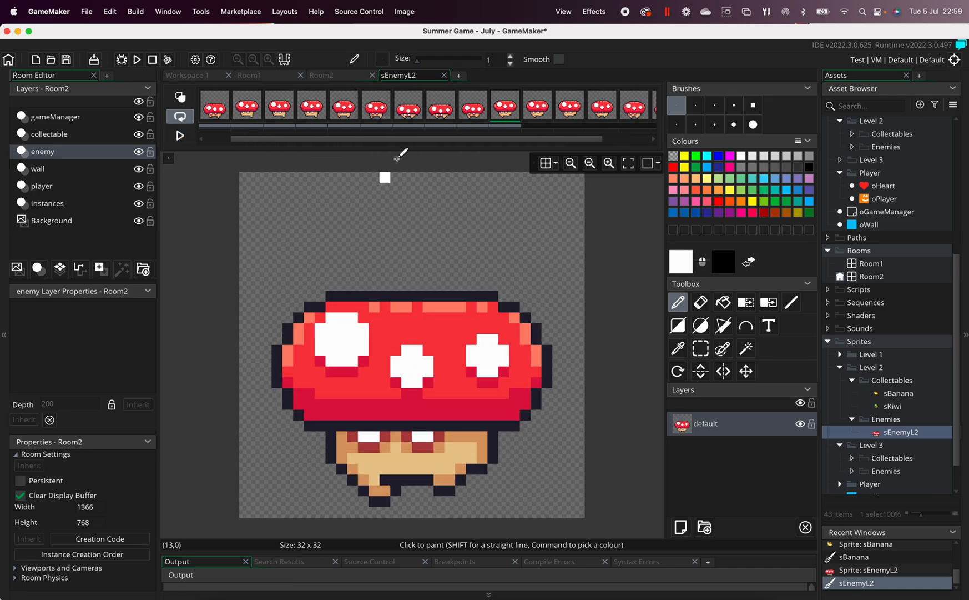
- Scale all sEnemyL2 frames to 64 × 64 pixels and close the image editor
click(405, 11)
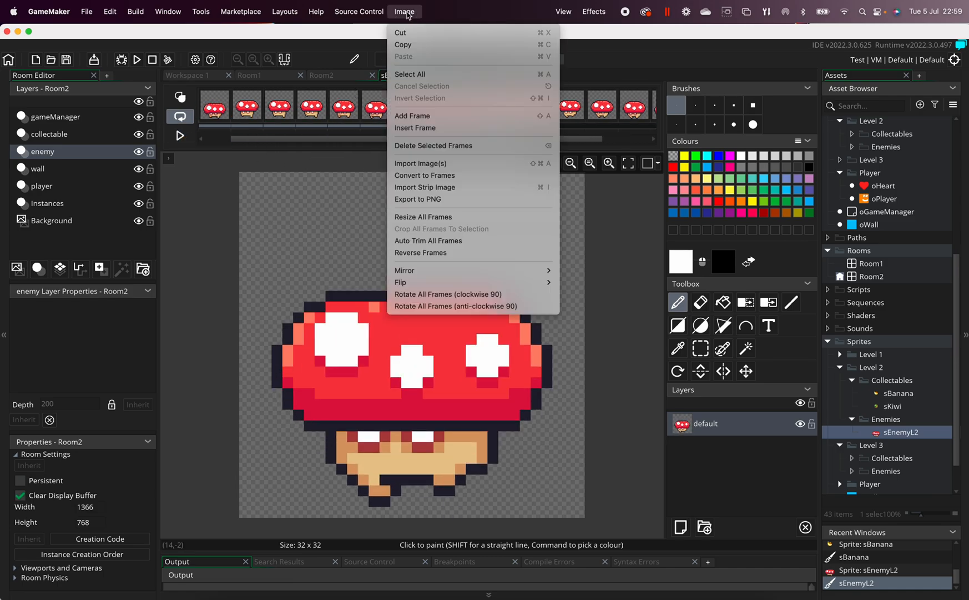
click(443, 217)
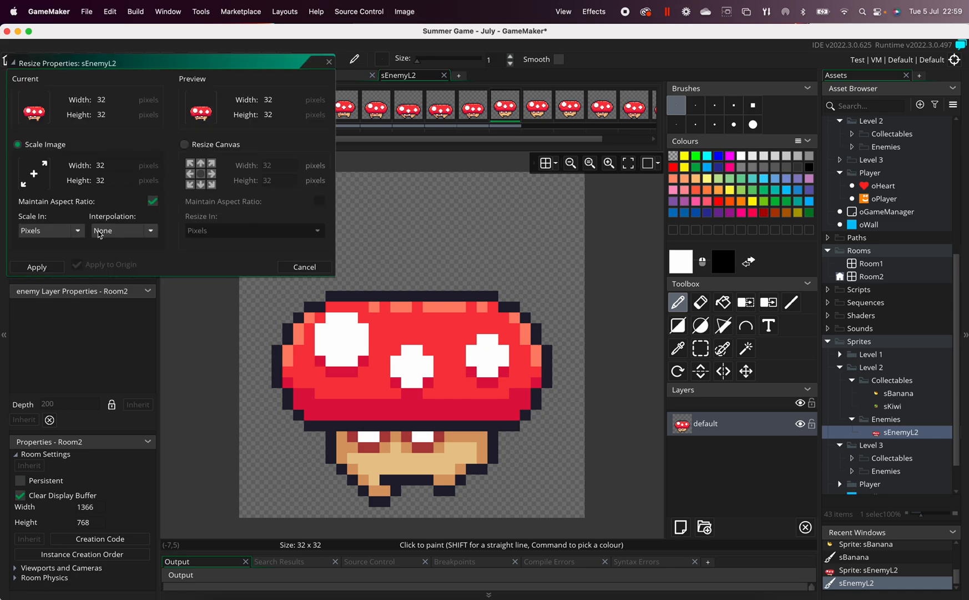
click(115, 165)
text(64)
key(Return)
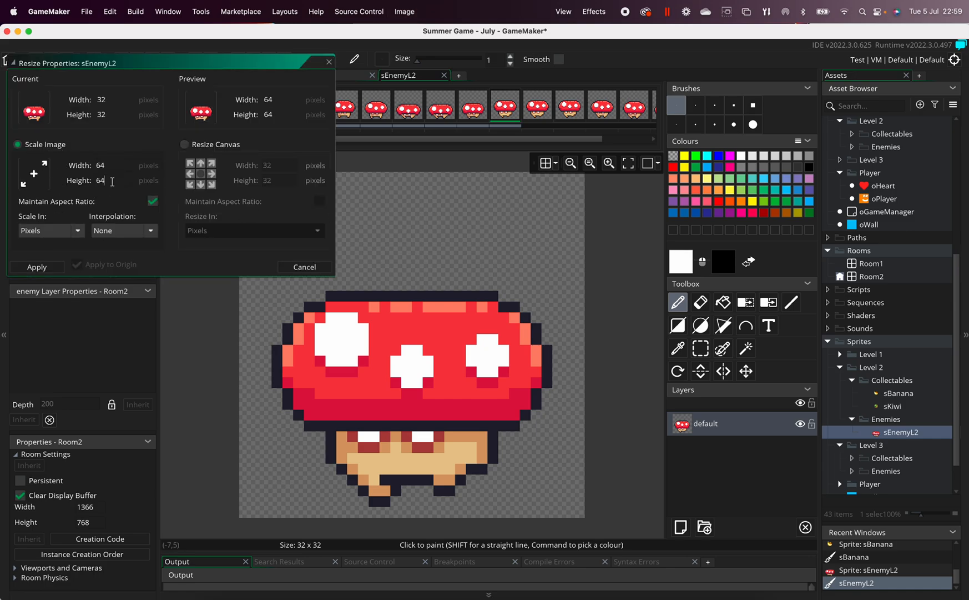
click(48, 268)
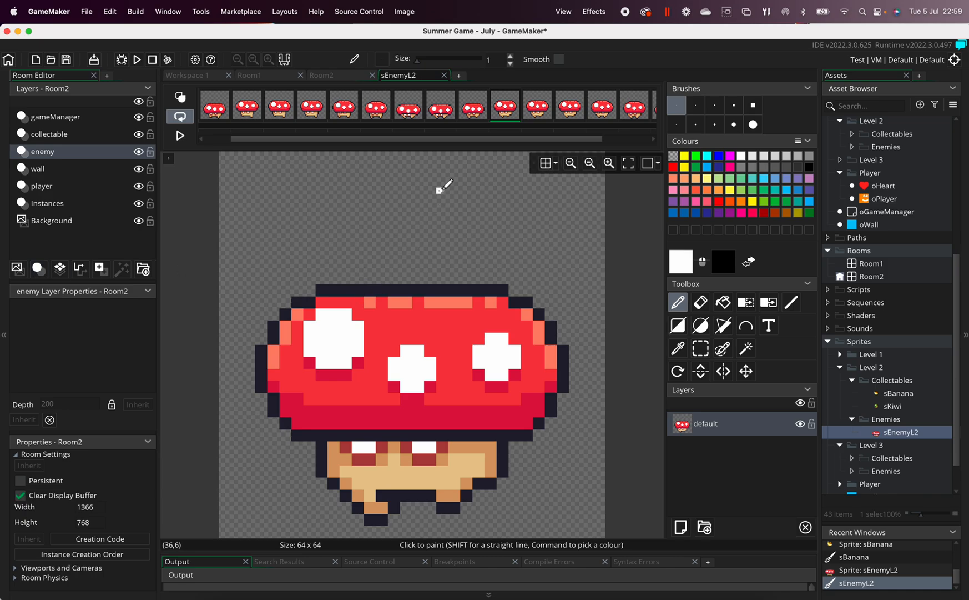
click(445, 75)
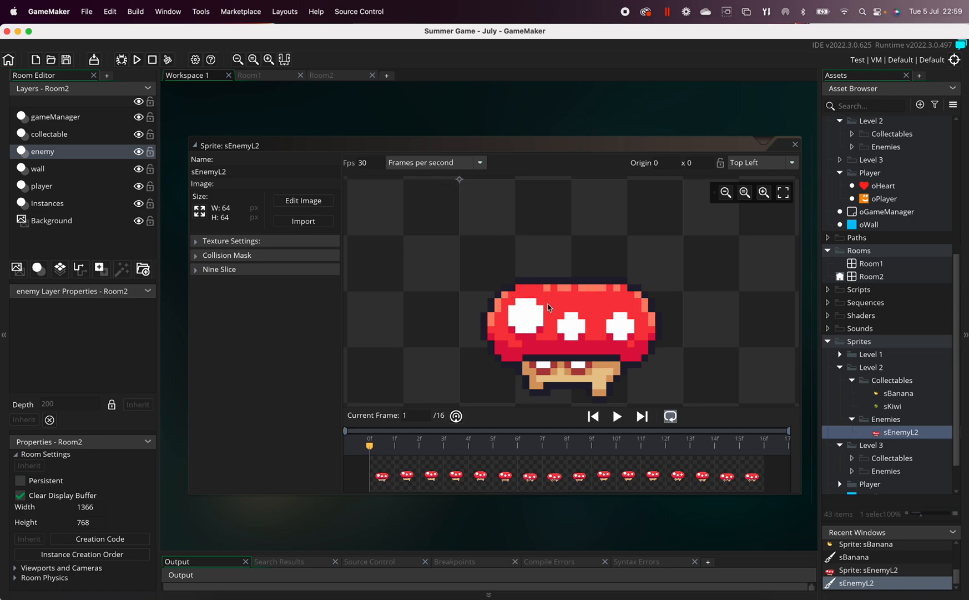
- Set sEnemyL2's origin to Middle Centre and close the sprite
click(762, 163)
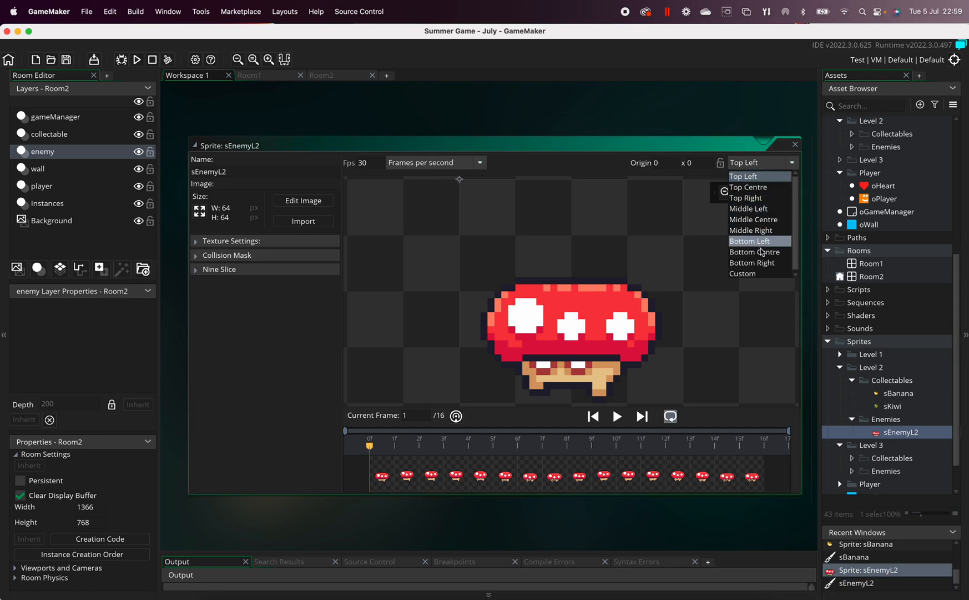
click(760, 220)
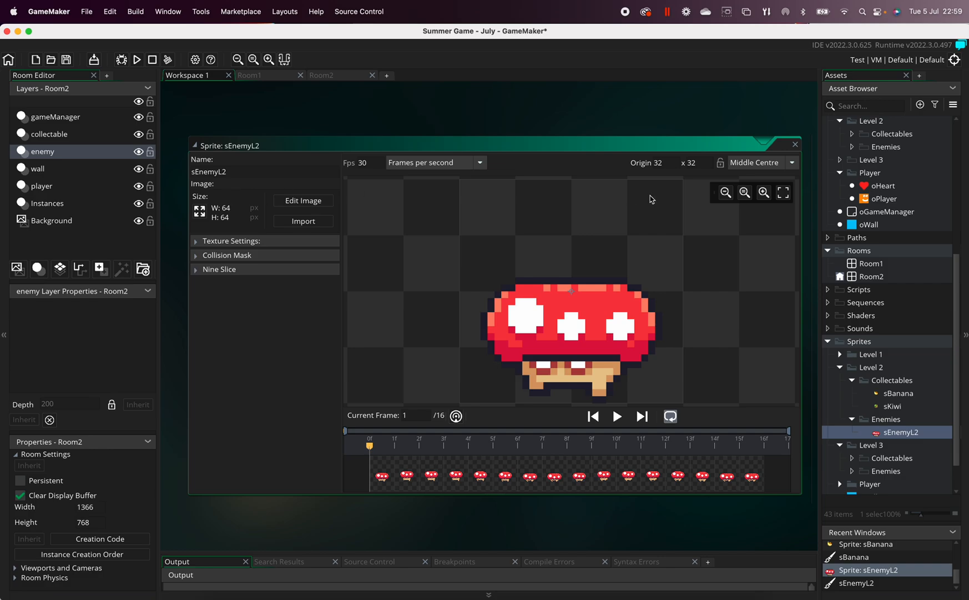
click(794, 145)
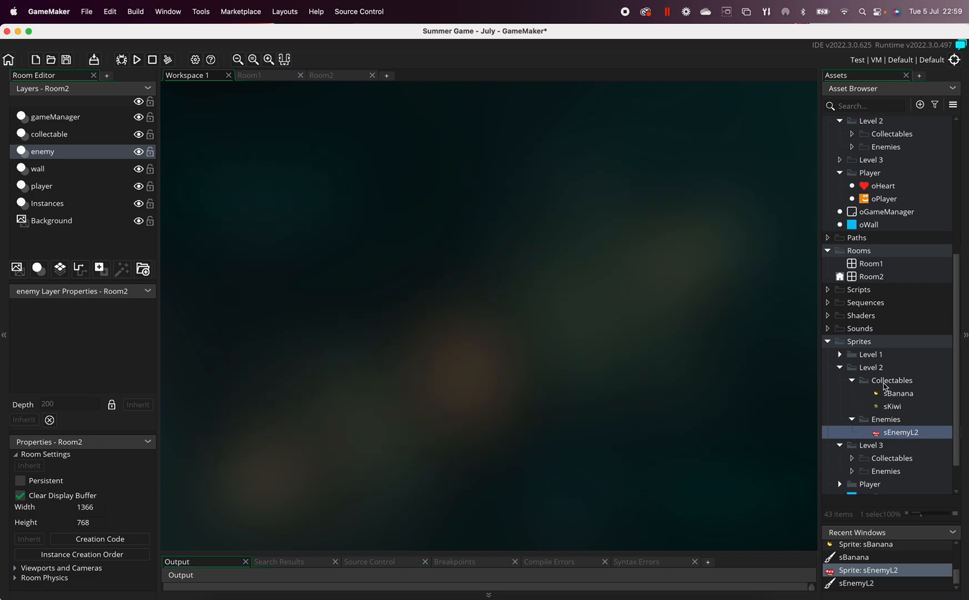
- Create an object named oKiwi in the Level 2 Collectables object group
click(893, 406)
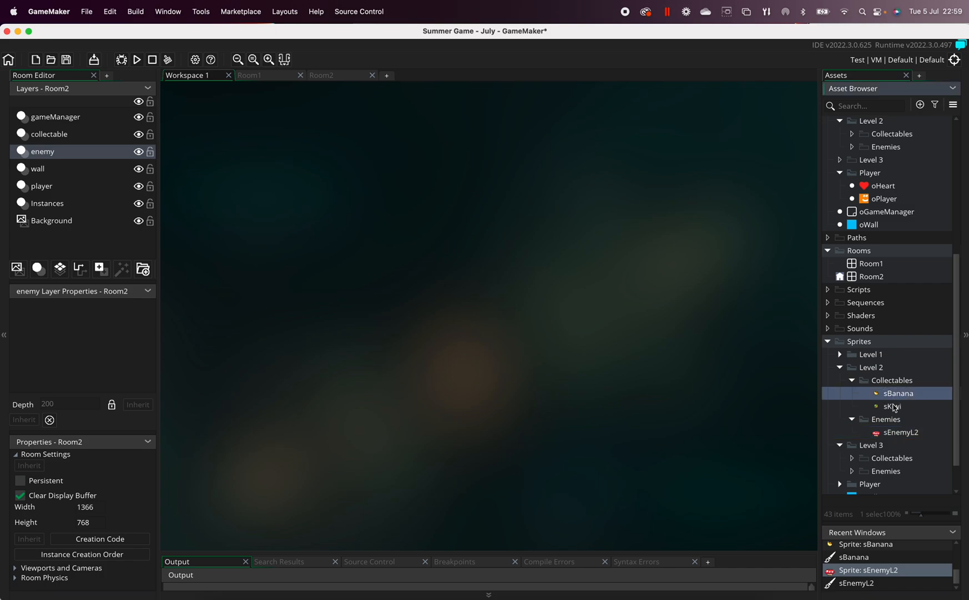
click(900, 437)
scroll(849, 268, up, 3)
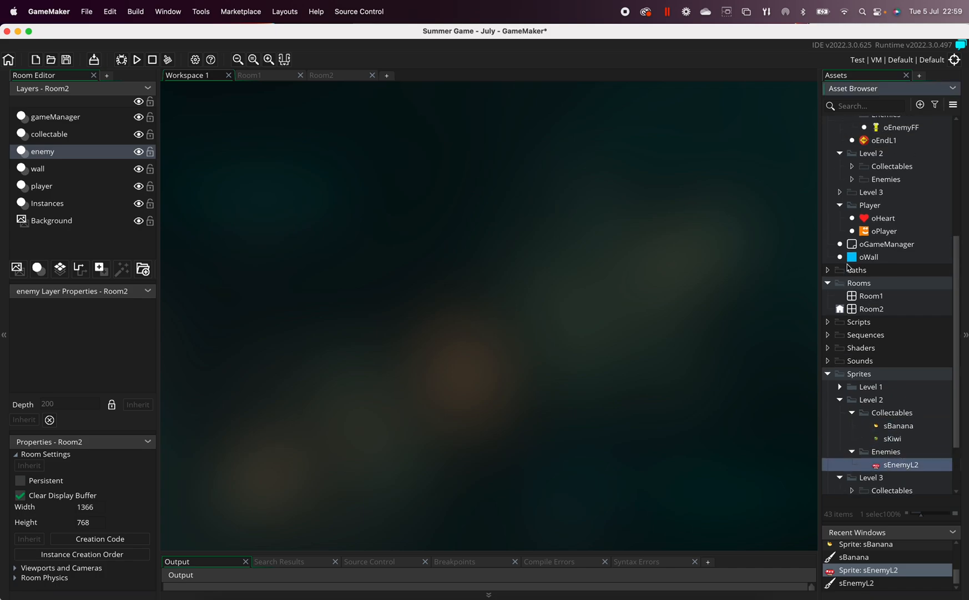
click(897, 193)
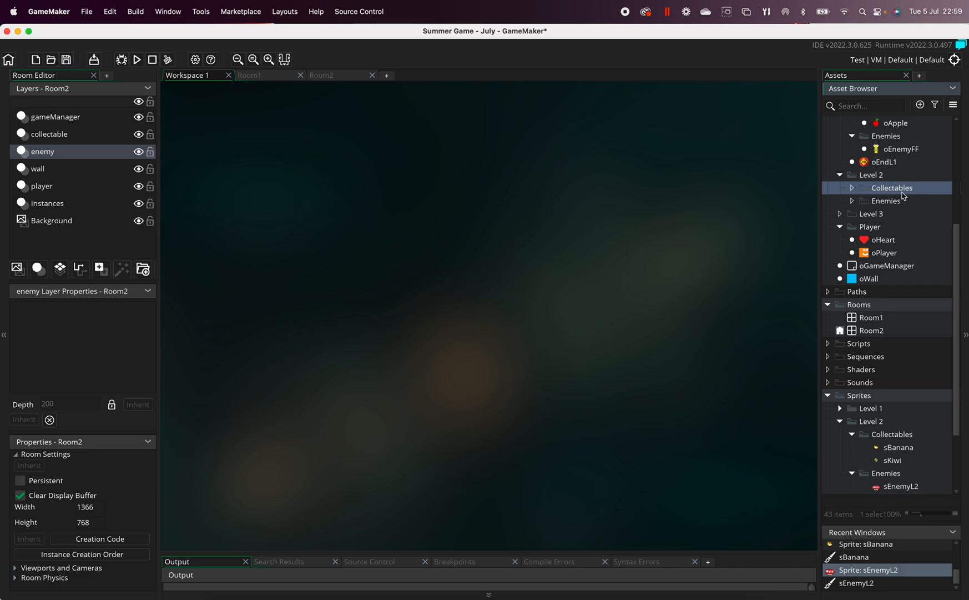
right_click(889, 194)
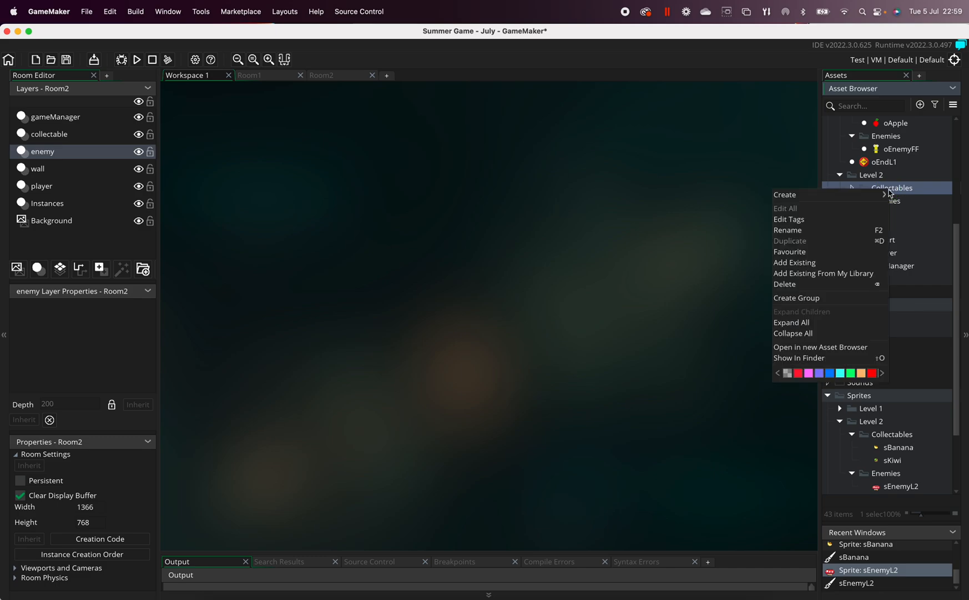
mouse_move(884, 197)
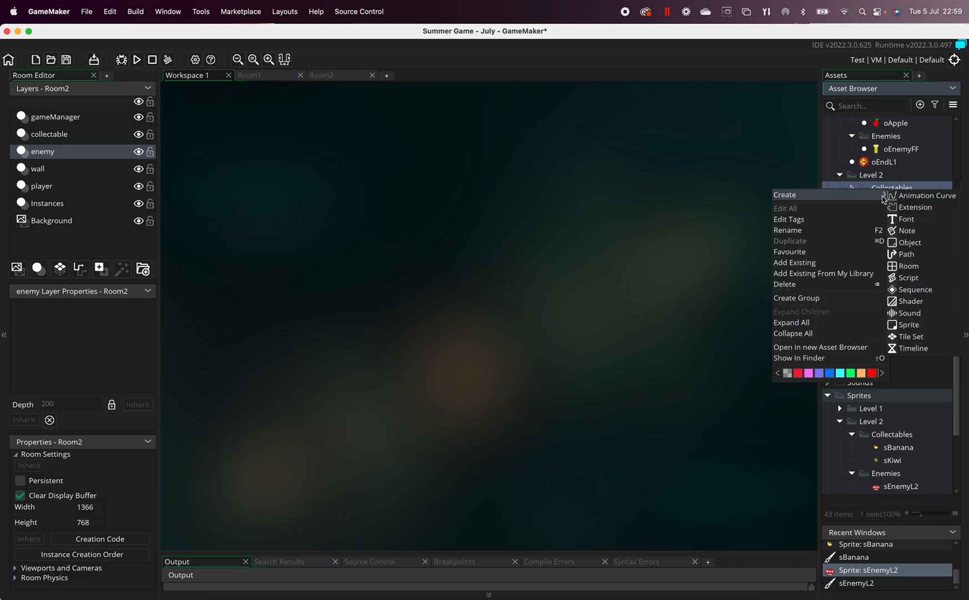
click(913, 243)
double_click(359, 173)
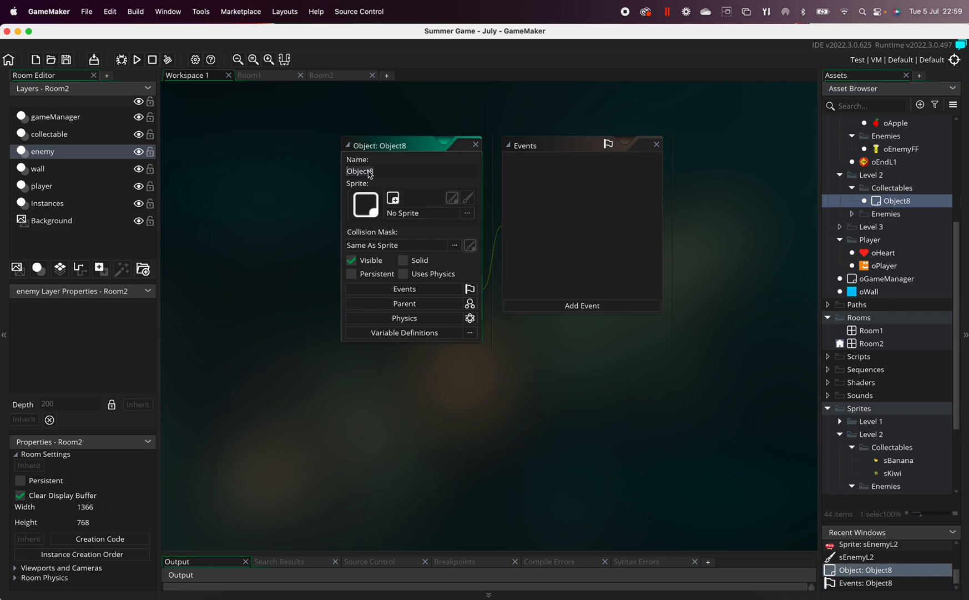
text(oKiwi)
key(Return)
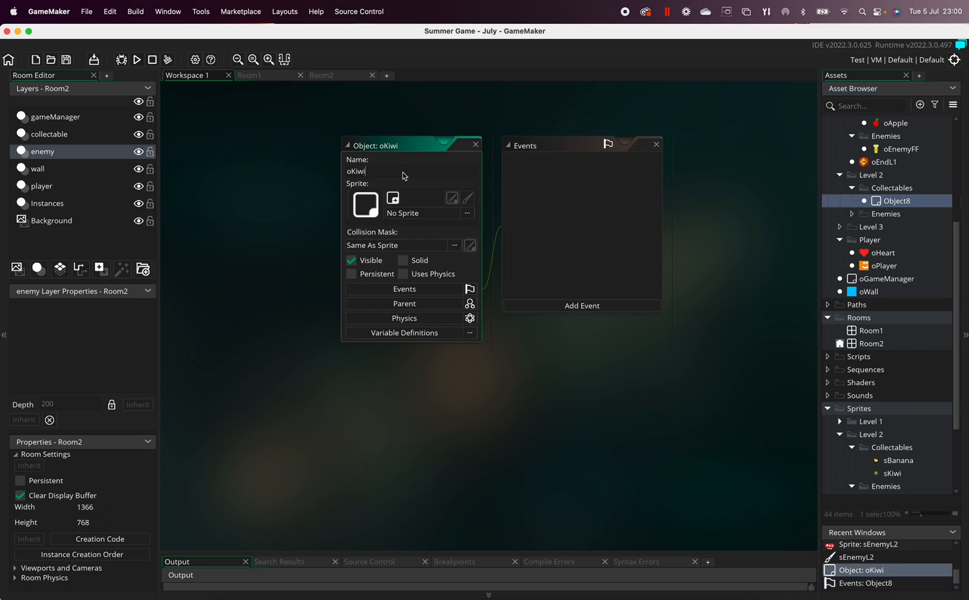
- Assign the sKiwi sprite from the Level 2 Collectables sprites to oKiwi
click(444, 214)
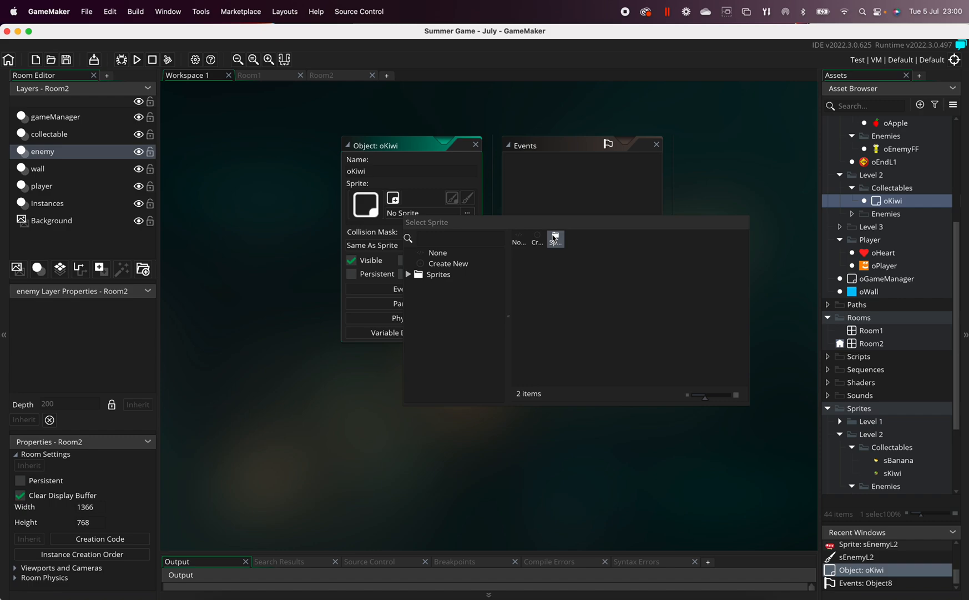
click(410, 274)
click(413, 295)
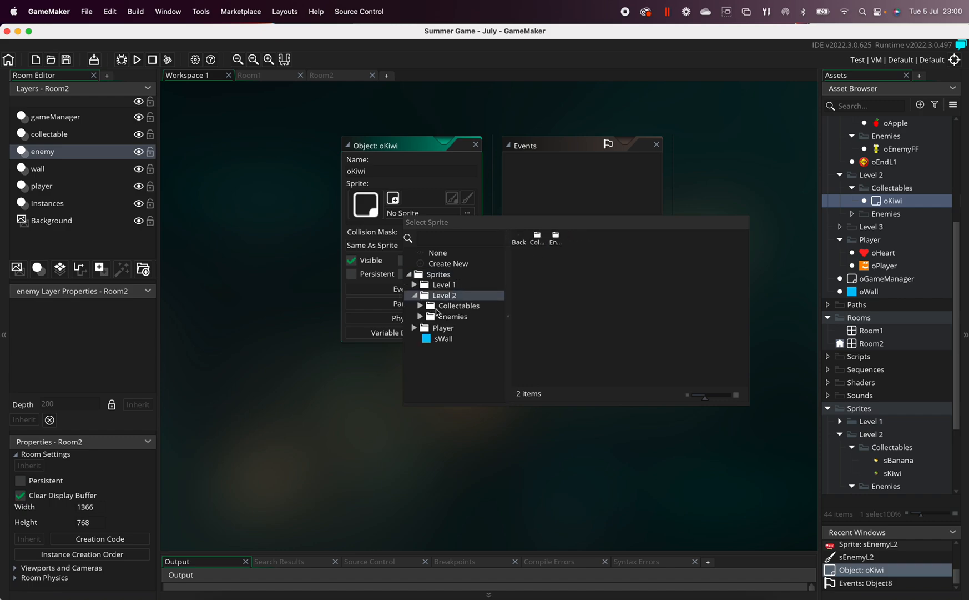
click(428, 308)
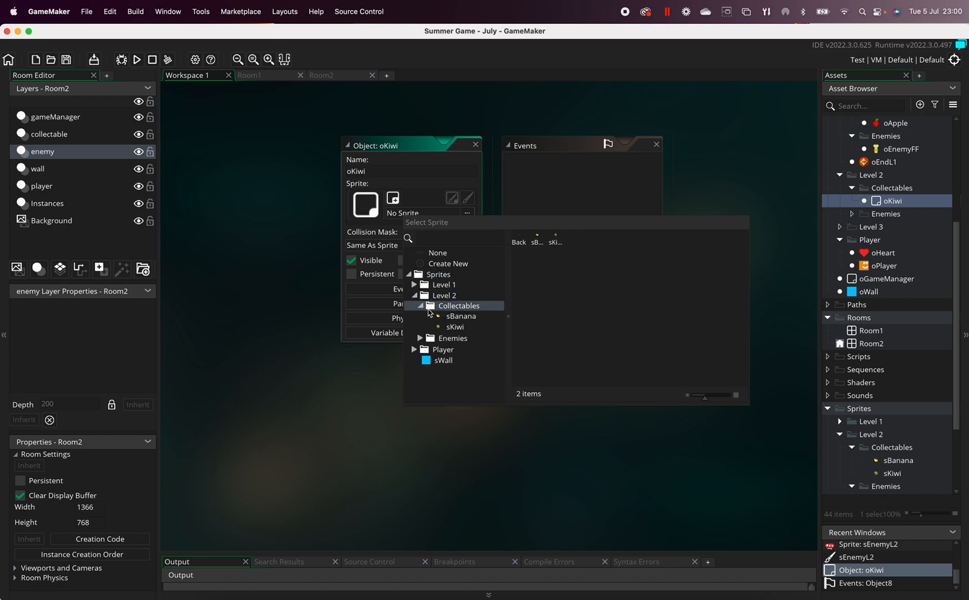
click(458, 328)
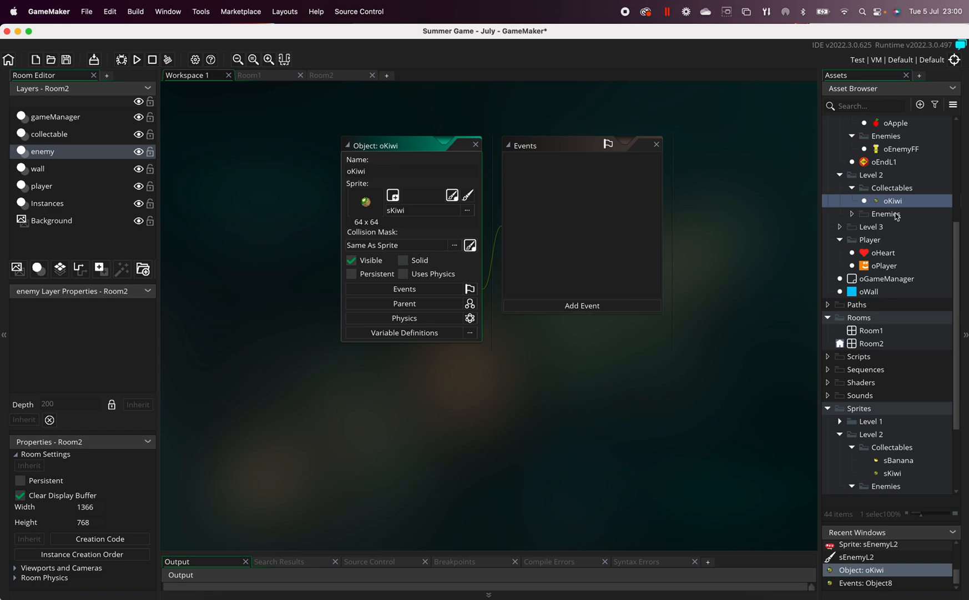
- Create an object named oBanana in the Level 2 Collectables object group
click(898, 192)
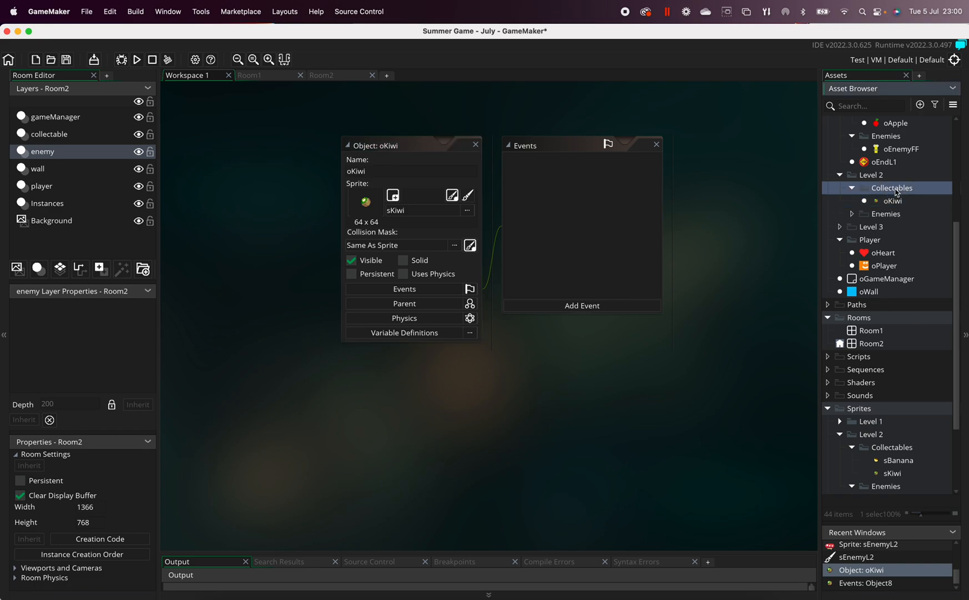
right_click(898, 192)
mouse_move(887, 194)
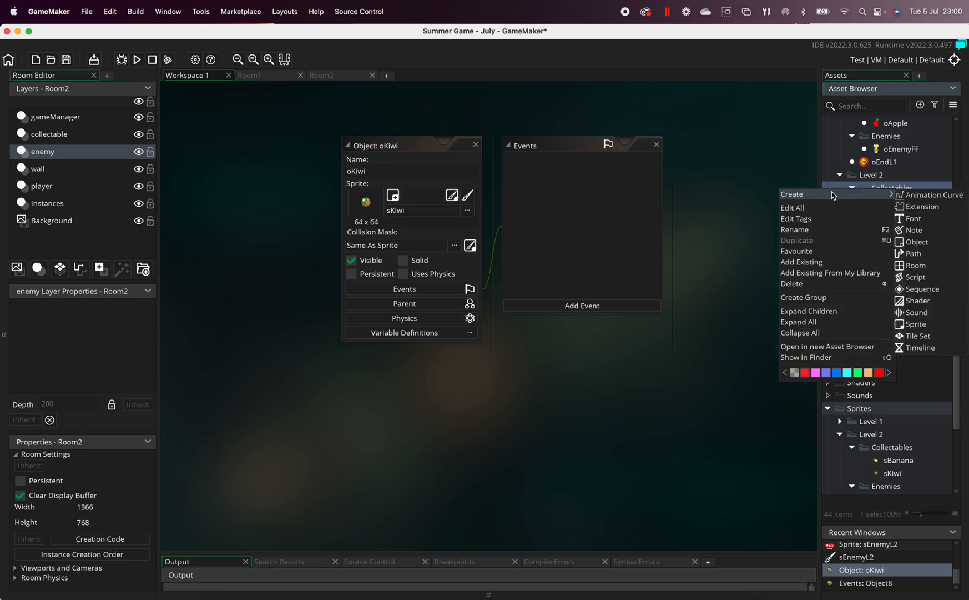
click(913, 242)
text(oB)
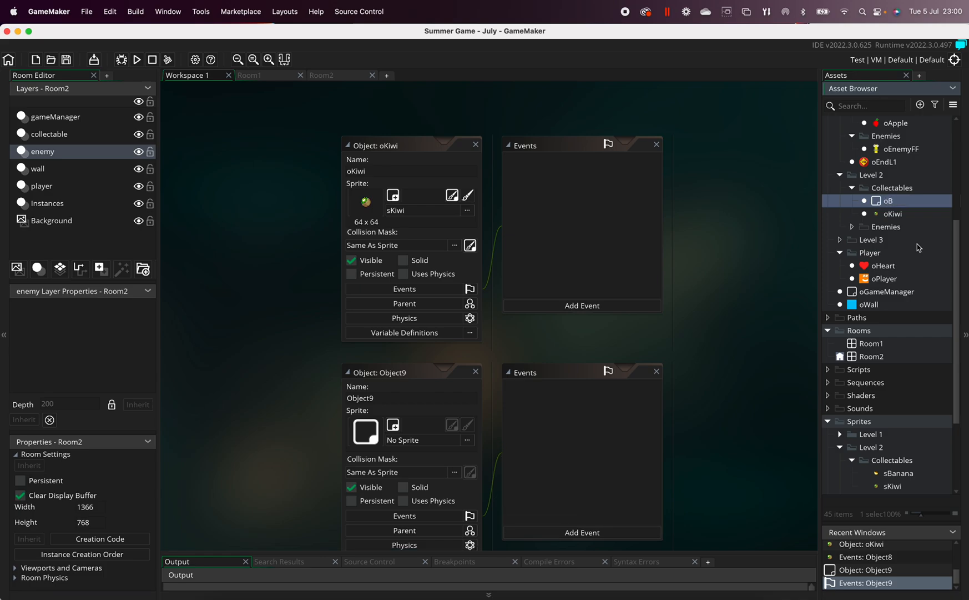
key(Return)
- Assign the sBanana sprite from the Level 2 Collectables sprites to oBanana
click(410, 441)
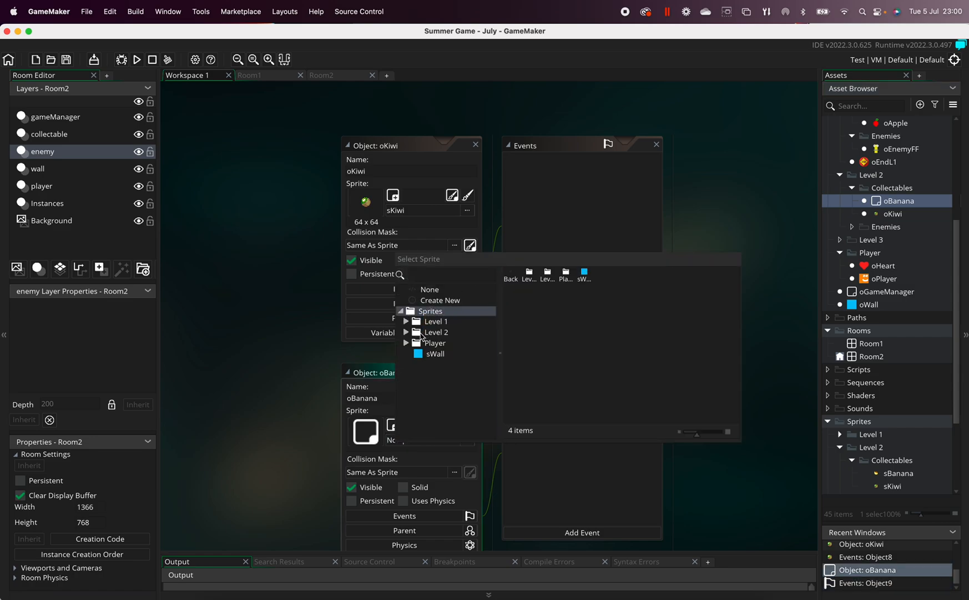
click(408, 333)
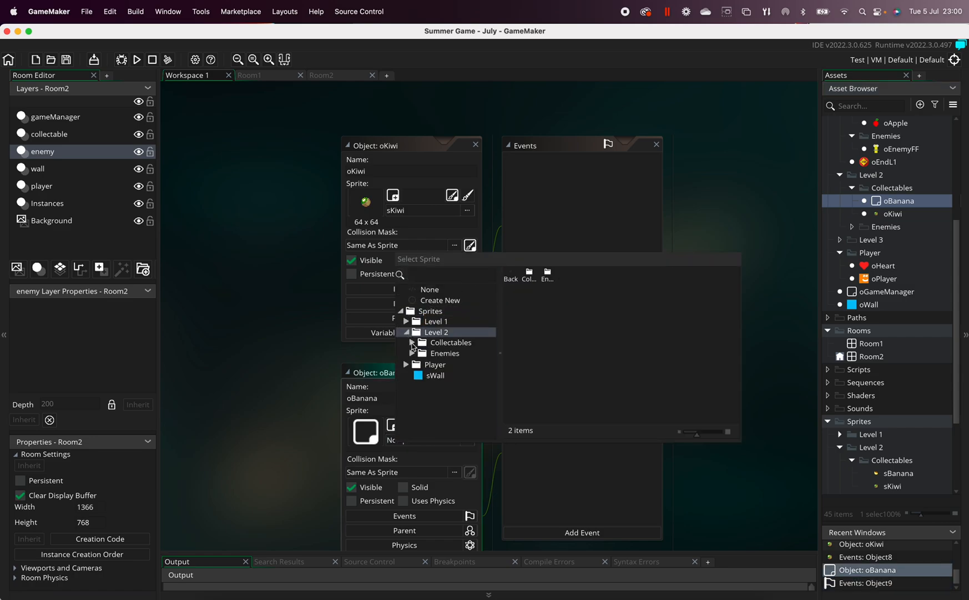
click(412, 343)
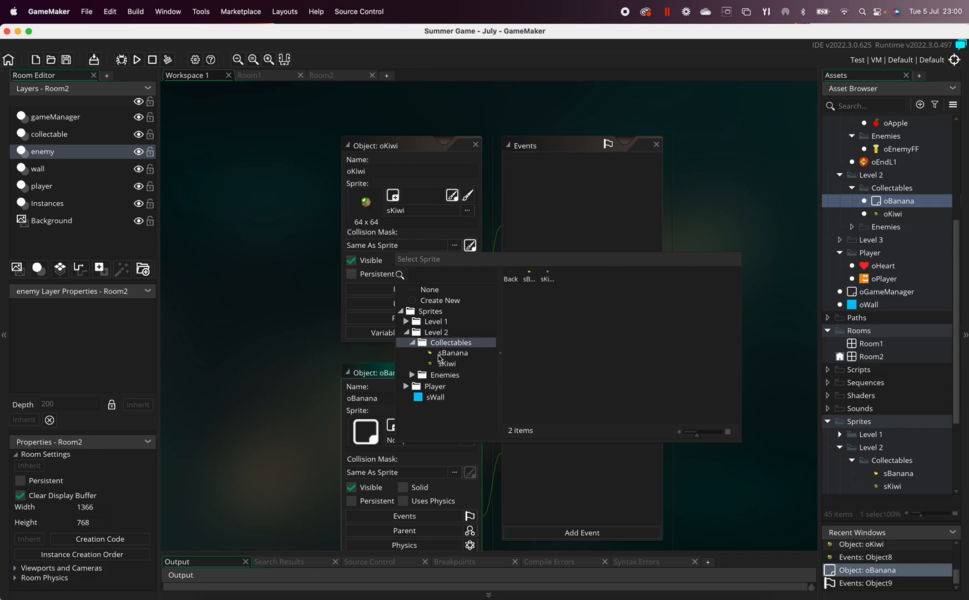
click(445, 355)
scroll(540, 340, down, 2)
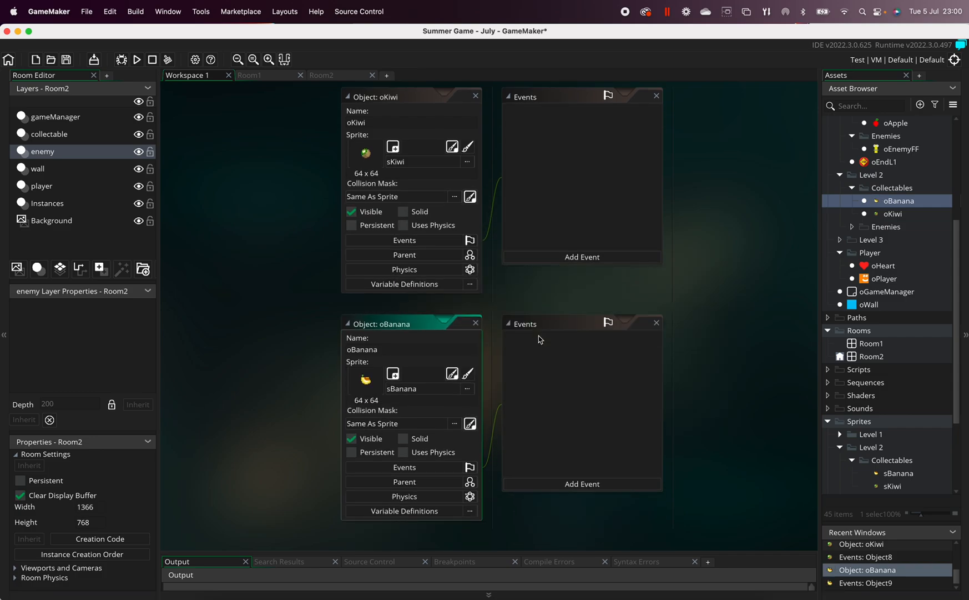
- Create an object named oEnemyL2 in the Level 2 Enemies object group
click(890, 230)
right_click(890, 230)
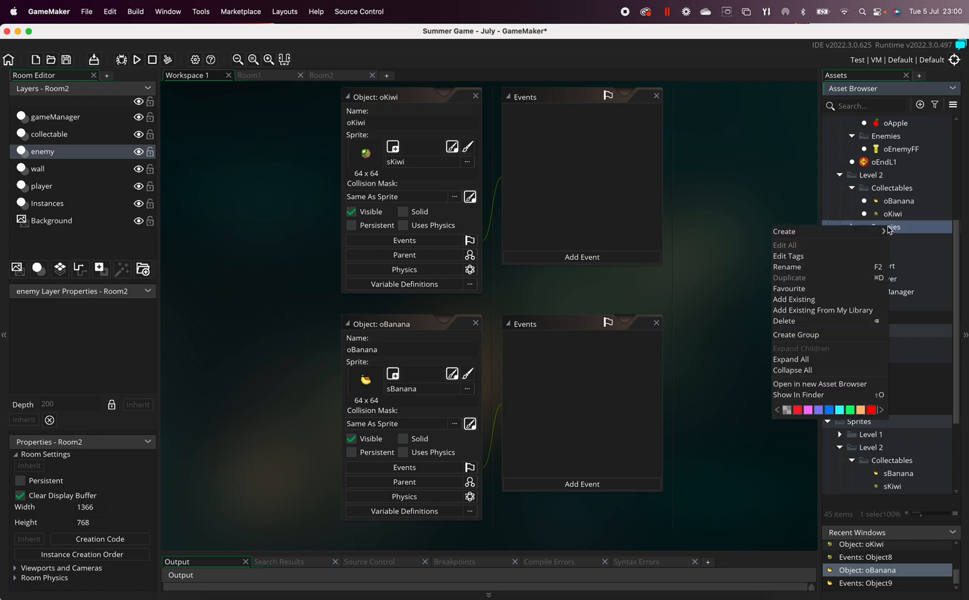
mouse_move(847, 233)
click(909, 282)
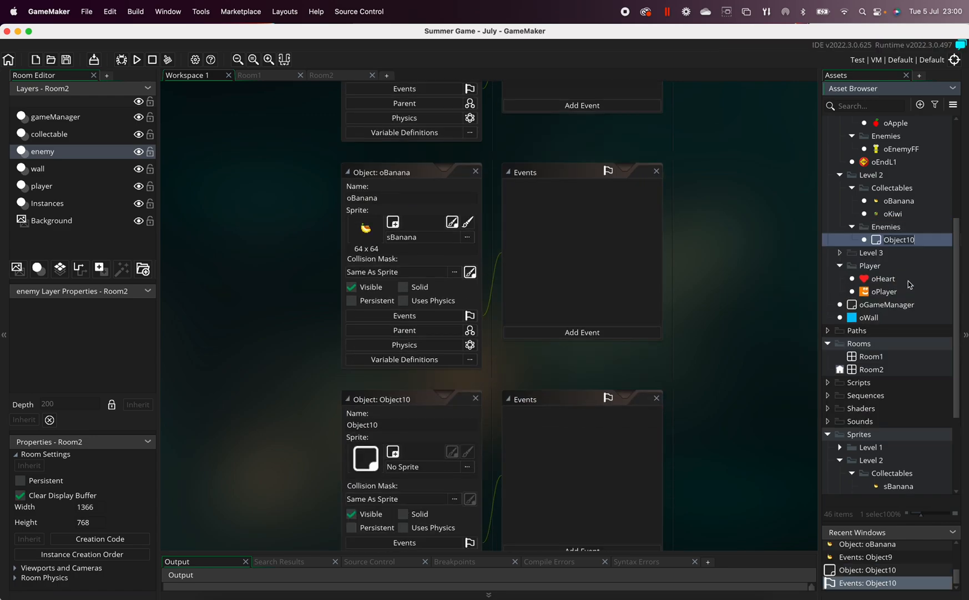
text(oEnemyL2)
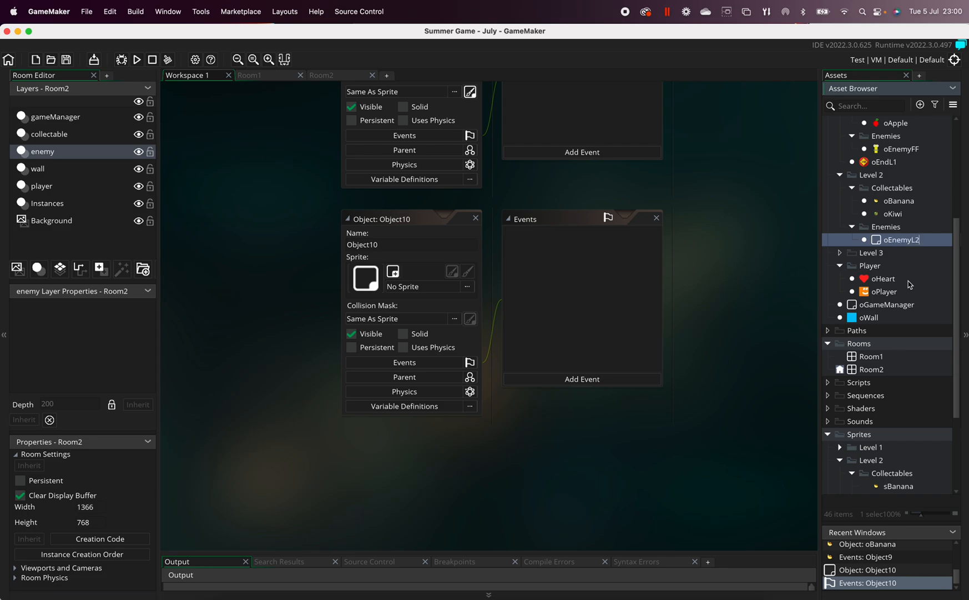
key(Return)
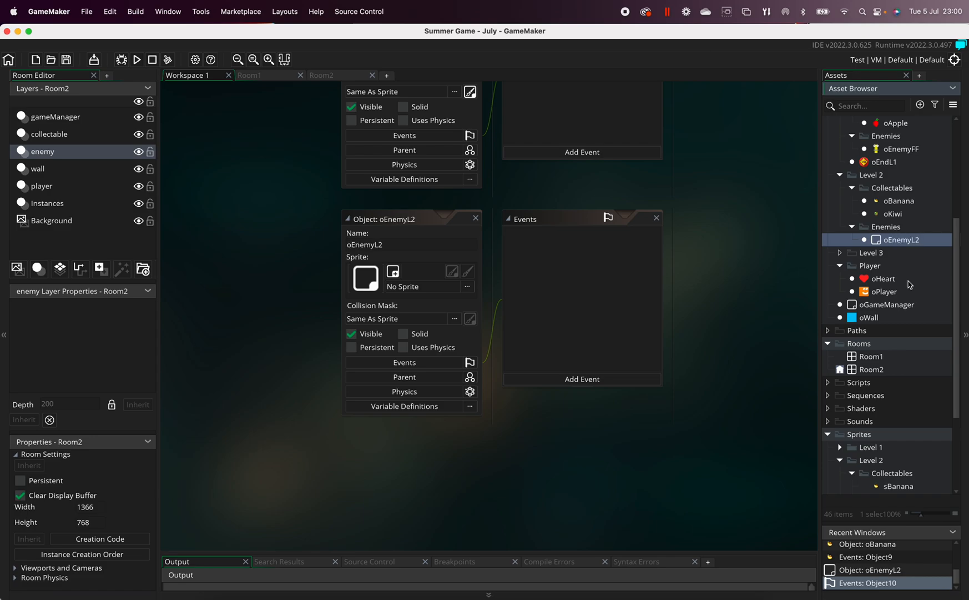
- Assign the sEnemyL2 sprite from the Level 2 sprites to oEnemyL2
click(421, 287)
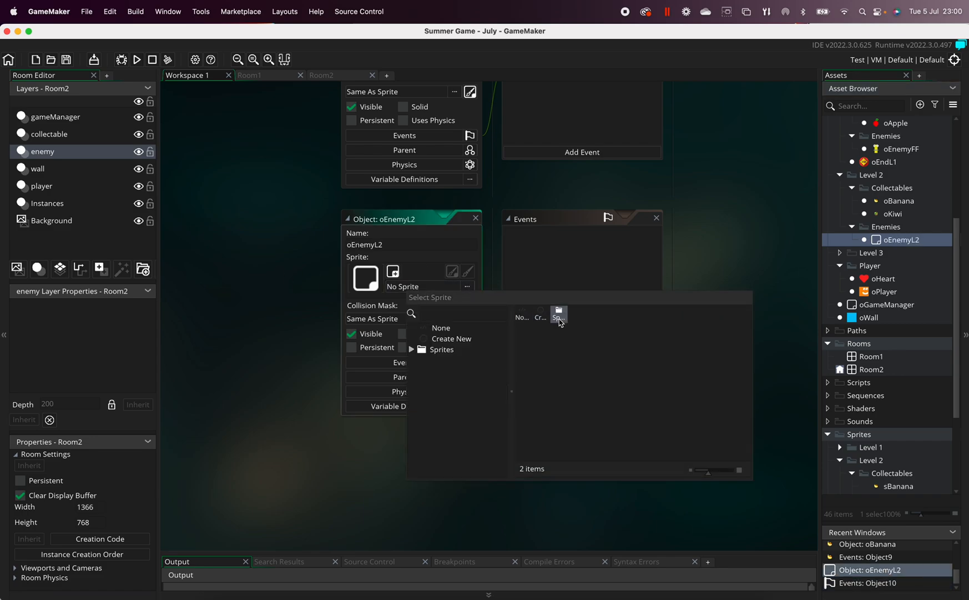
double_click(559, 312)
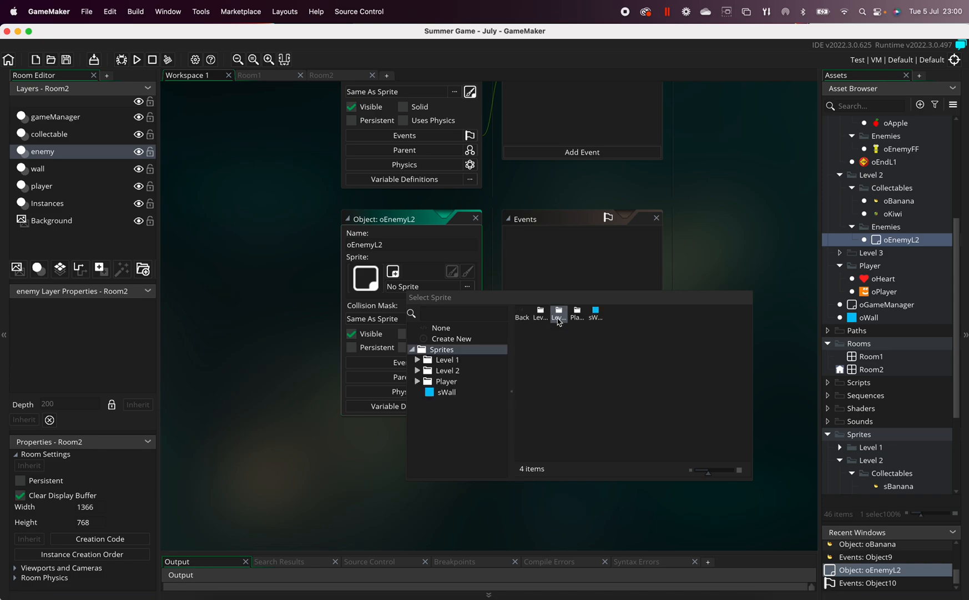
click(448, 383)
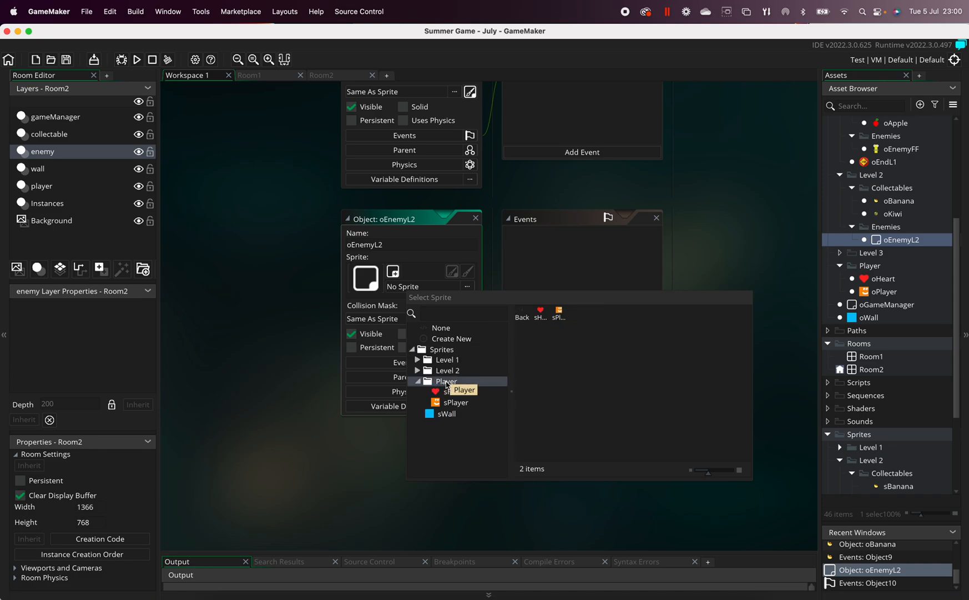
click(418, 370)
click(467, 394)
double_click(466, 402)
- Open Room2 and place one oEnemyL2 instance on the enemy layer, just above the wall in the room's lower-right corner
scroll(271, 263, up, 5)
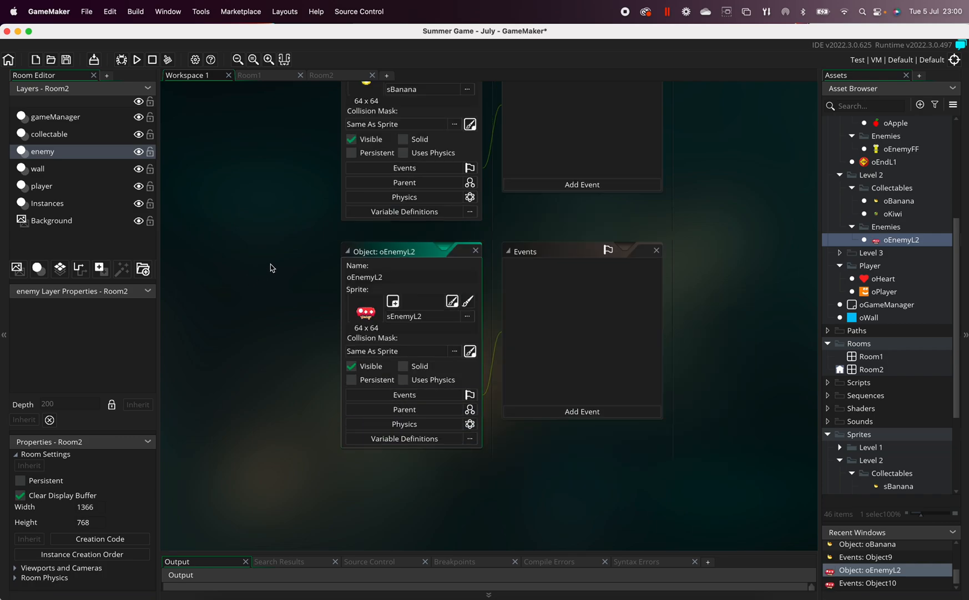
scroll(270, 264, up, 4)
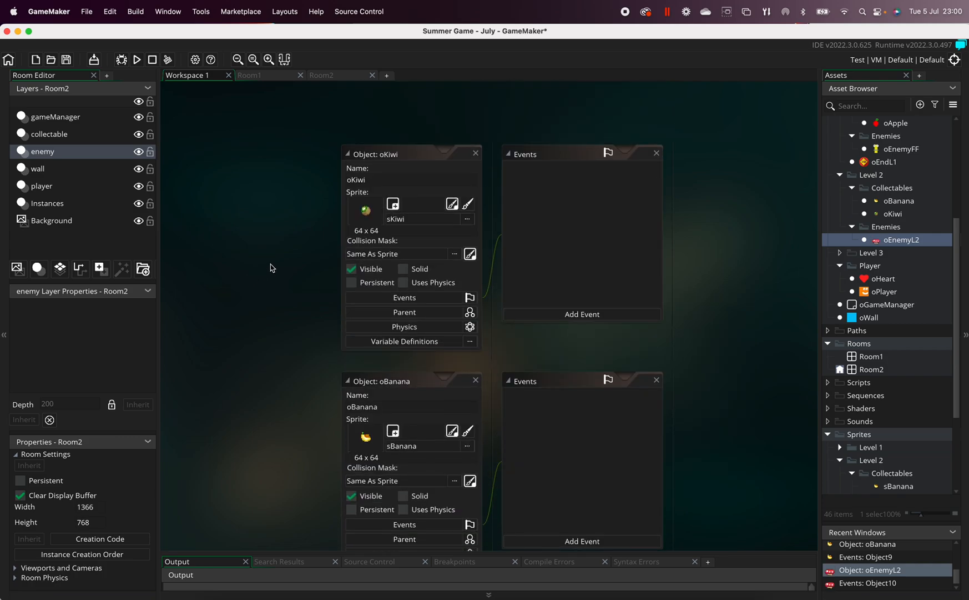
scroll(774, 253, down, 1)
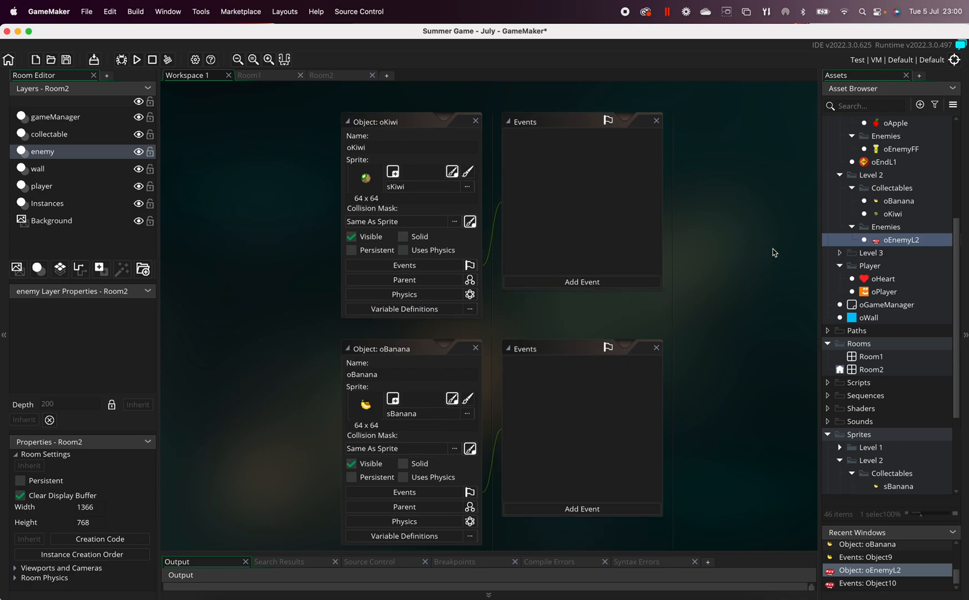
double_click(873, 369)
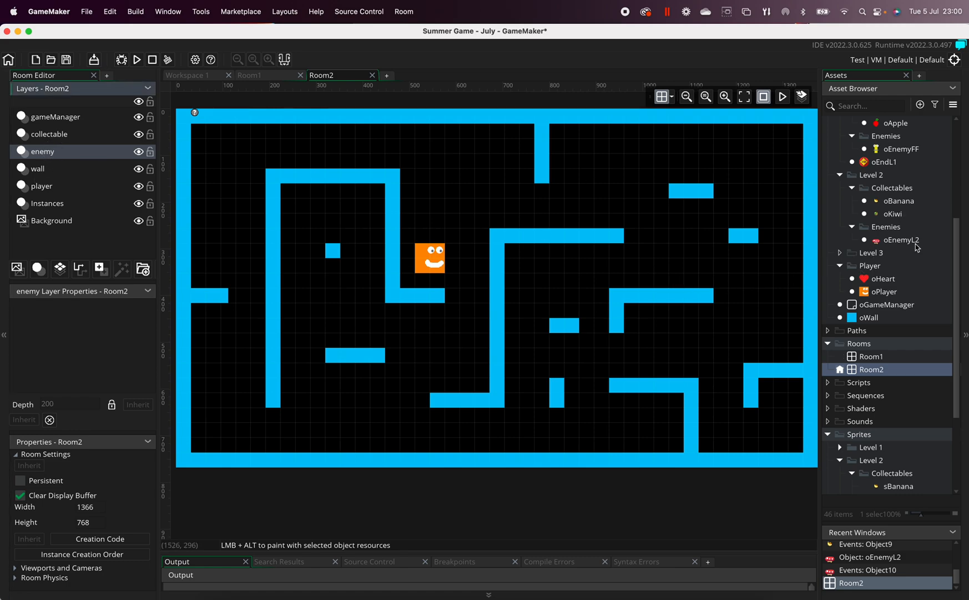
drag(884, 244, 755, 338)
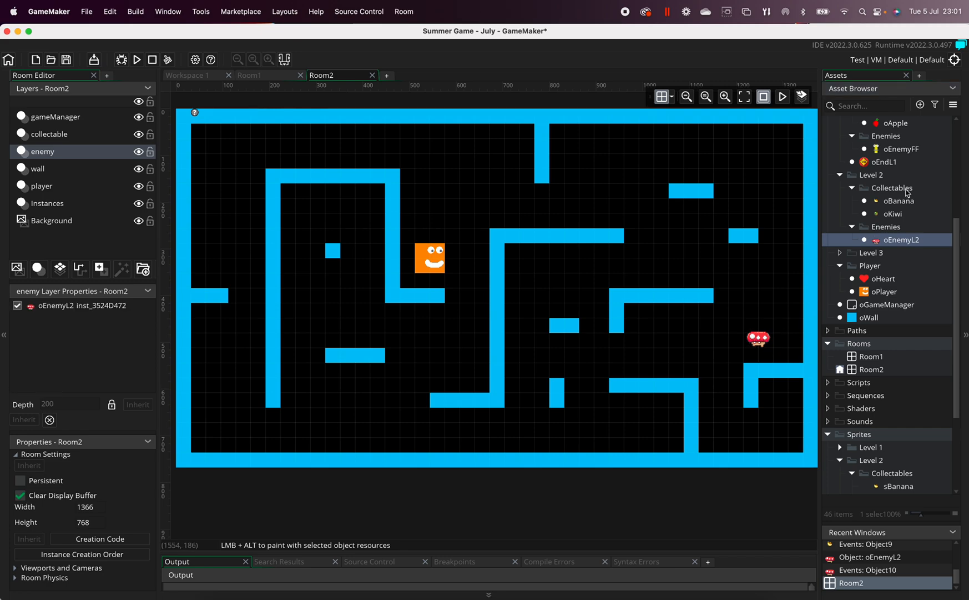
- Place three oBanana instances in Room2 on the collectable layer, spread across the upper-right, lower-middle and left enclosed areas
click(57, 137)
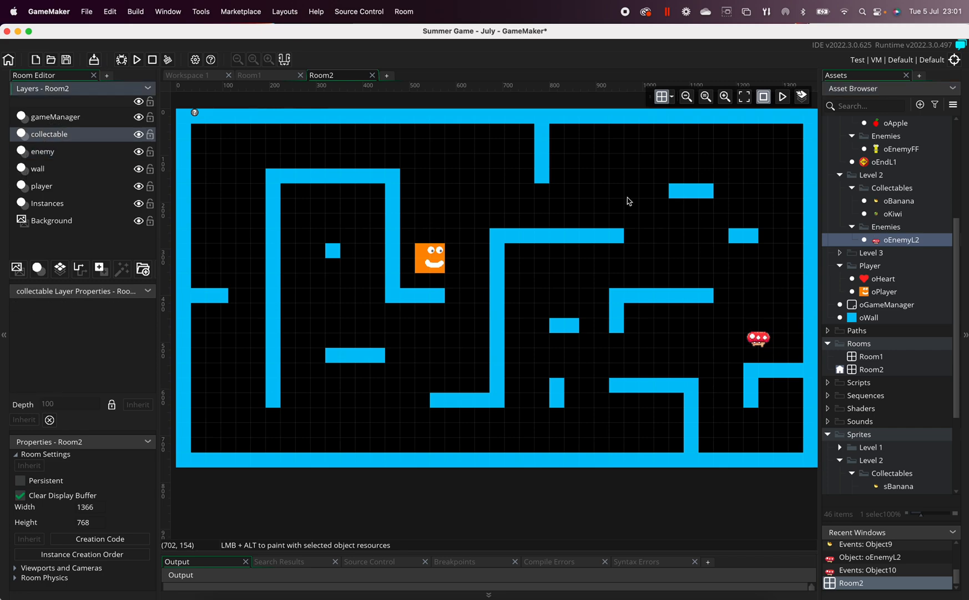
drag(888, 201, 710, 193)
click(605, 151)
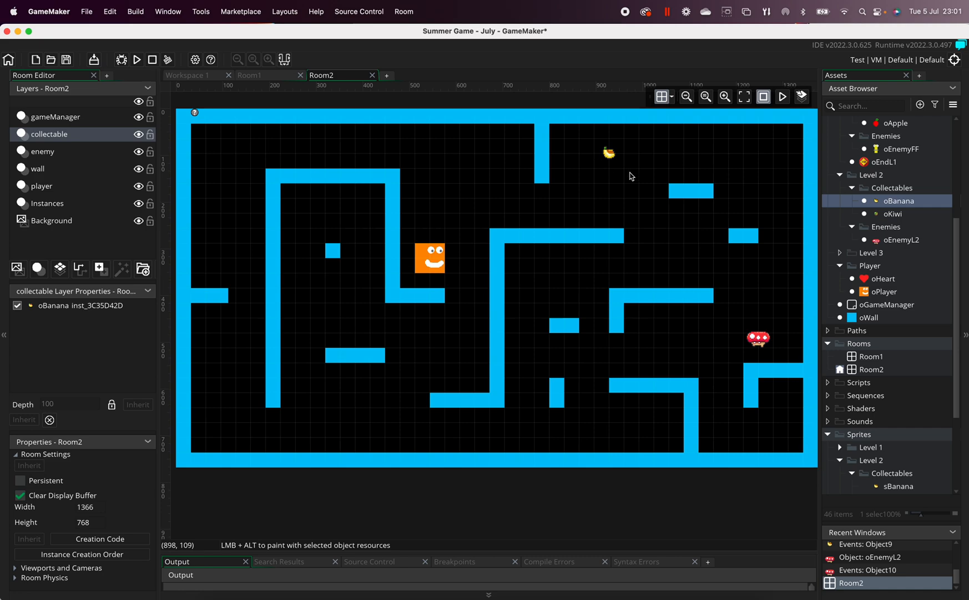
click(425, 355)
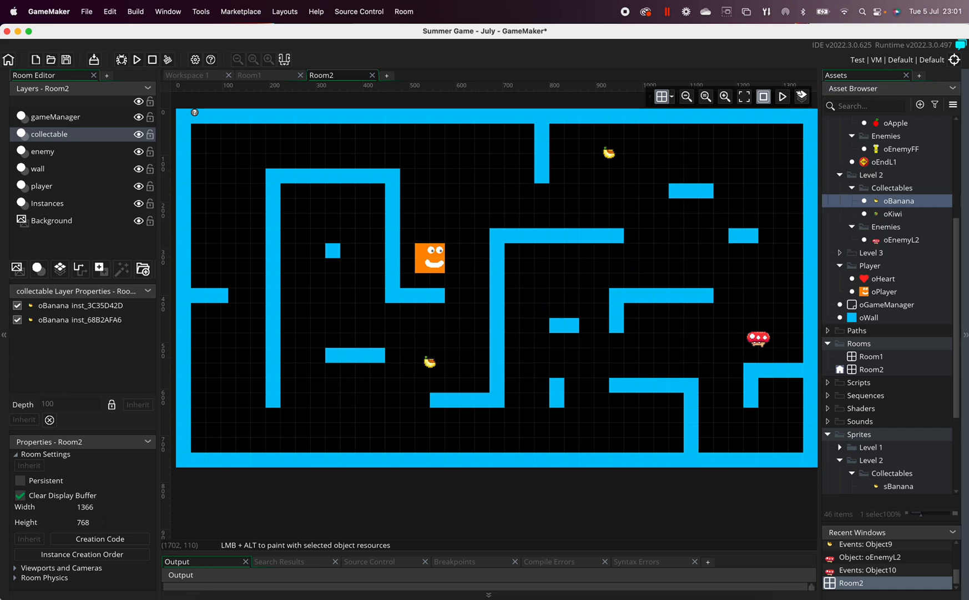
click(324, 217)
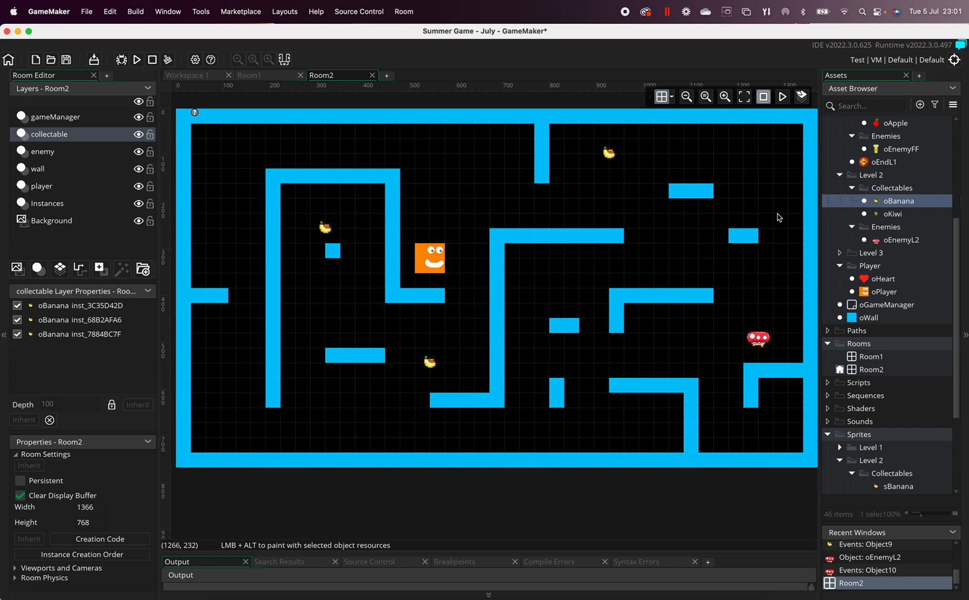
- Scatter five oKiwi instances around Room2 on the collectable layer: upper right, lower left, upper left and two in the middle
click(892, 213)
click(758, 168)
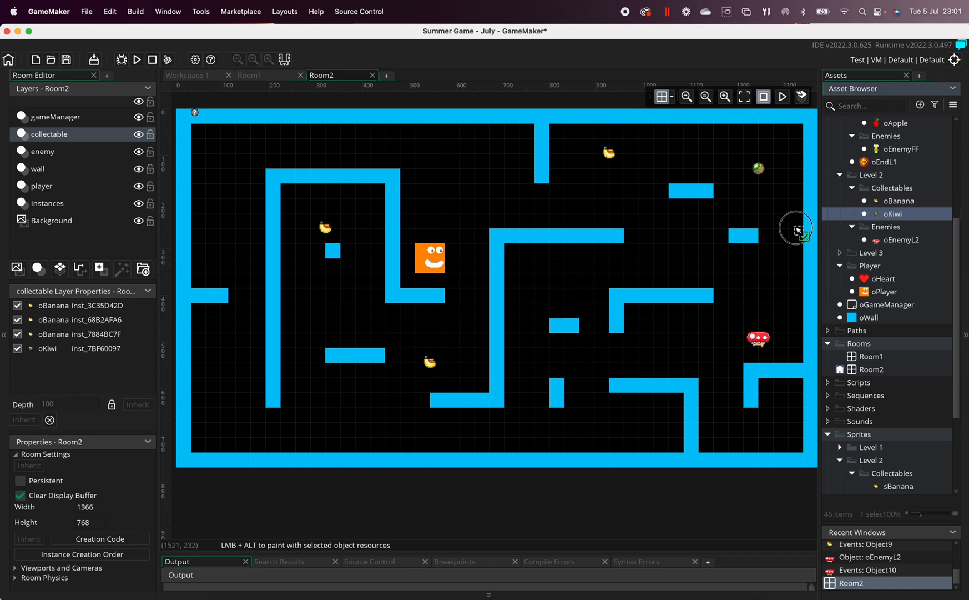
click(310, 406)
click(220, 182)
click(564, 362)
click(564, 287)
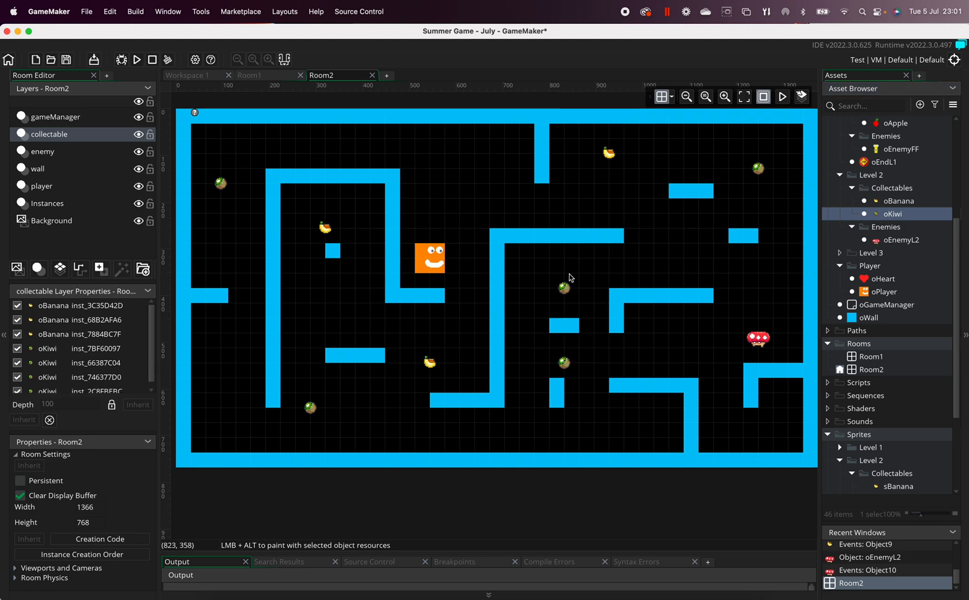
- Add two more oBanana instances, at the upper middle and lower right of Room2, and one oKiwi above the mushroom enemy
click(899, 201)
click(488, 150)
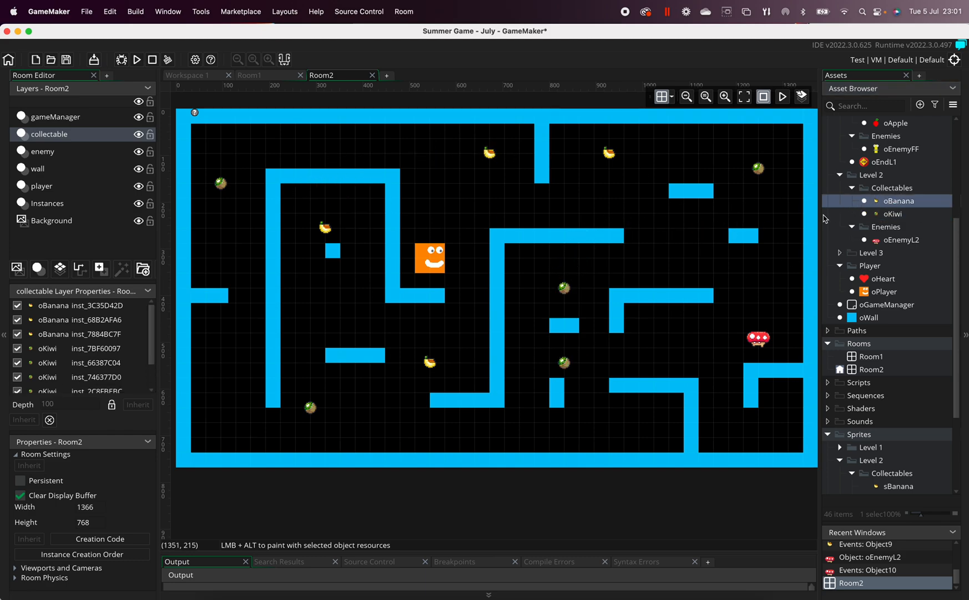
click(893, 212)
click(769, 284)
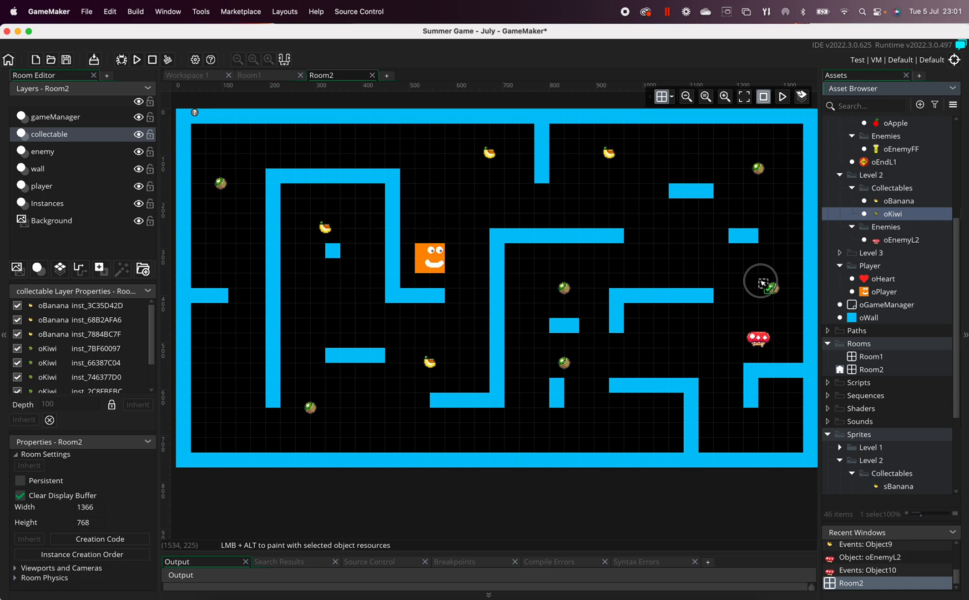
click(899, 201)
click(652, 418)
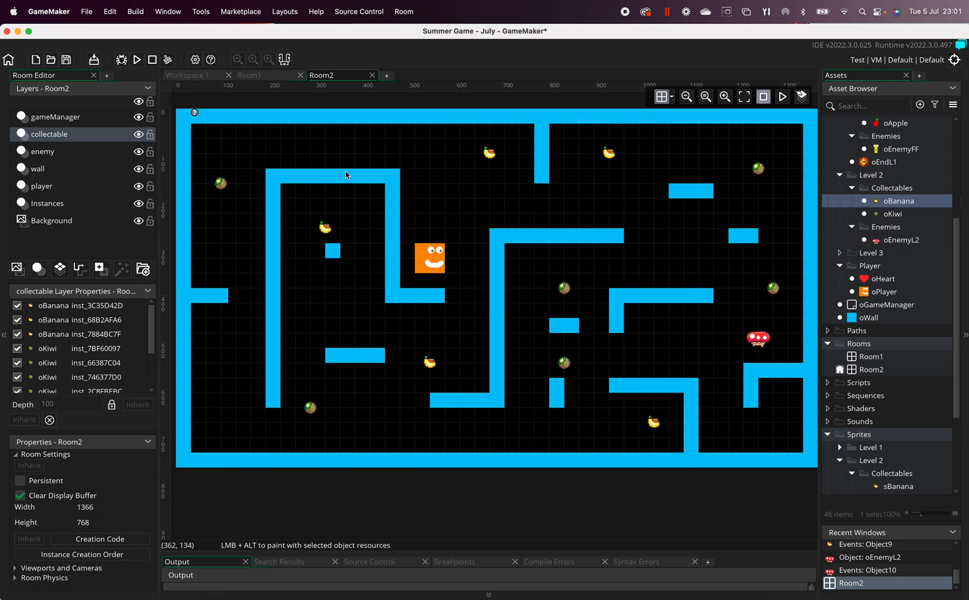
click(894, 200)
click(890, 214)
click(889, 200)
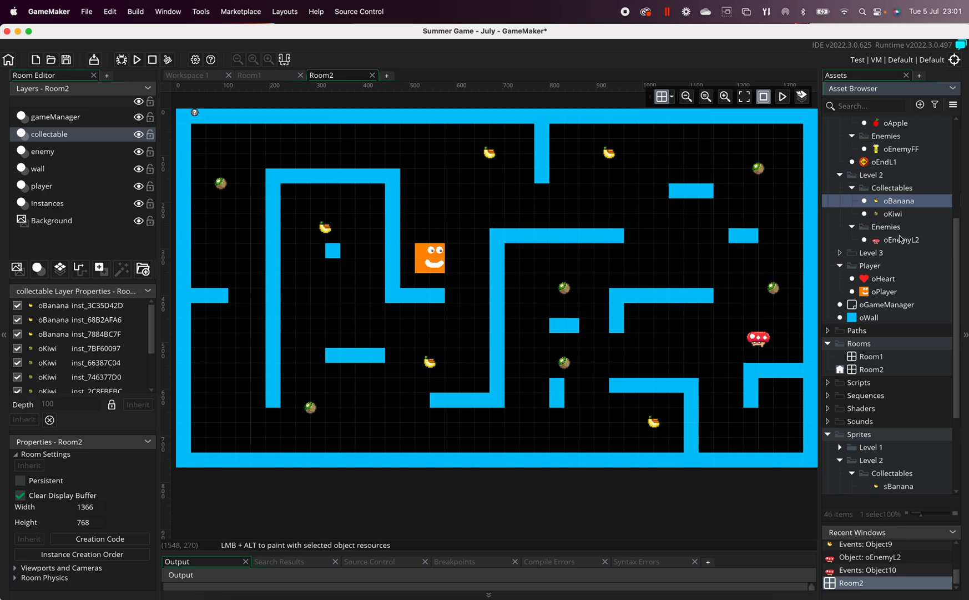
- Add a collision event with oPlayer to the oBanana object
double_click(906, 205)
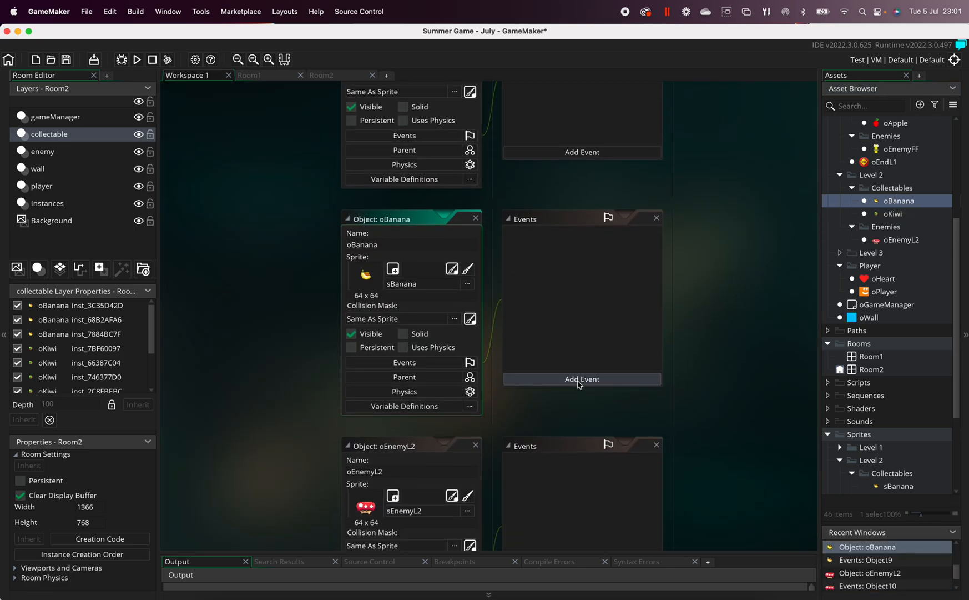
click(579, 380)
mouse_move(623, 521)
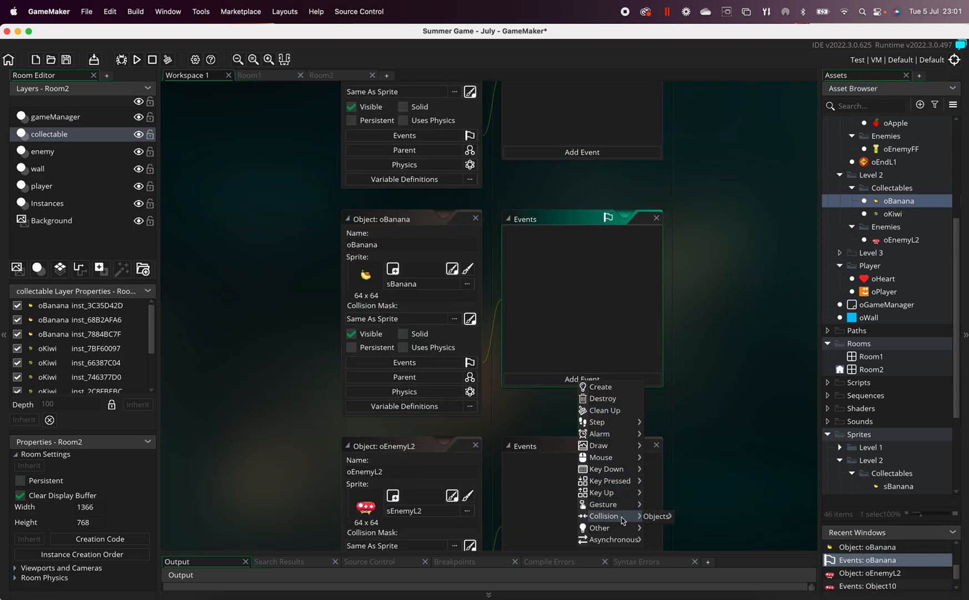
mouse_move(655, 516)
mouse_move(719, 528)
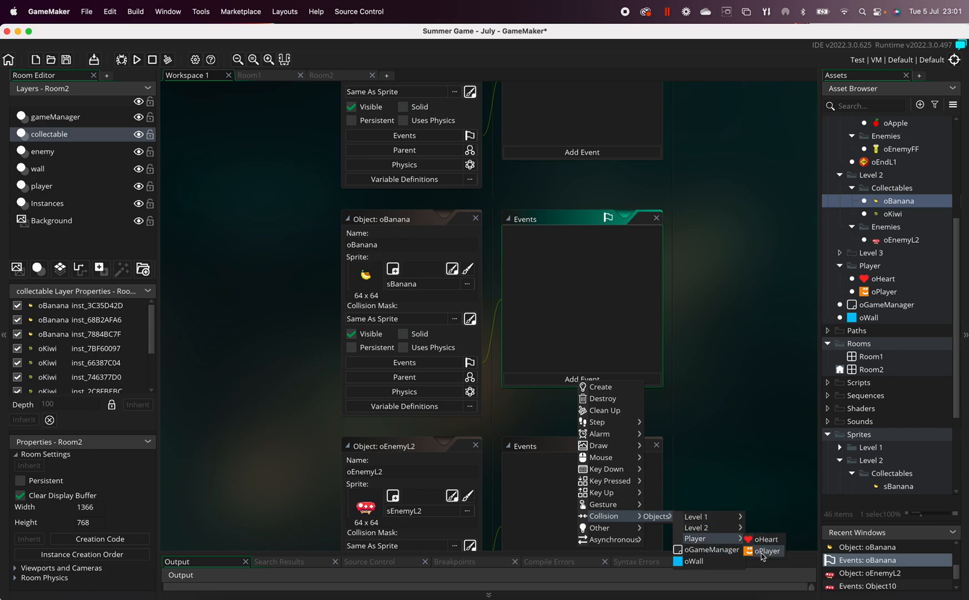
click(765, 551)
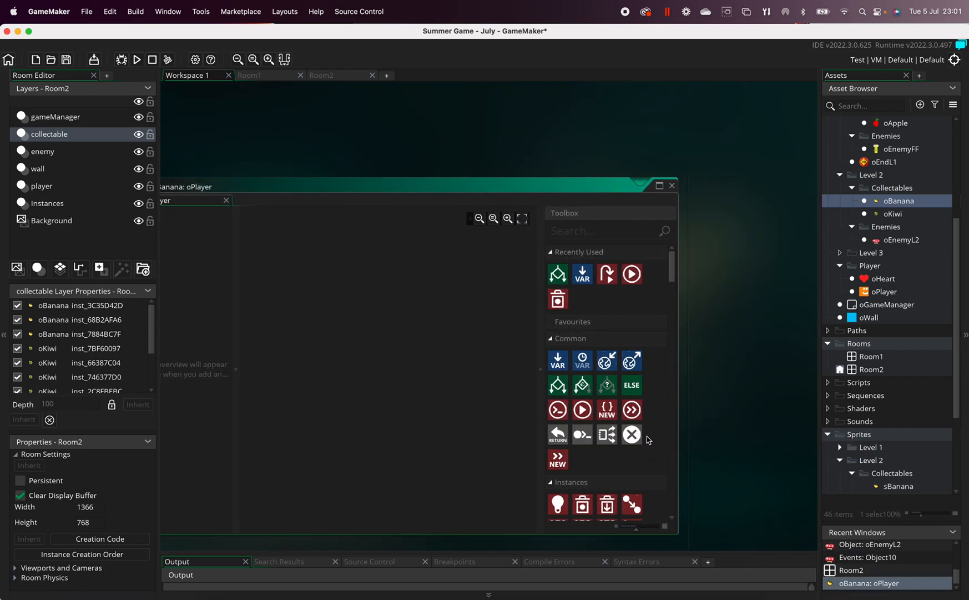
- In oBanana's oPlayer collision, add an Assign Variable block for score with relative value 2, followed by Destroy Instance
drag(560, 364, 328, 325)
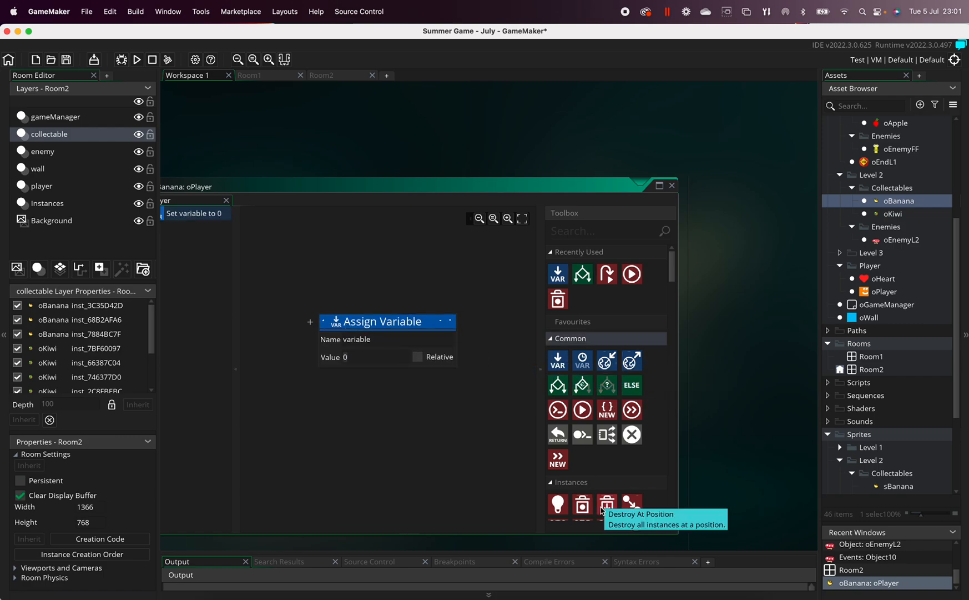
drag(582, 504, 348, 401)
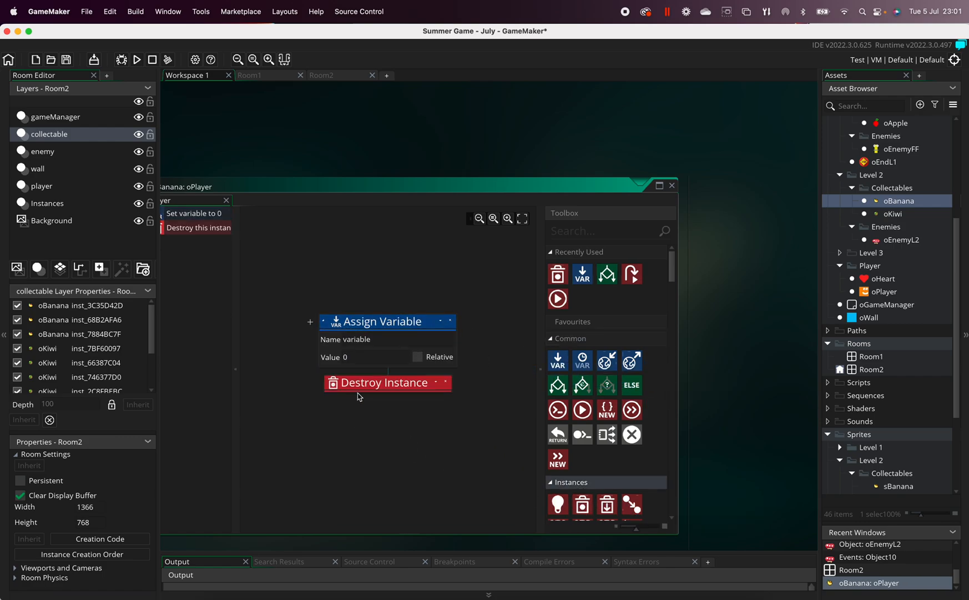
click(381, 337)
text(score)
click(286, 349)
drag(349, 358, 300, 358)
text(2)
click(417, 356)
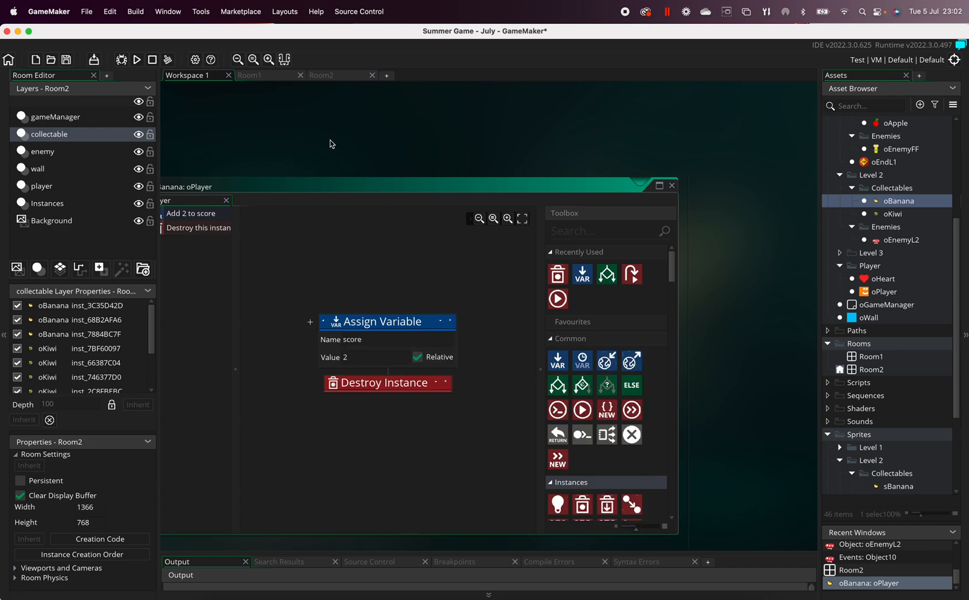
- Add a collision event with oPlayer to the oKiwi object
scroll(328, 142, left, 4)
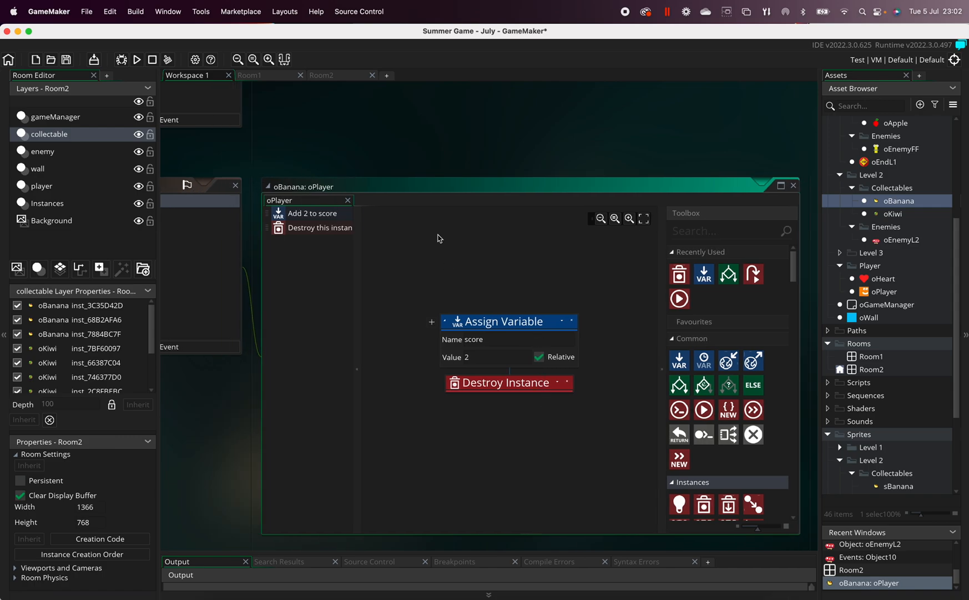
double_click(889, 214)
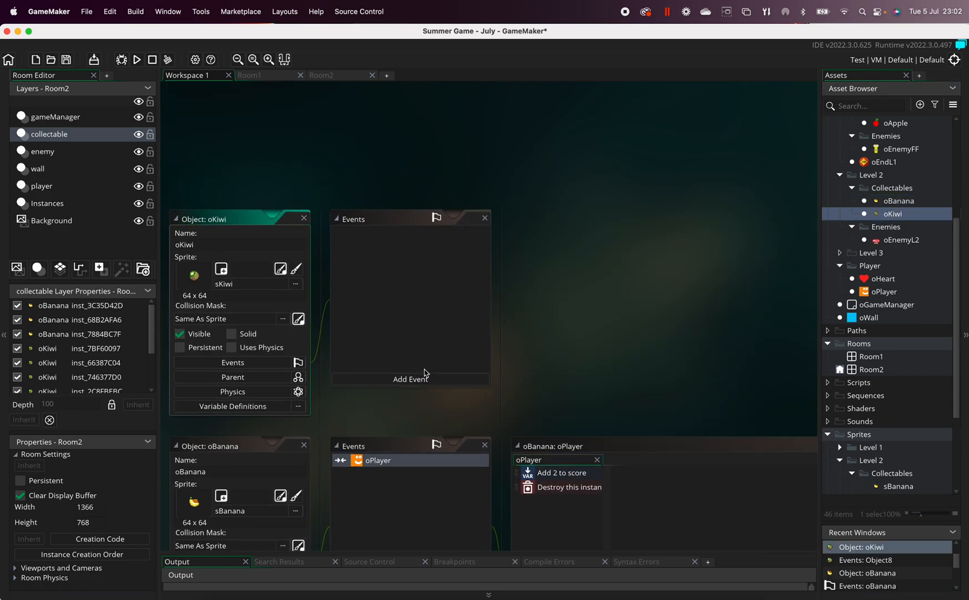
click(426, 377)
mouse_move(442, 505)
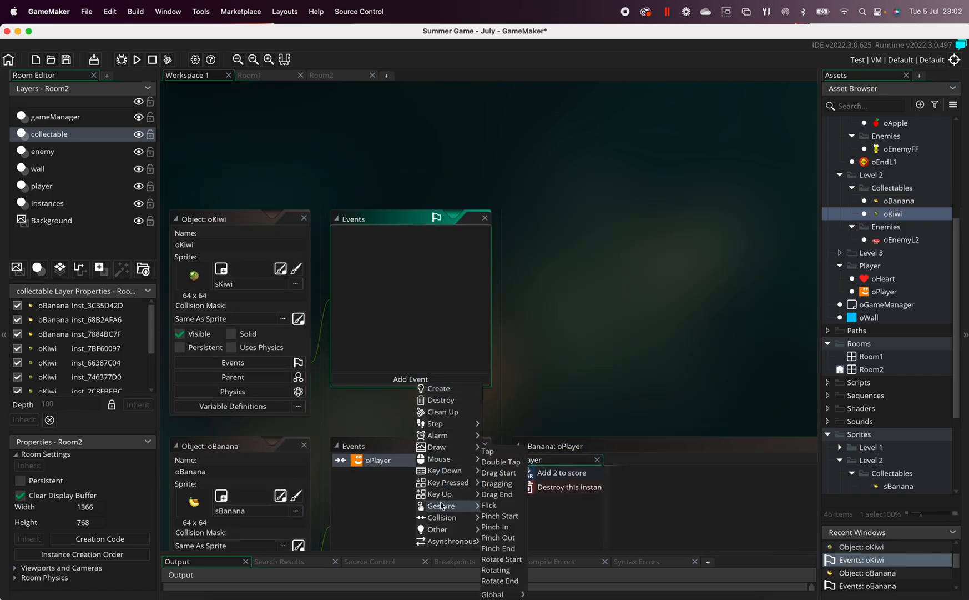
mouse_move(495, 517)
mouse_move(555, 540)
click(602, 553)
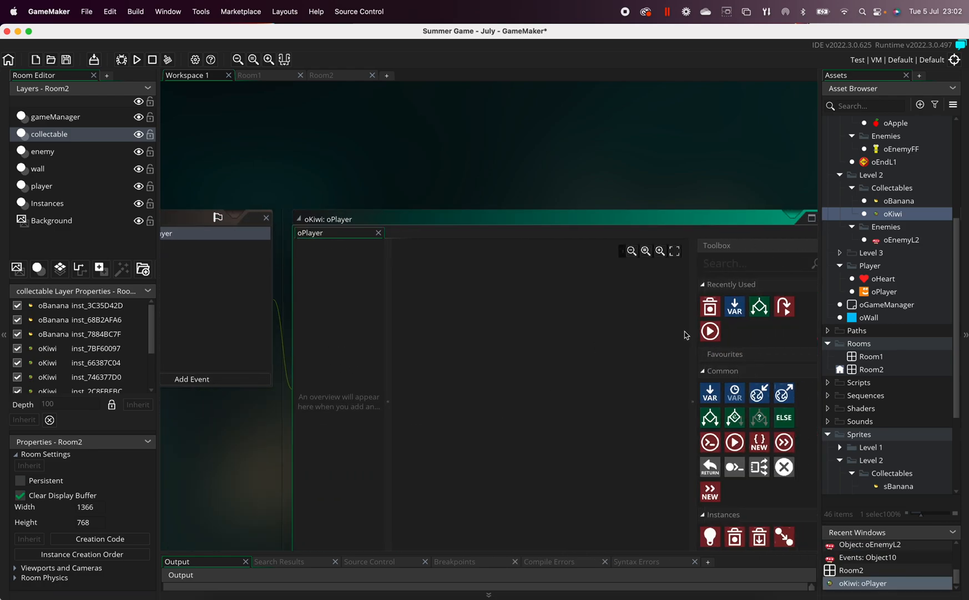
- In oKiwi's oPlayer collision, add an Assign Variable block setting score to 3, followed by Destroy Instance
drag(735, 307, 477, 356)
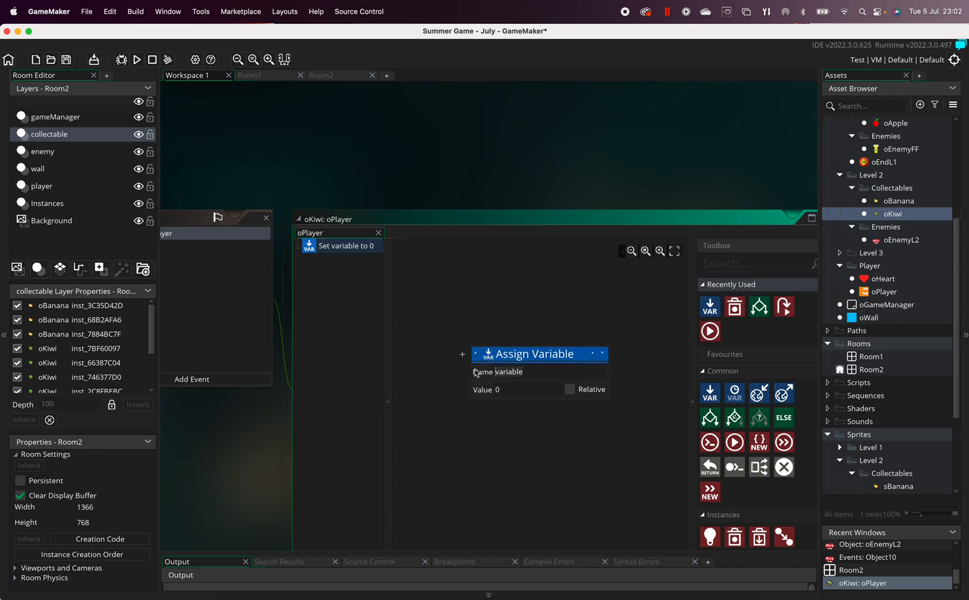
text(score)
key(Return)
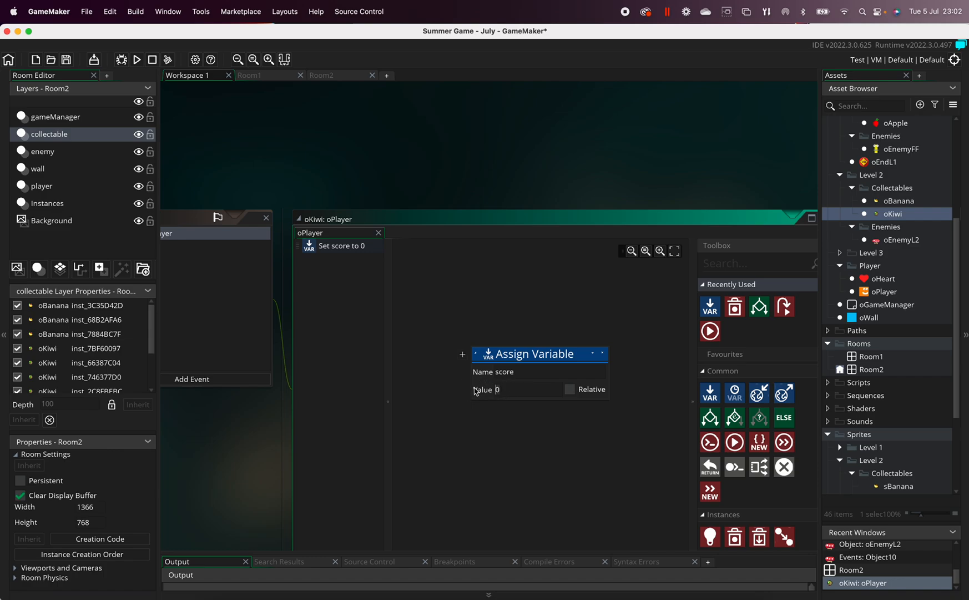
drag(735, 307, 548, 425)
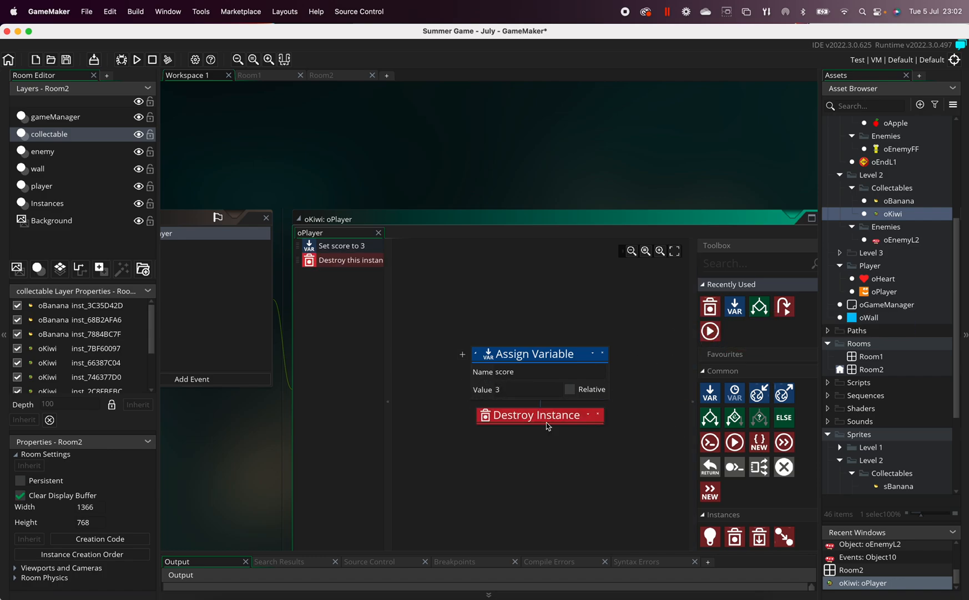
- Open the Room Manager and move Room1 above Room2 in the room order
scroll(418, 178, left, 5)
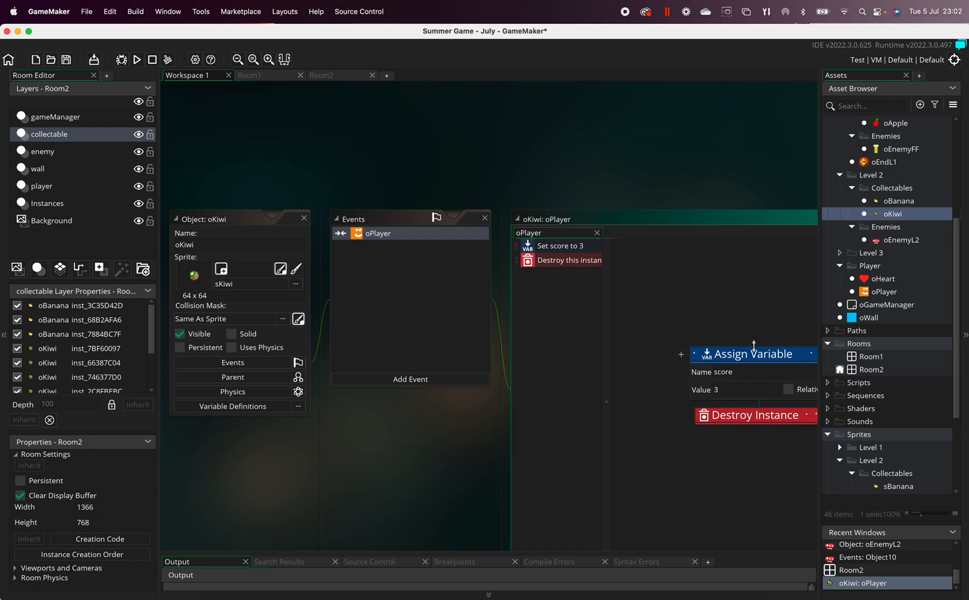
click(841, 369)
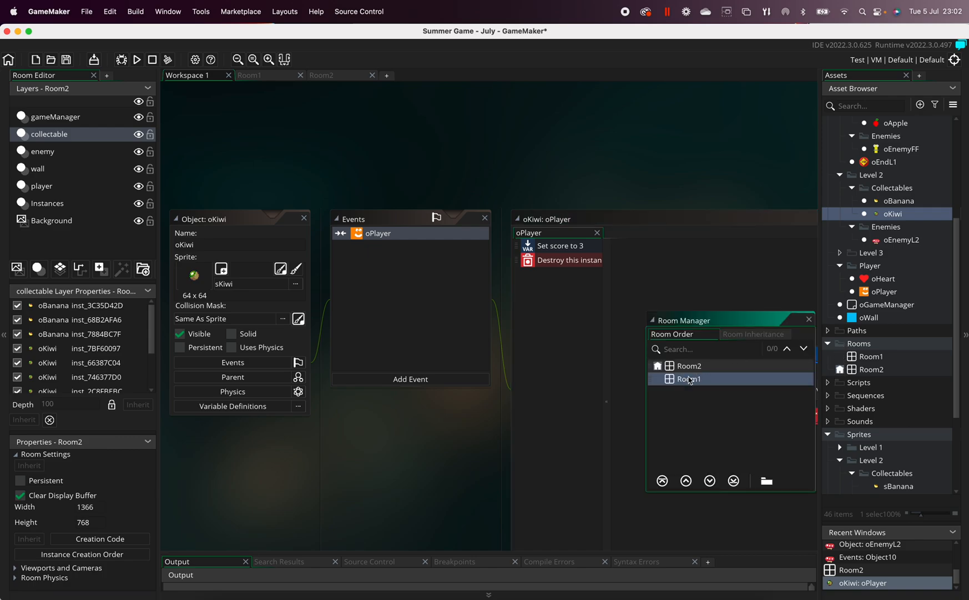
click(685, 482)
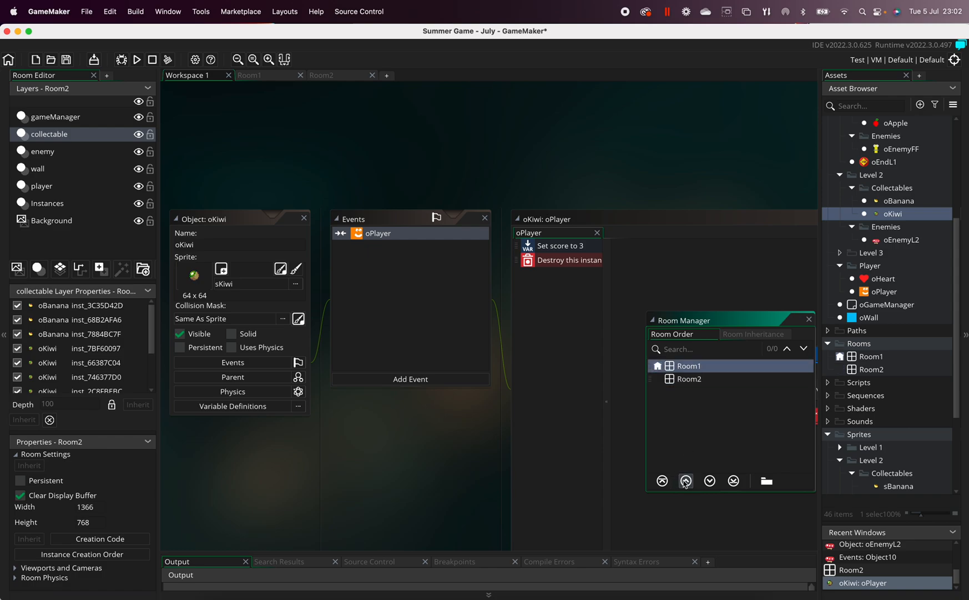
- Close the Room Manager, run the game to check which room loads first, and close the game window
click(808, 319)
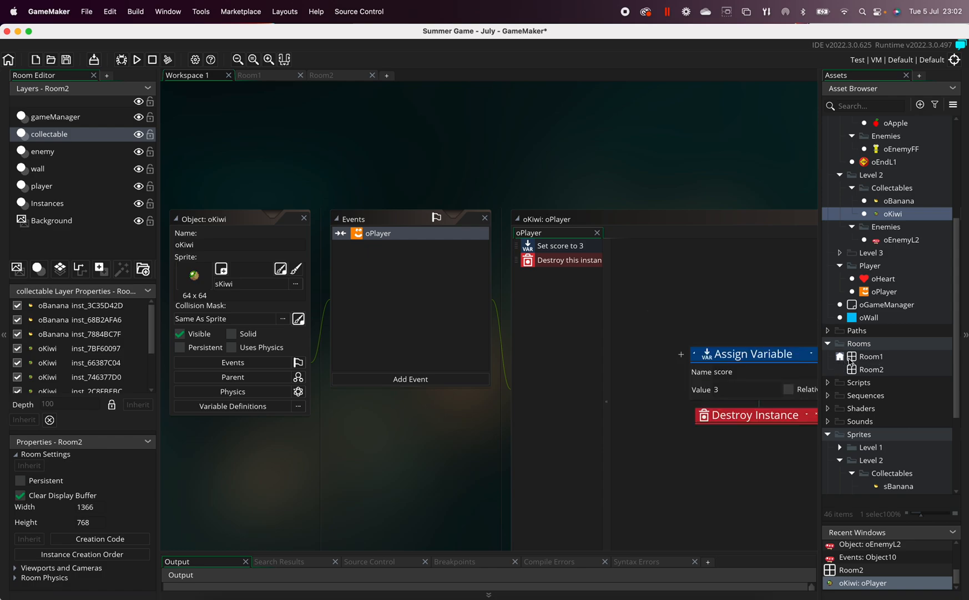
click(137, 59)
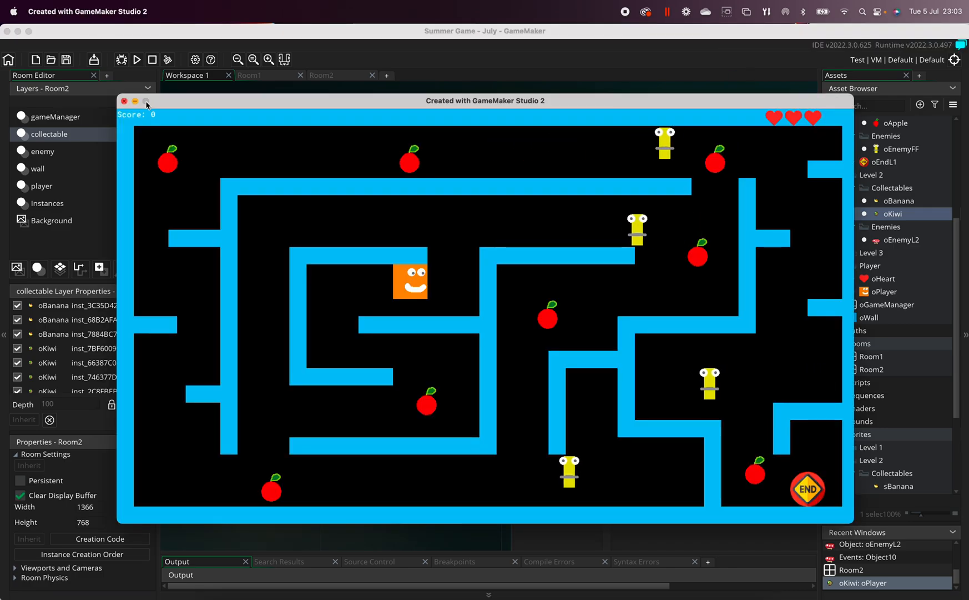
click(124, 101)
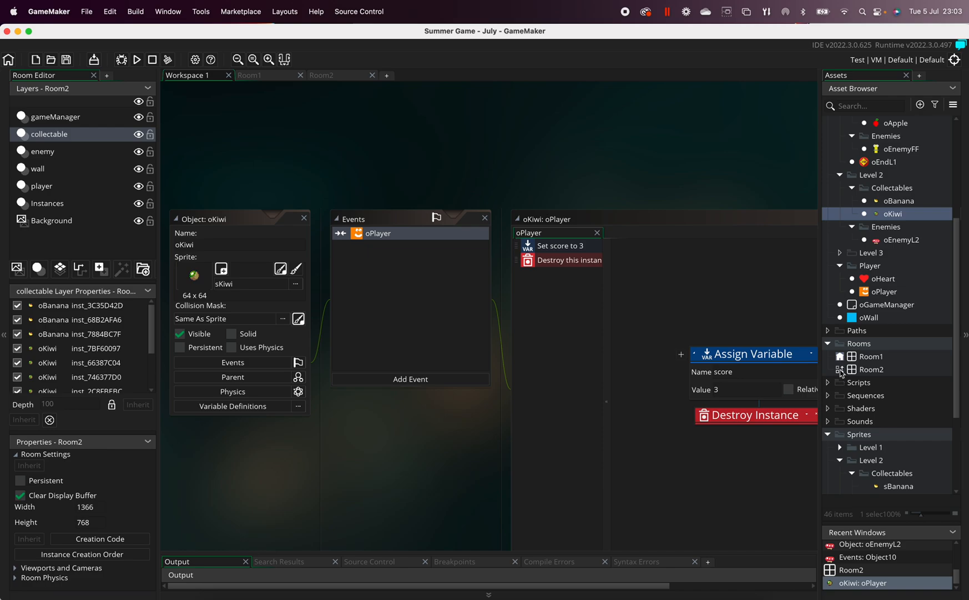
- Move Room2 above Room1 in the Room Manager's room order so the second level loads first for testing
click(842, 370)
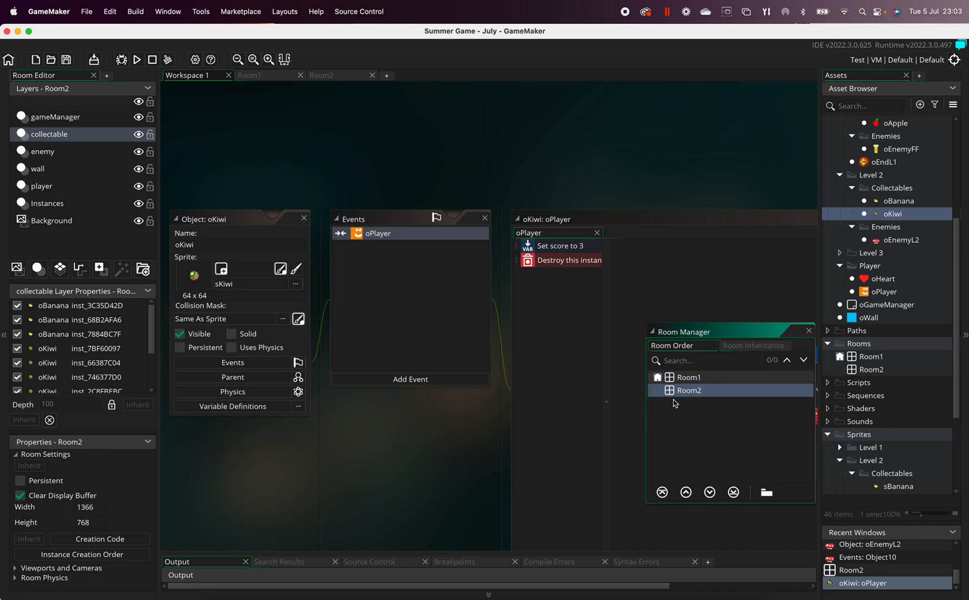
click(686, 492)
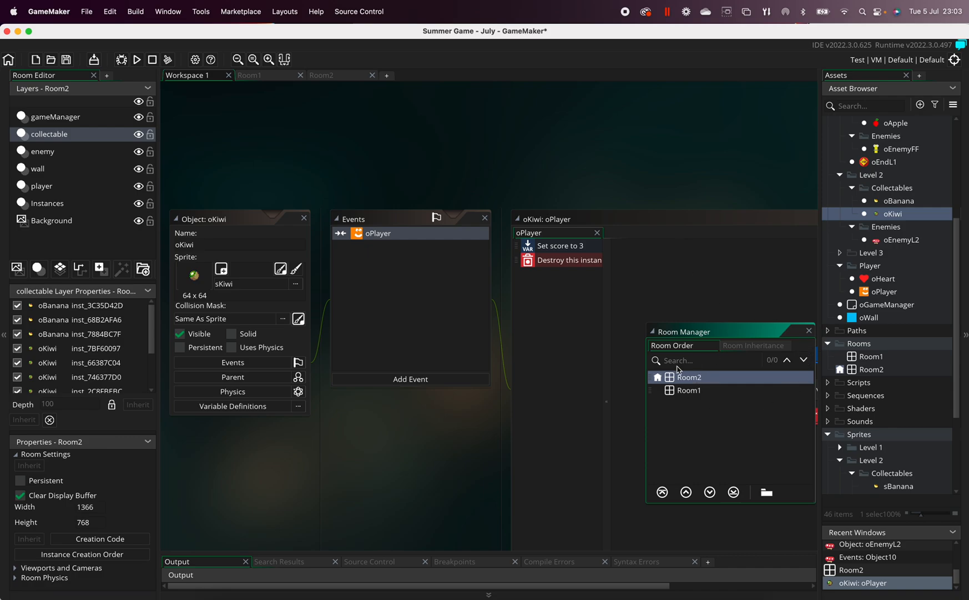
click(809, 330)
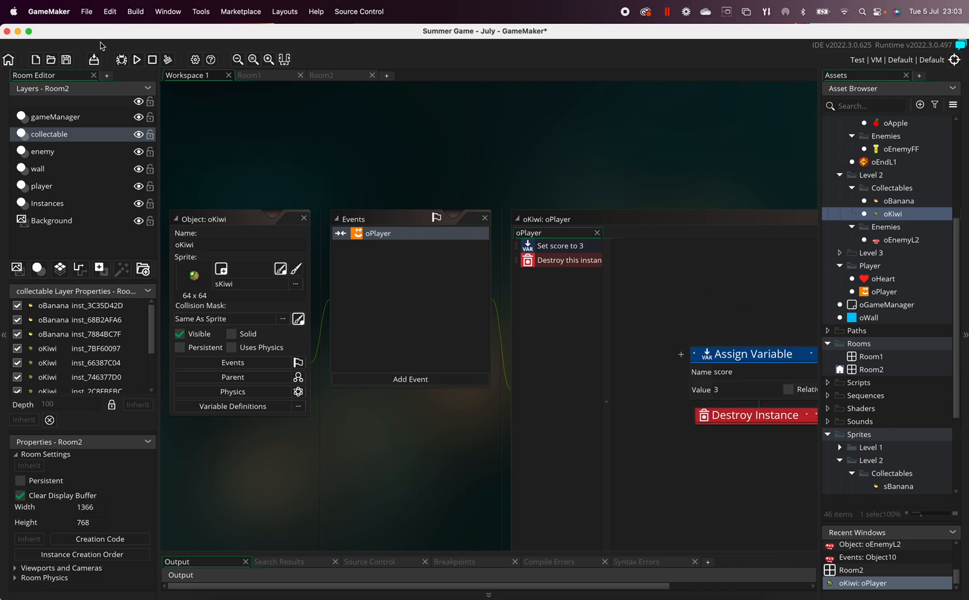
- Run the game and steer the player through Room2 to test how bananas and kiwis affect the score, ending with the game closed
click(137, 59)
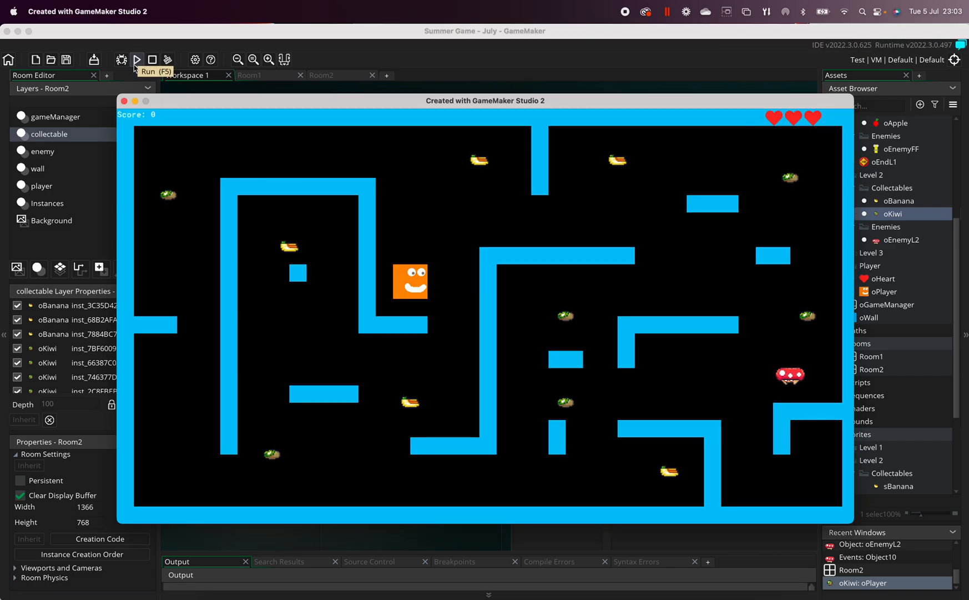
key(Right)
key(Up)
key(Up)
key(Right)
key(Right)
key(Down)
key(Right)
key(Up)
key(Right)
key(Right)
key(Right)
key(Right)
key(Down)
key(Down)
key(Right)
key(Down)
key(Left)
key(Left)
key(Up)
key(Left)
key(Left)
key(Down)
key(Left)
key(Down)
key(Right)
key(Down)
key(Right)
key(Right)
key(Left)
key(Left)
key(Left)
key(Up)
key(Right)
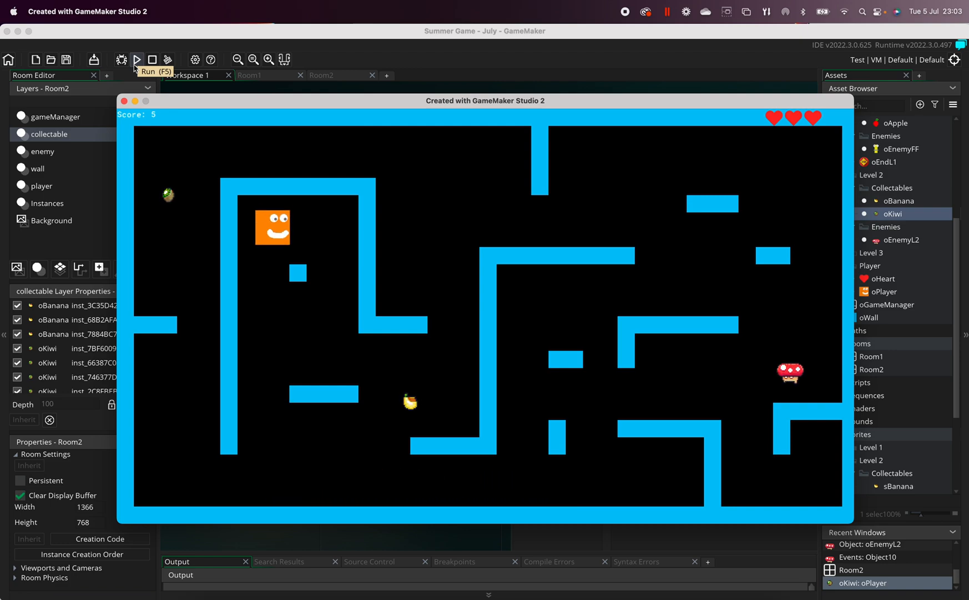
key(Down)
key(Left)
key(Down)
key(Down)
key(Right)
key(Up)
key(Right)
key(Up)
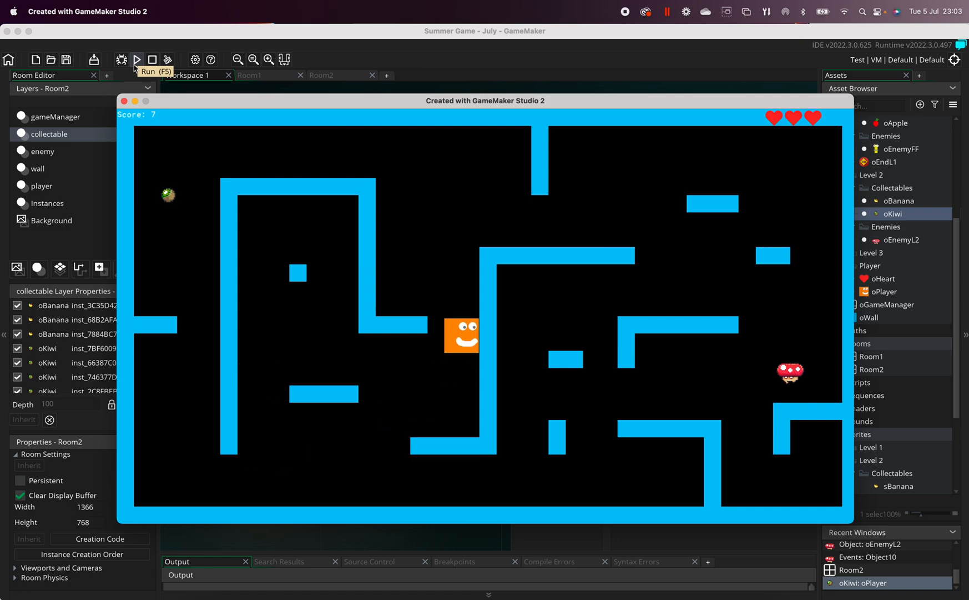
key(Left)
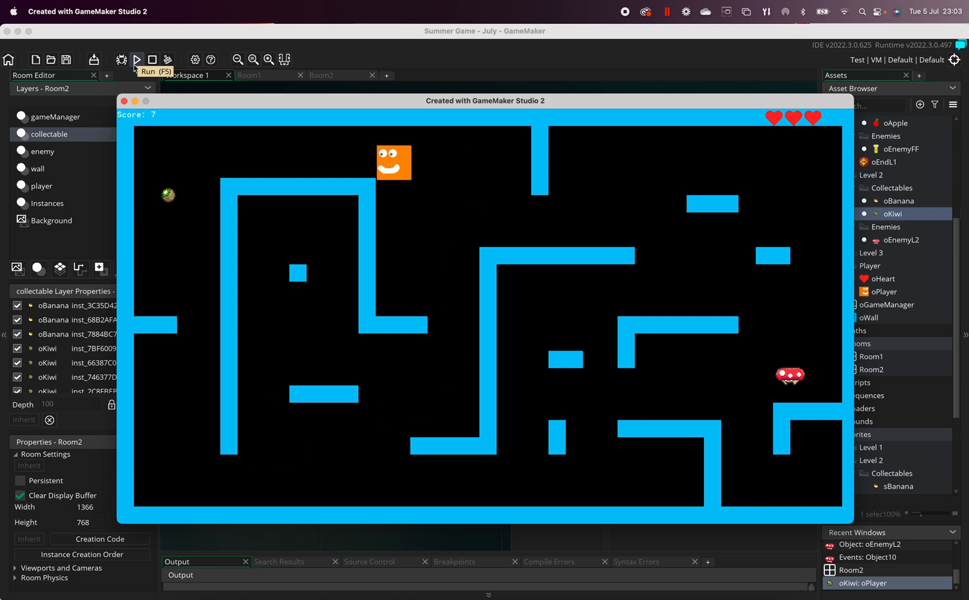
key(Down)
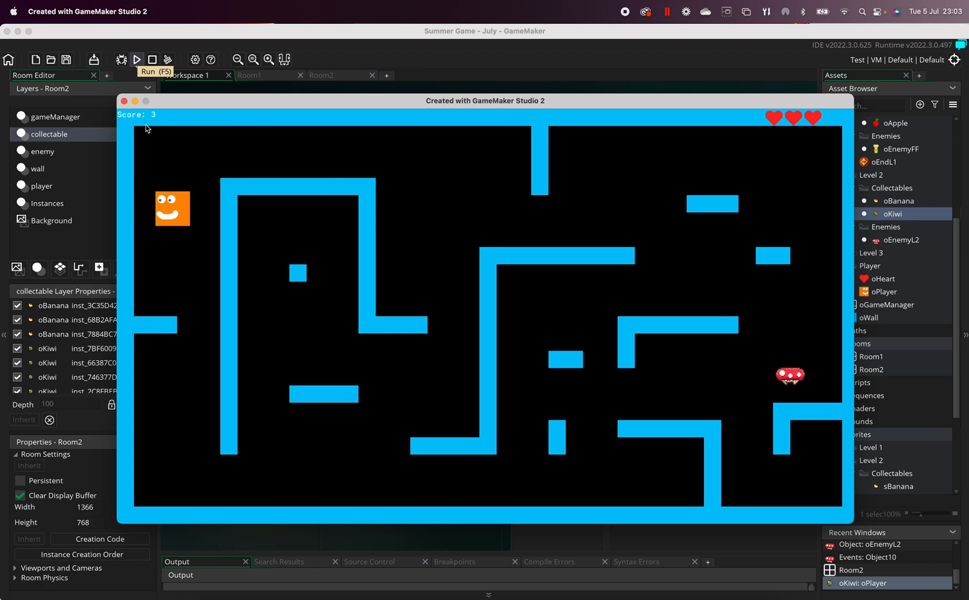
click(124, 101)
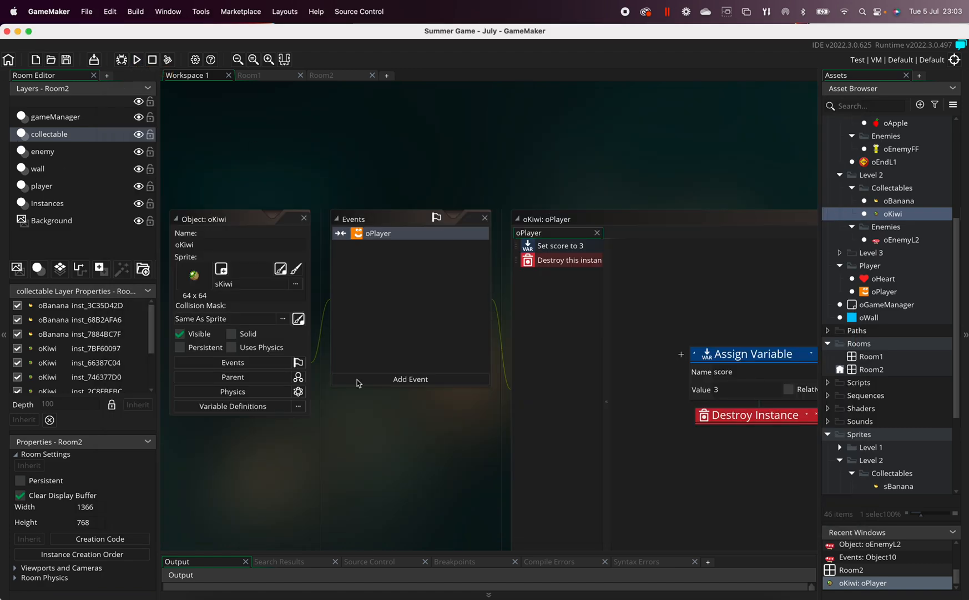
- Check oBanana's oPlayer collision blocks and replay Room2 to compare banana and kiwi scoring, closing the game at the end
double_click(897, 201)
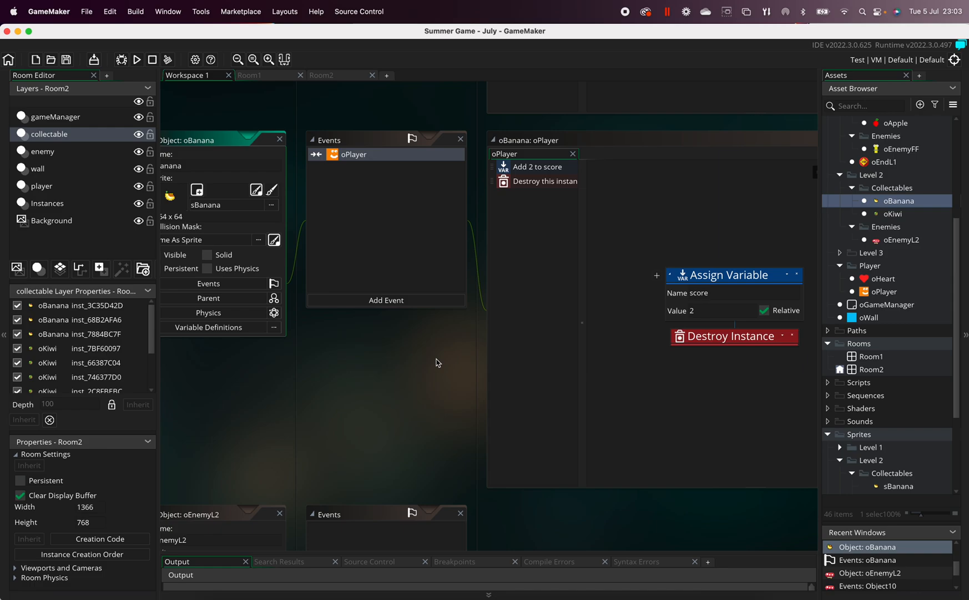
click(137, 60)
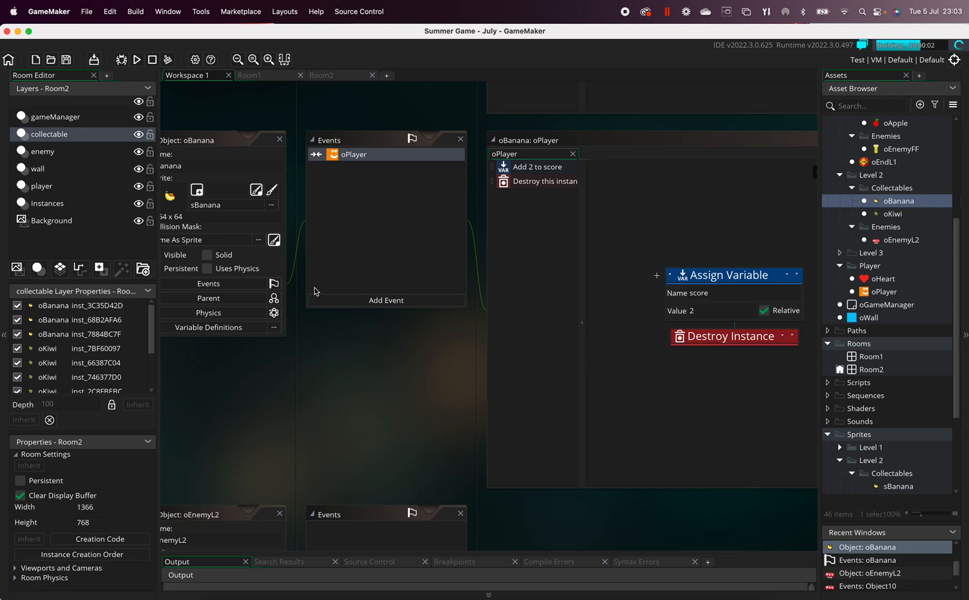
key(Right)
key(Down)
key(Left)
key(Right)
key(Right)
key(Up)
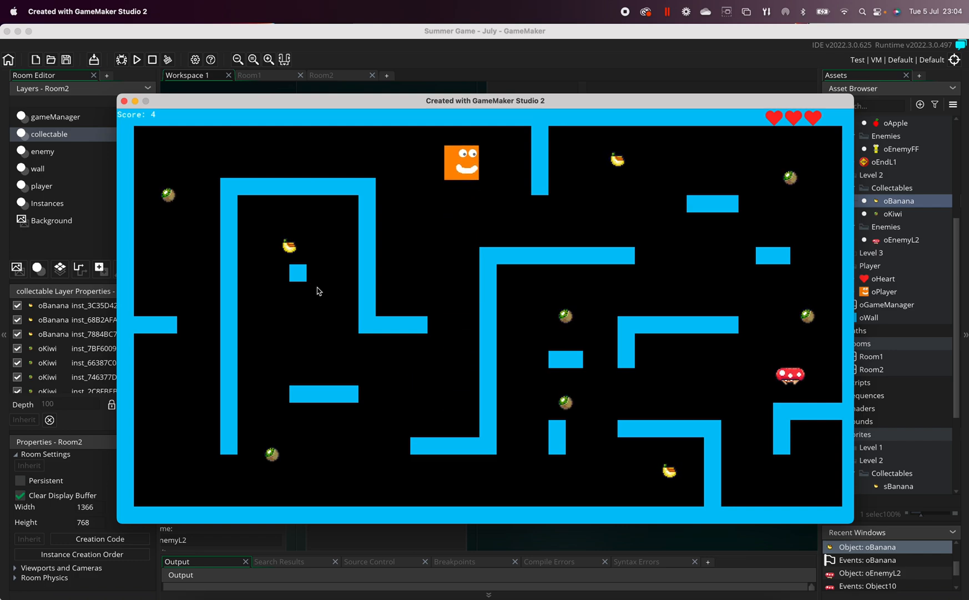
key(Left)
key(Left)
key(Down)
key(Down)
key(Right)
key(Down)
key(Right)
key(Up)
key(Right)
key(Right)
key(Down)
key(Right)
key(Down)
key(Down)
key(Right)
key(Up)
key(Right)
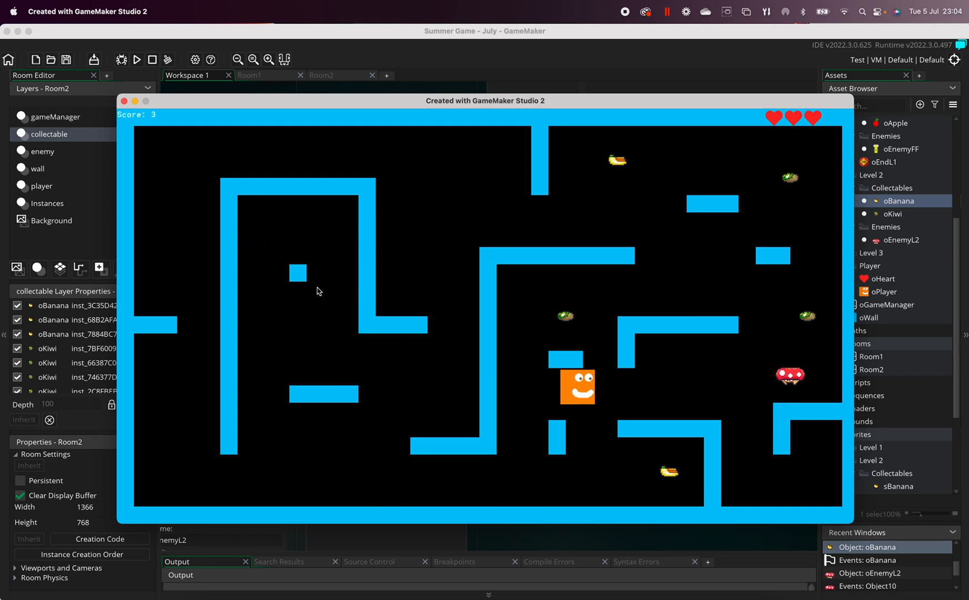
click(124, 100)
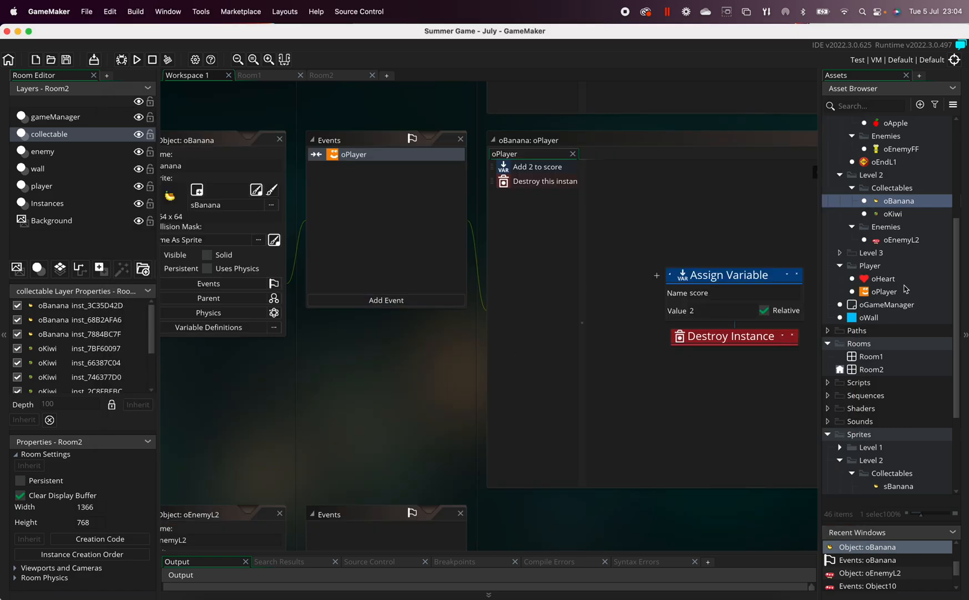
- Turn on Relative for the score Assign Variable block in oKiwi's oPlayer collision event
double_click(884, 291)
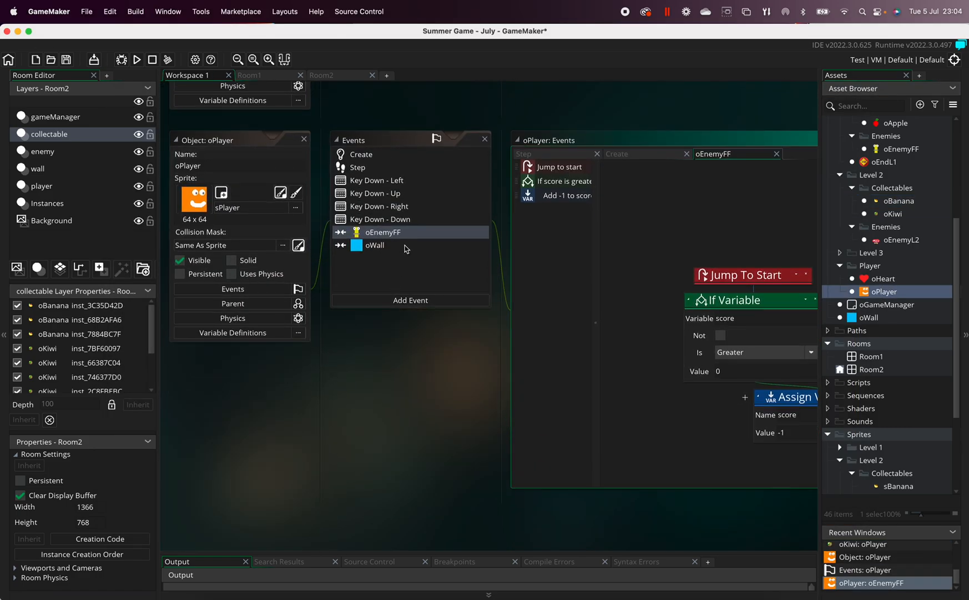
click(361, 167)
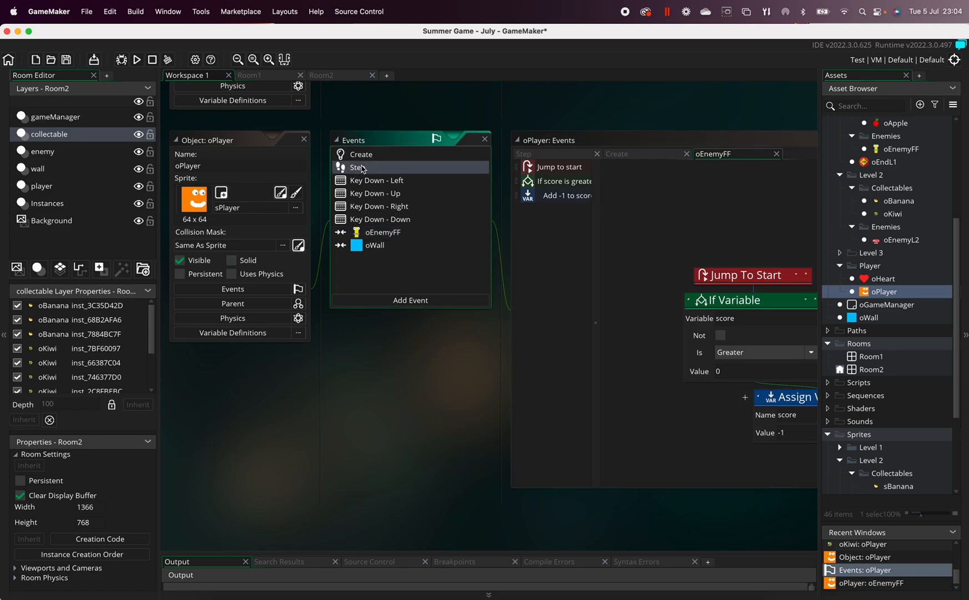
scroll(422, 373, up, 3)
scroll(421, 373, up, 8)
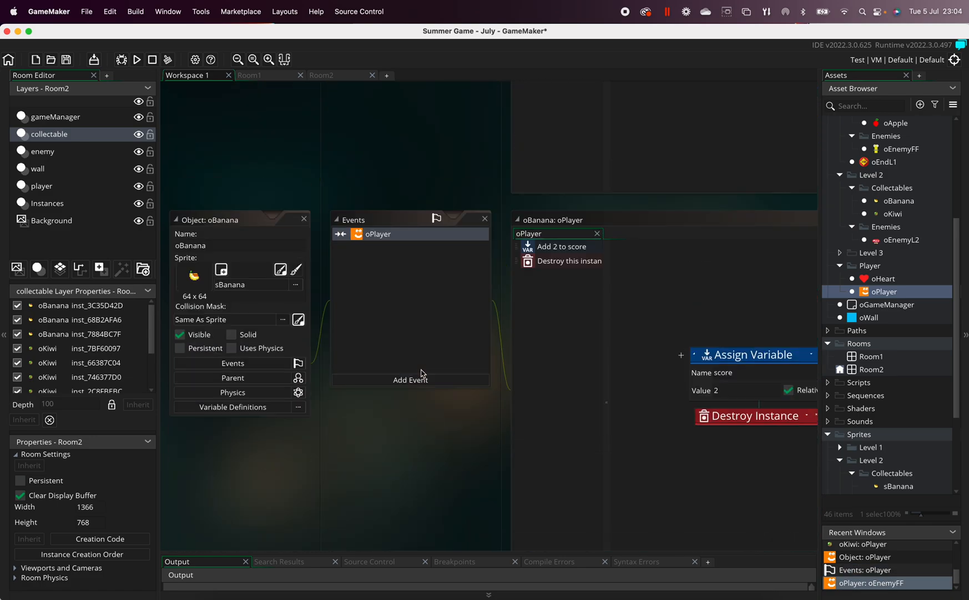
scroll(421, 373, down, 3)
scroll(421, 373, right, 1)
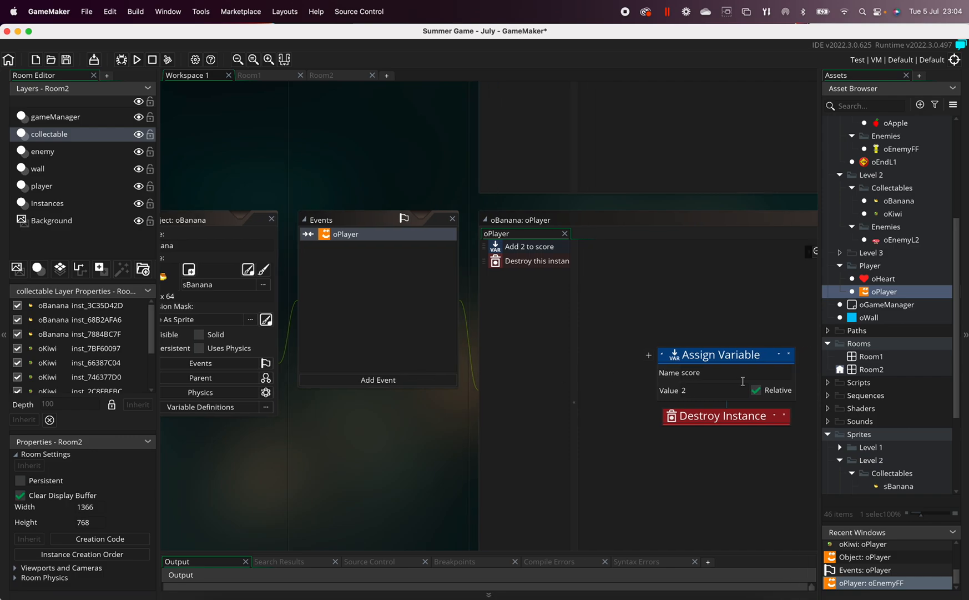
scroll(400, 403, down, 10)
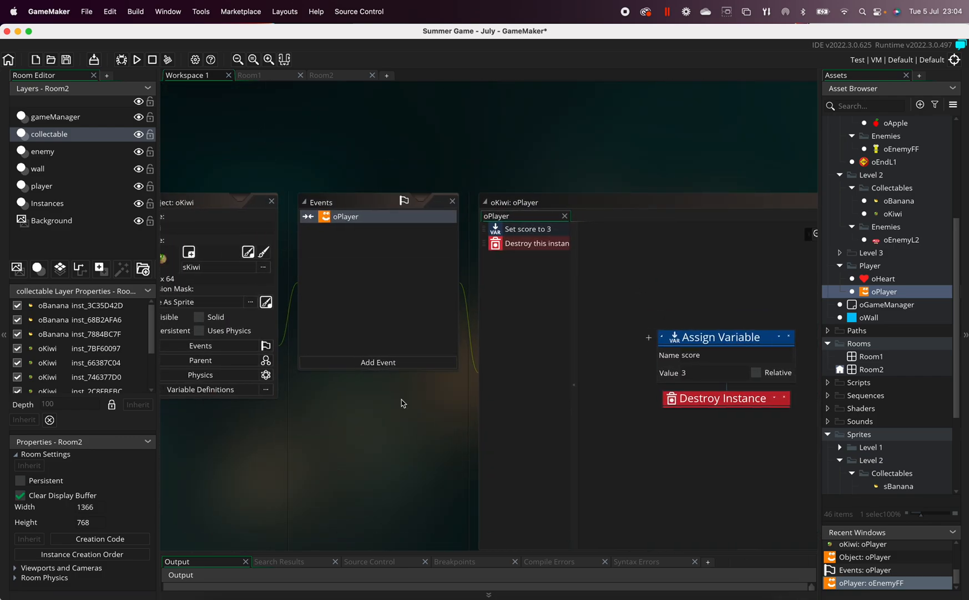
click(746, 356)
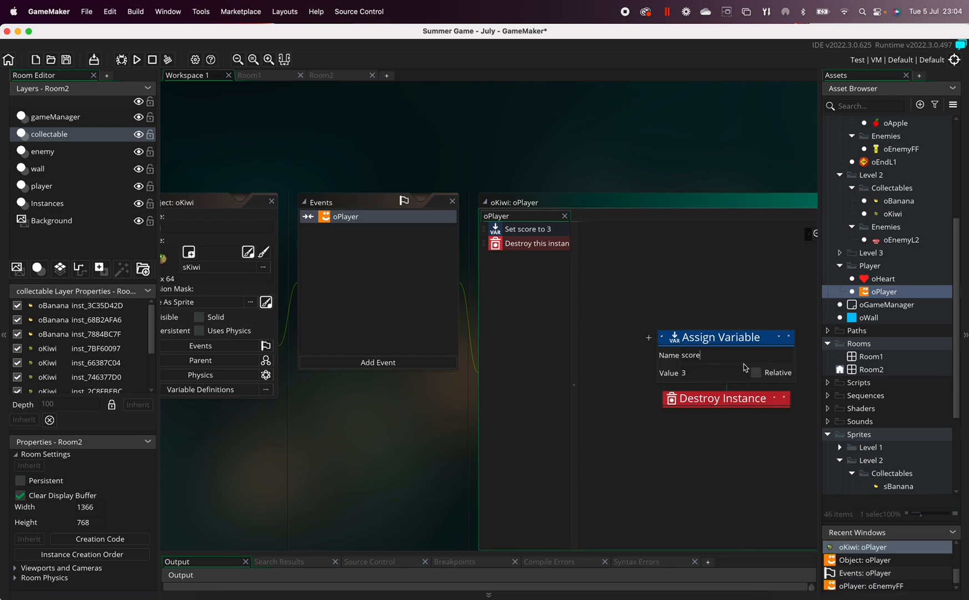
click(759, 376)
scroll(344, 358, left, 5)
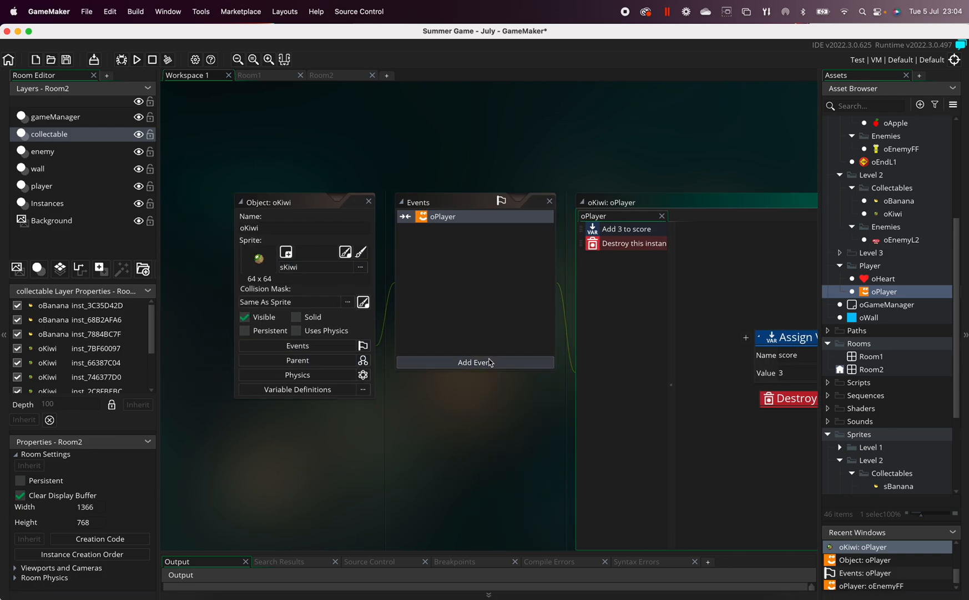
scroll(491, 362, right, 4)
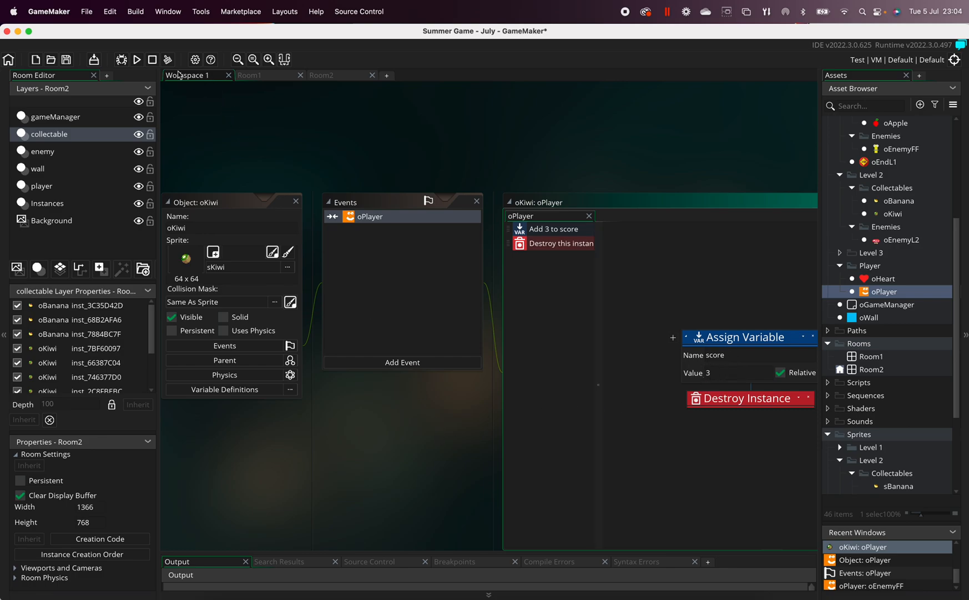
- Run the game again and collect Room2's kiwis and bananas to verify that each kiwi adds to the score
click(137, 59)
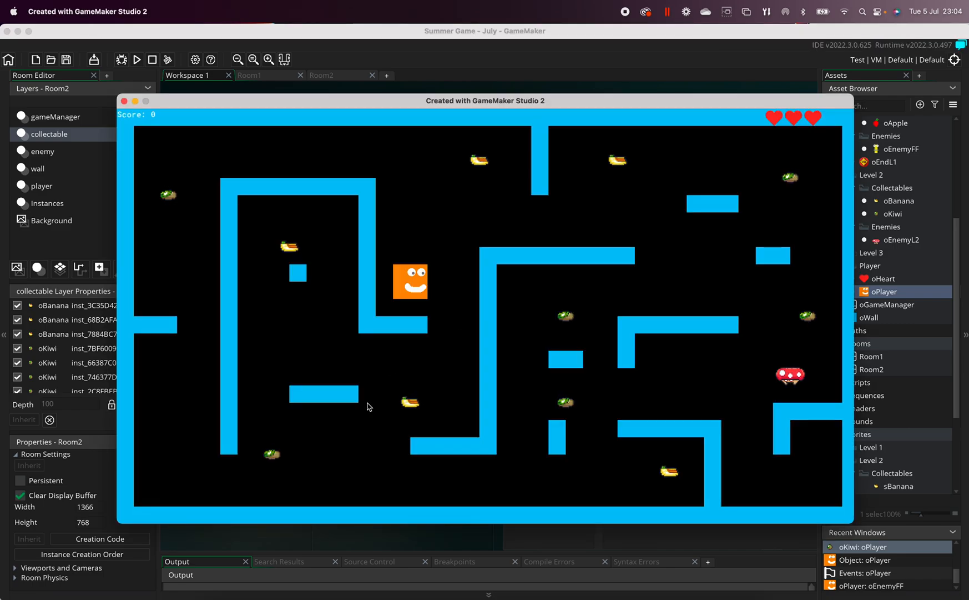
key(Right)
key(Up)
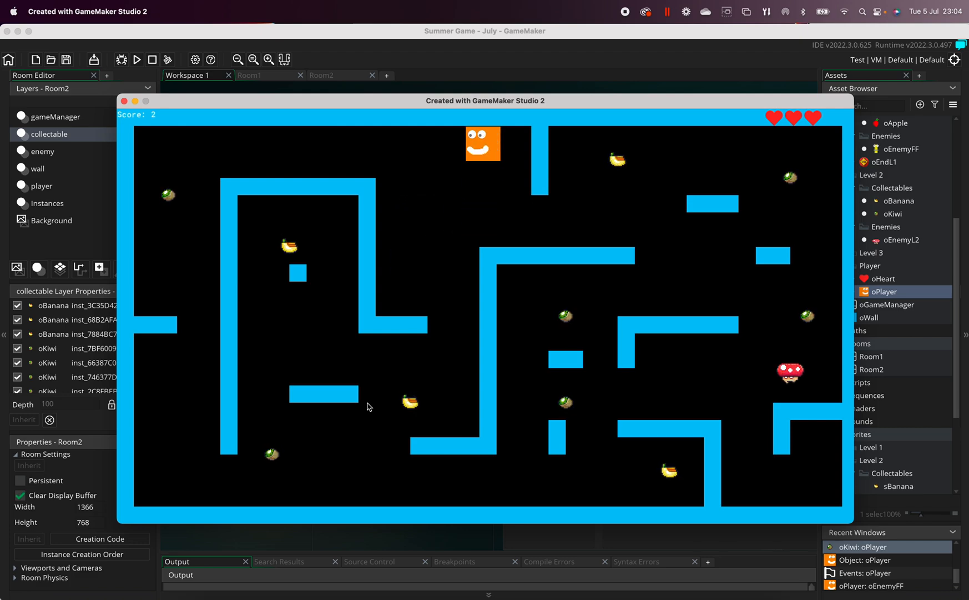
key(Left)
key(Down)
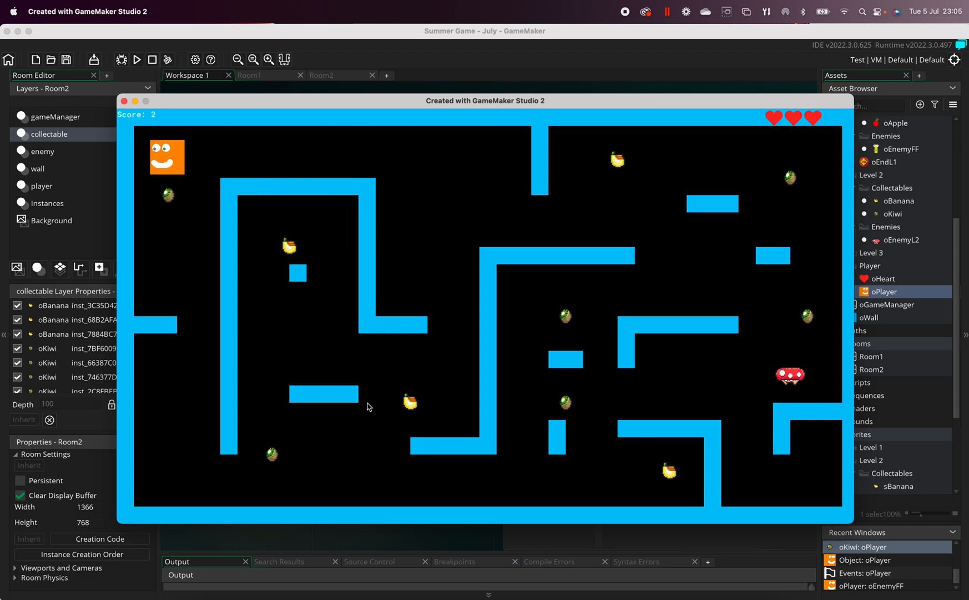
key(Right)
key(Up)
key(Right)
key(Down)
key(Right)
key(Down)
key(Left)
key(Down)
key(Right)
key(Up)
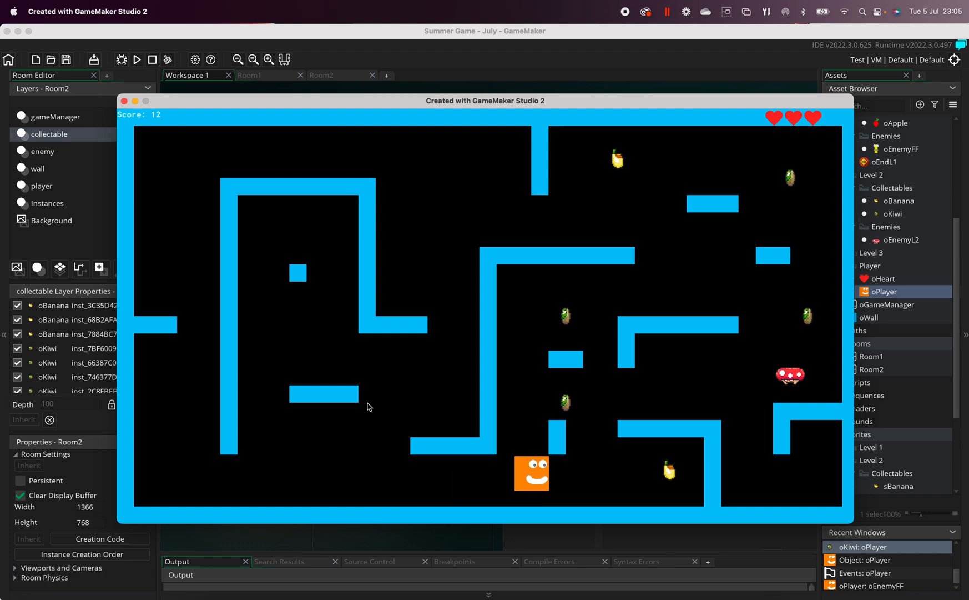
key(Right)
key(Left)
key(Up)
key(Right)
key(Up)
key(Left)
key(Up)
key(Right)
key(Down)
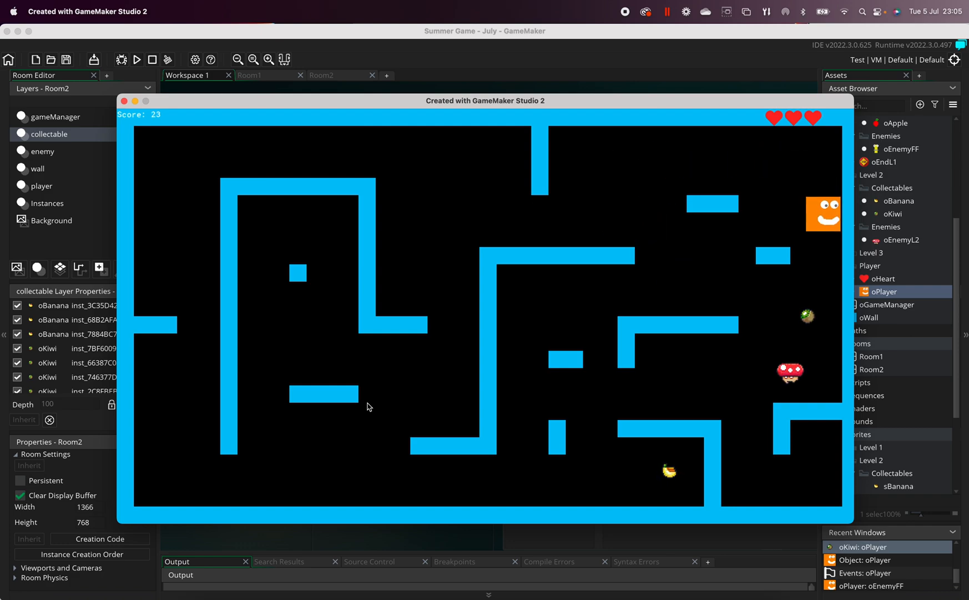
key(Left)
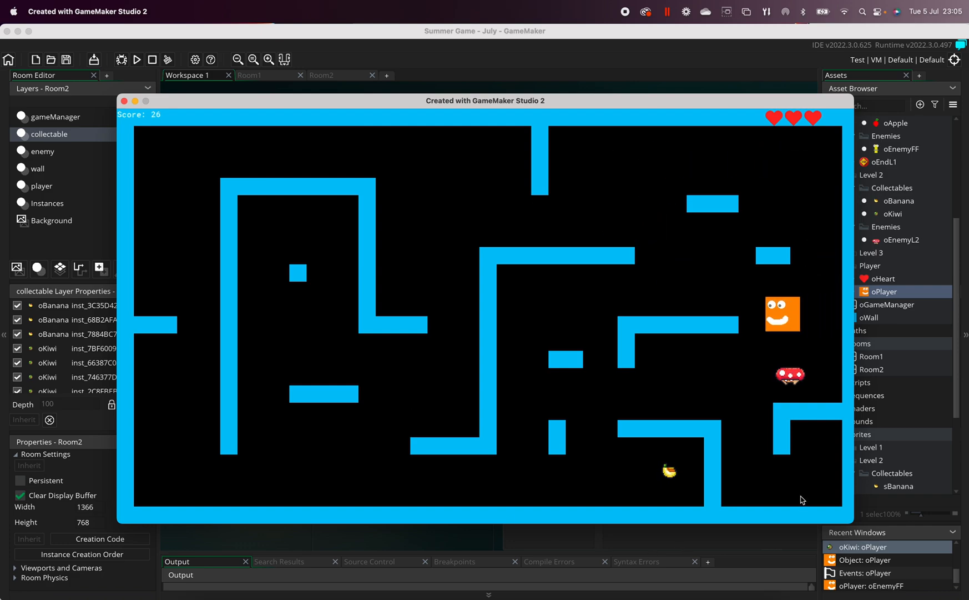